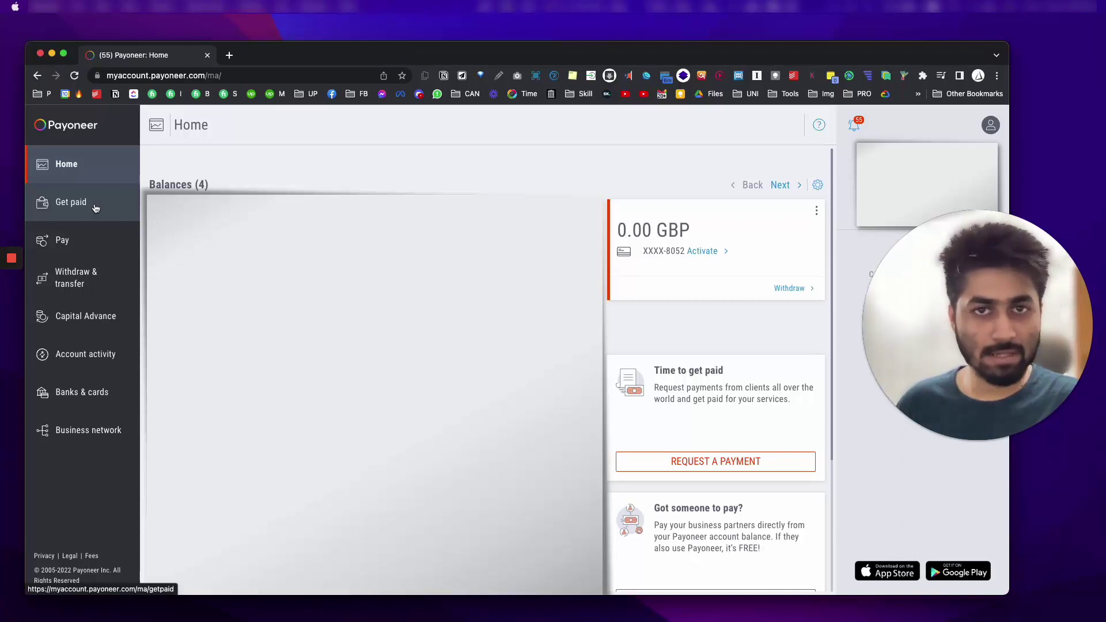
Step: Go to the Get paid section from the Payoneer home page sidebar
click(95, 208)
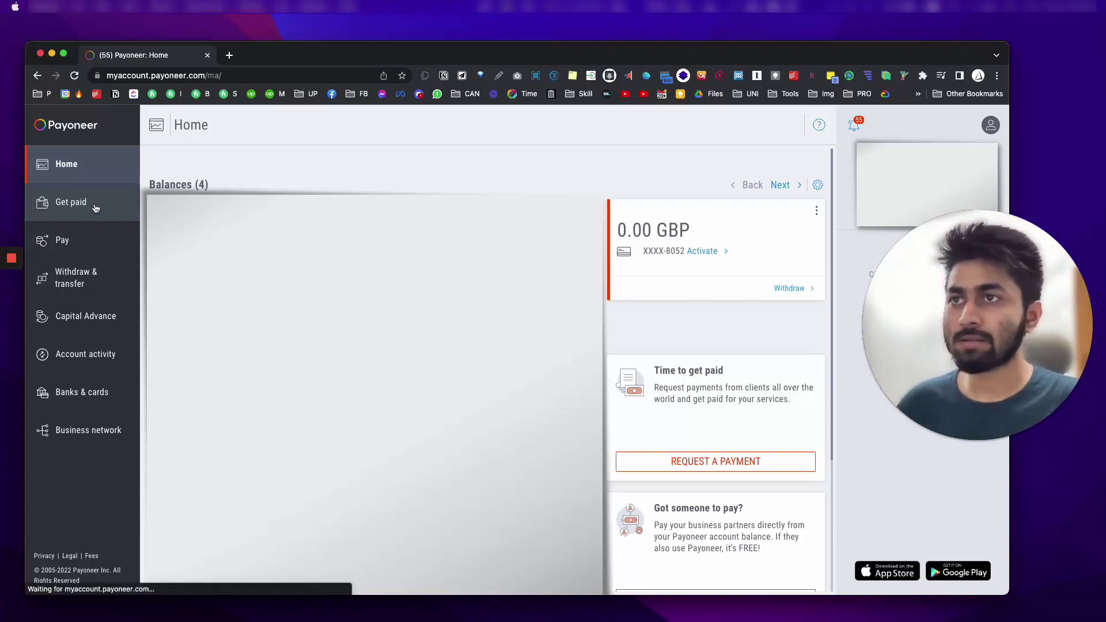
drag(258, 209, 258, 314)
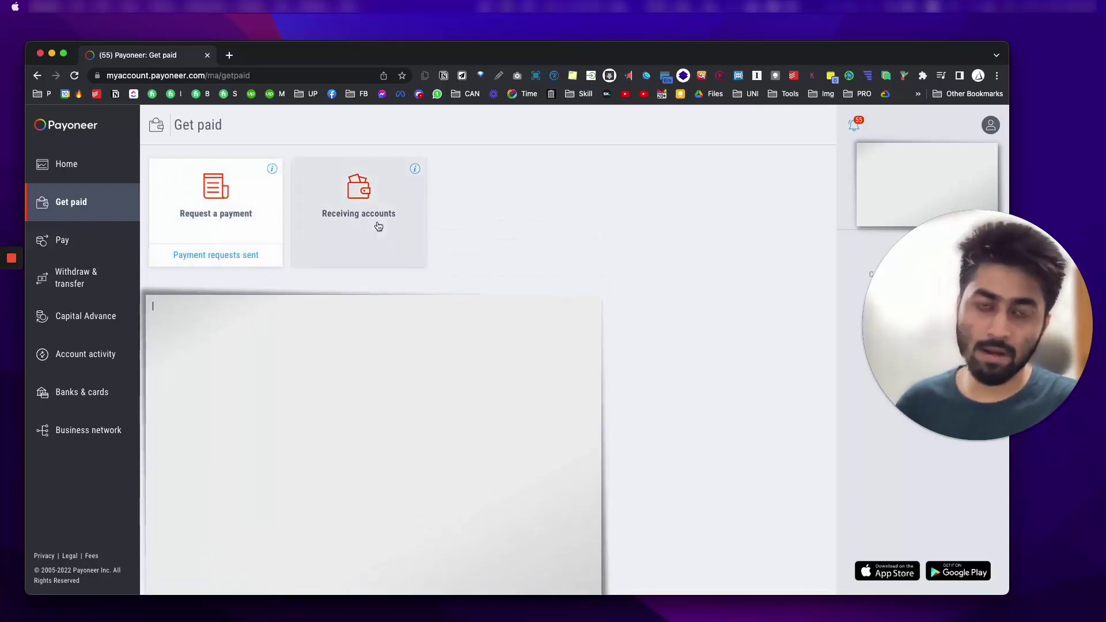
Step: Start a new payment request and choose to add a new payer instead of a recent one
click(208, 222)
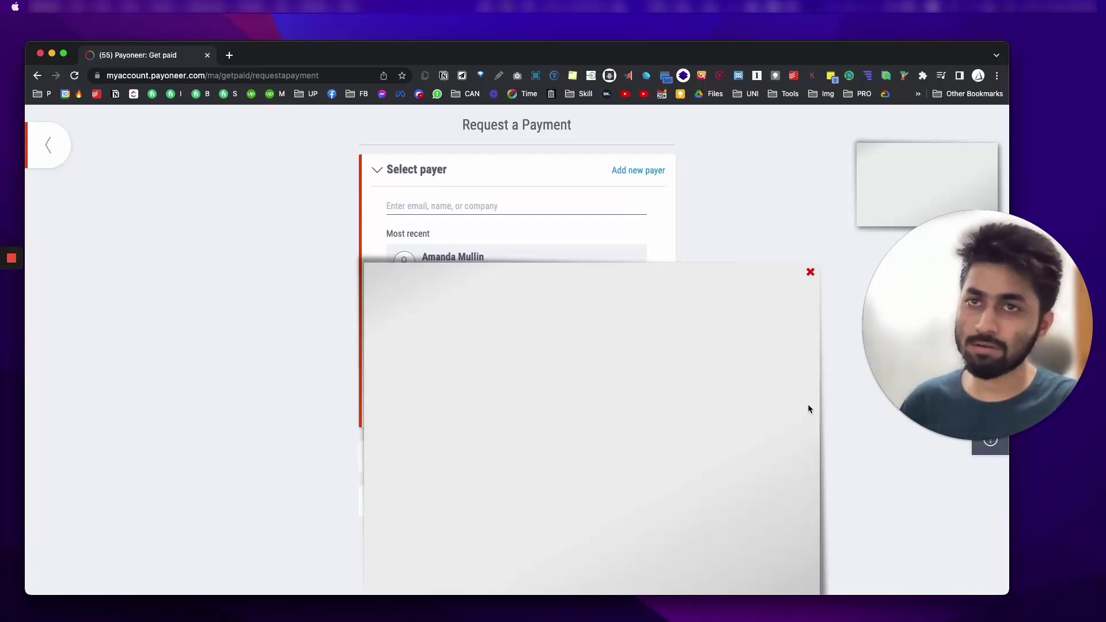
click(627, 169)
drag(546, 273, 180, 206)
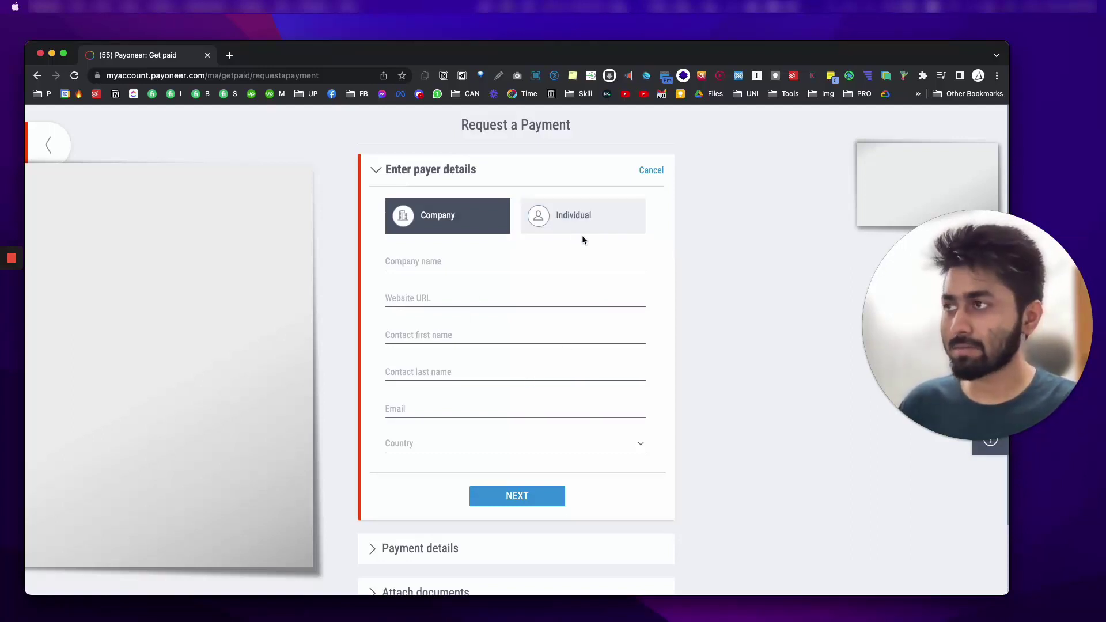
Step: Make the payer an Individual and enter their first name, last name and e-mail
click(594, 217)
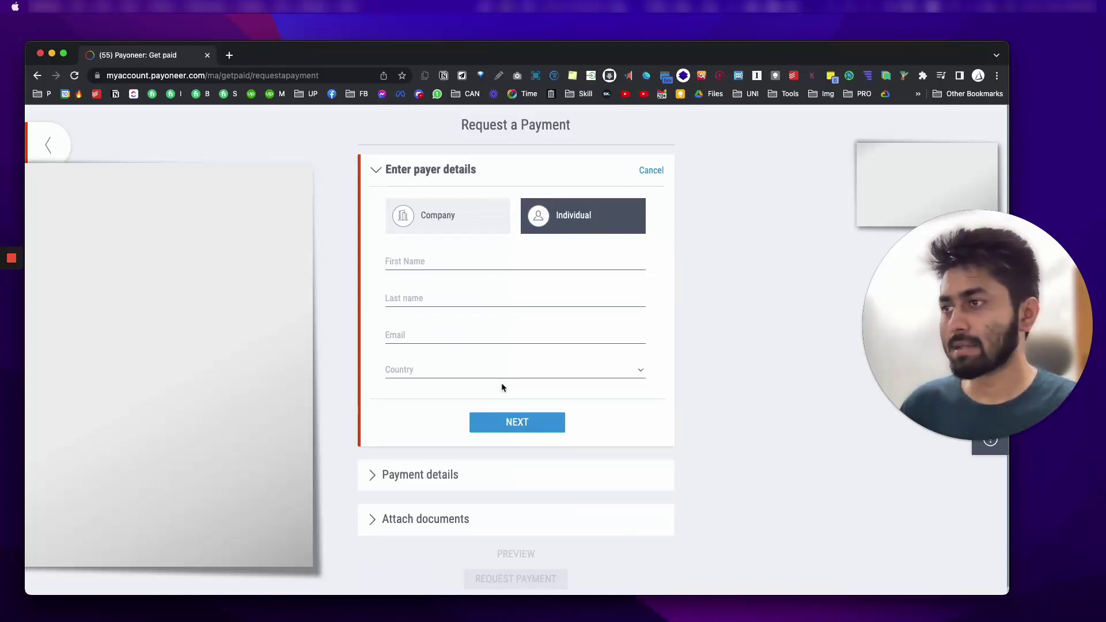
click(532, 371)
click(687, 348)
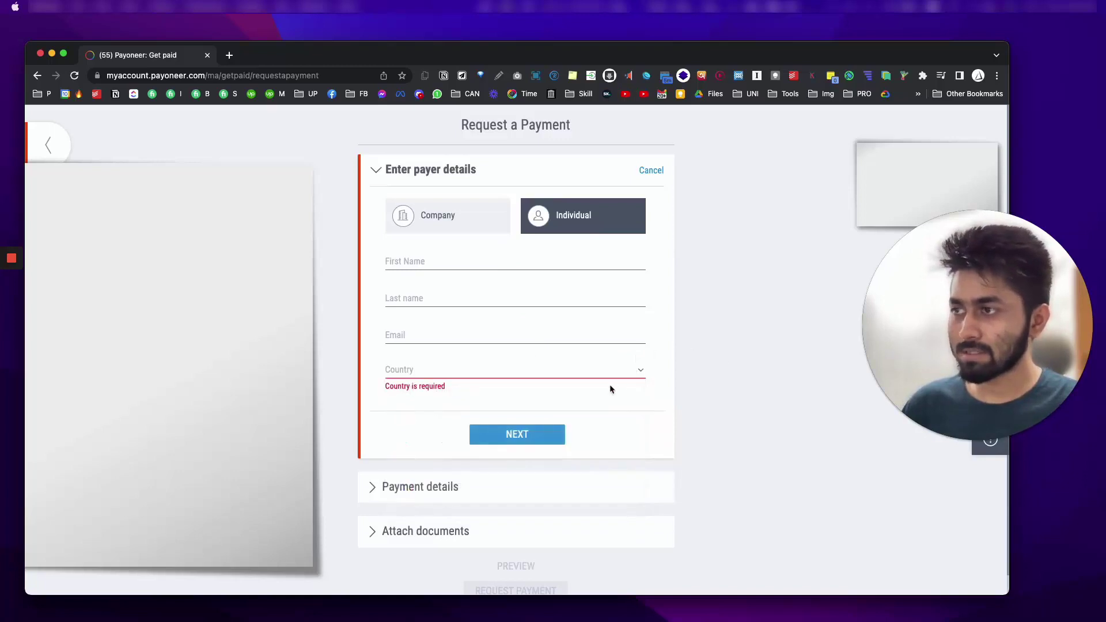
click(433, 259)
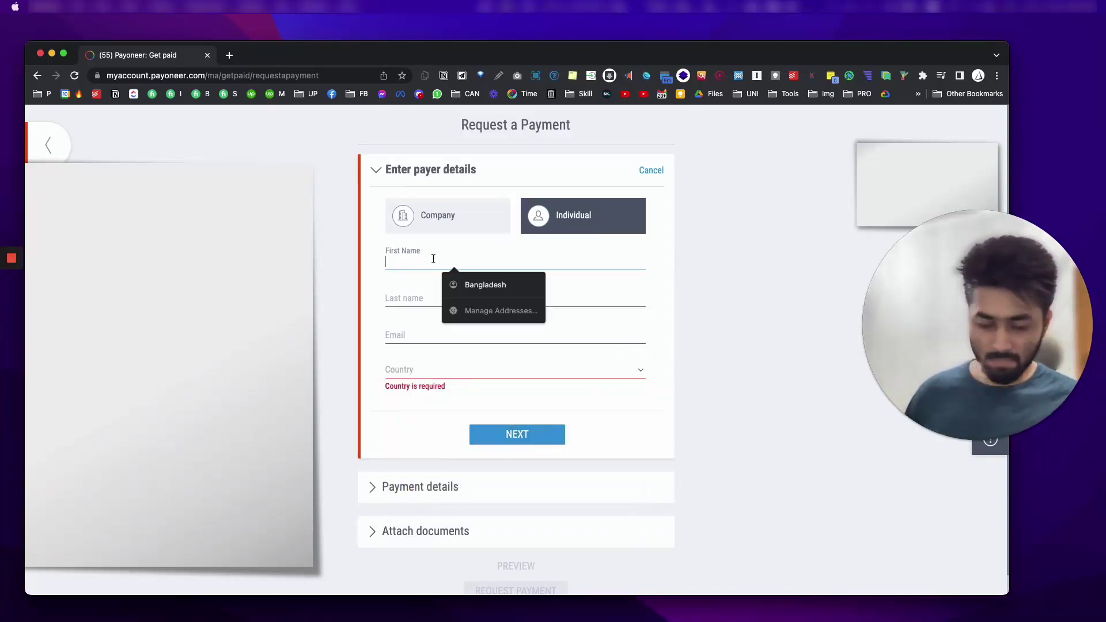
key(Tab)
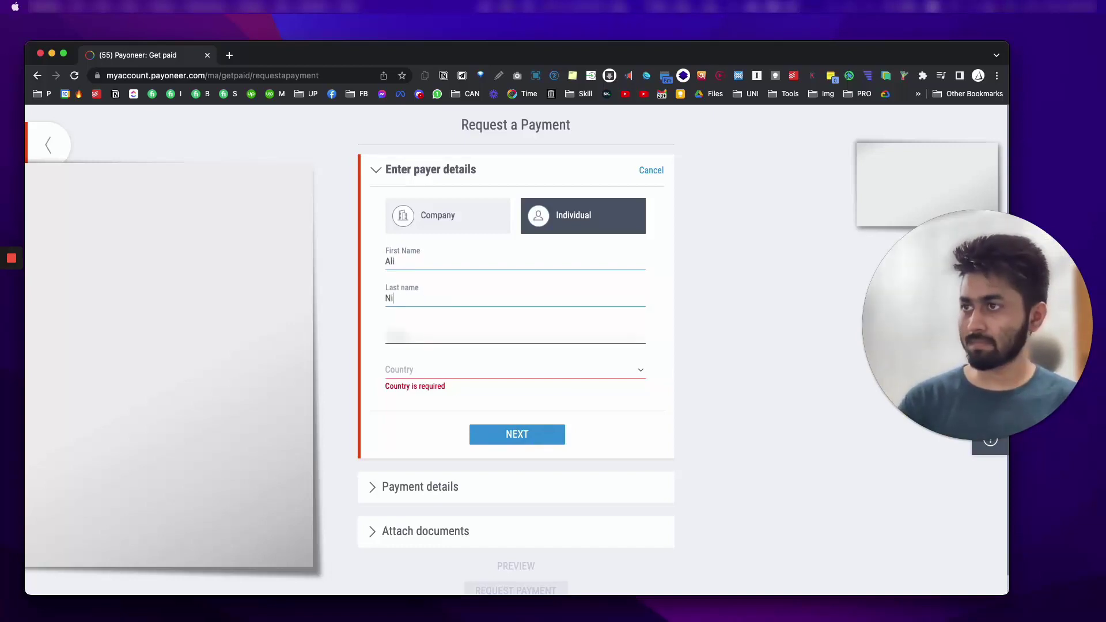
key(Tab)
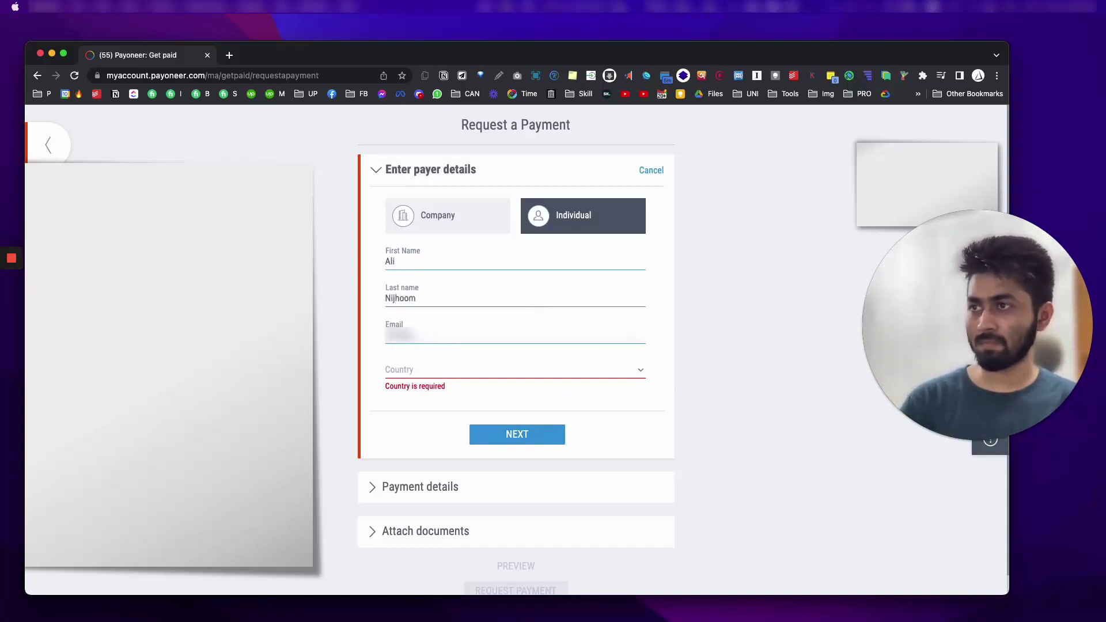
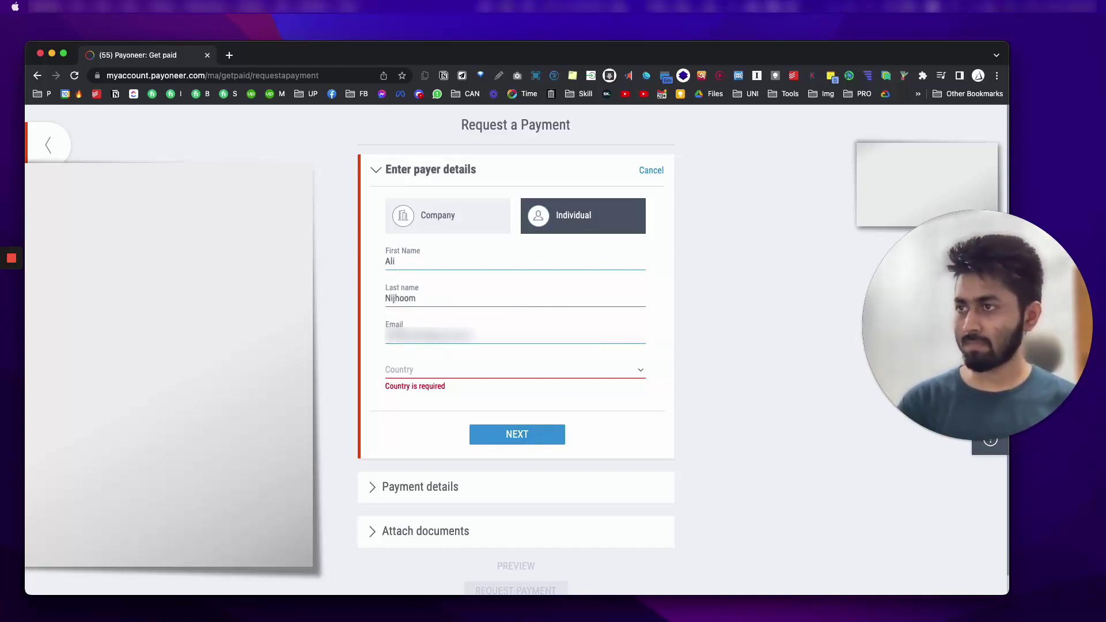
Step: Set the payer's country to United Kingdom and submit the payer details
key(Tab)
text(bangla)
key(Return)
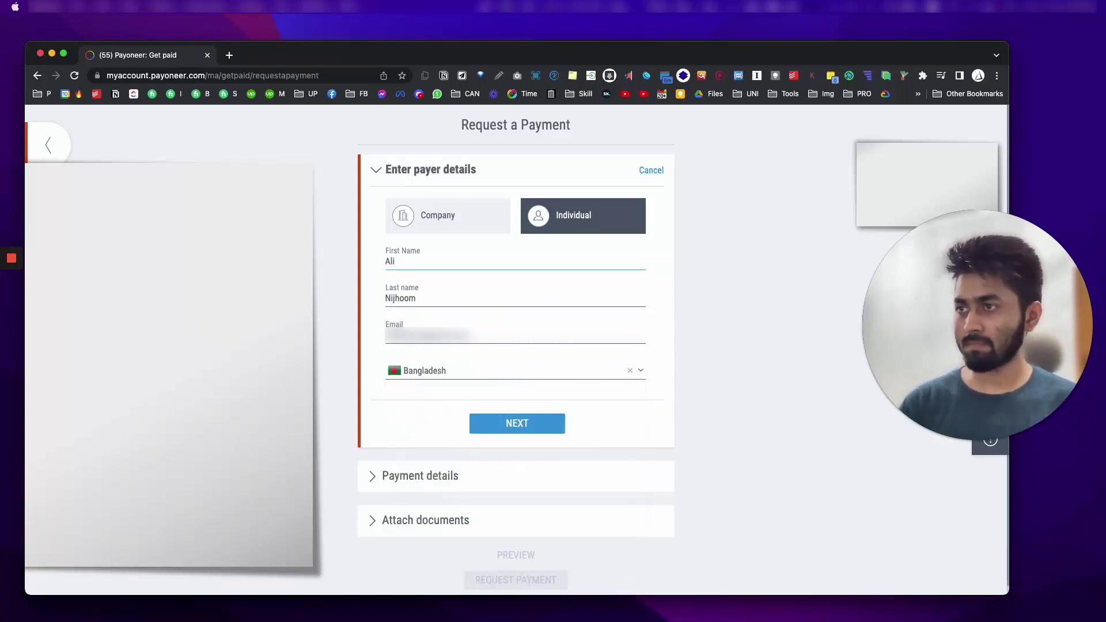
click(463, 378)
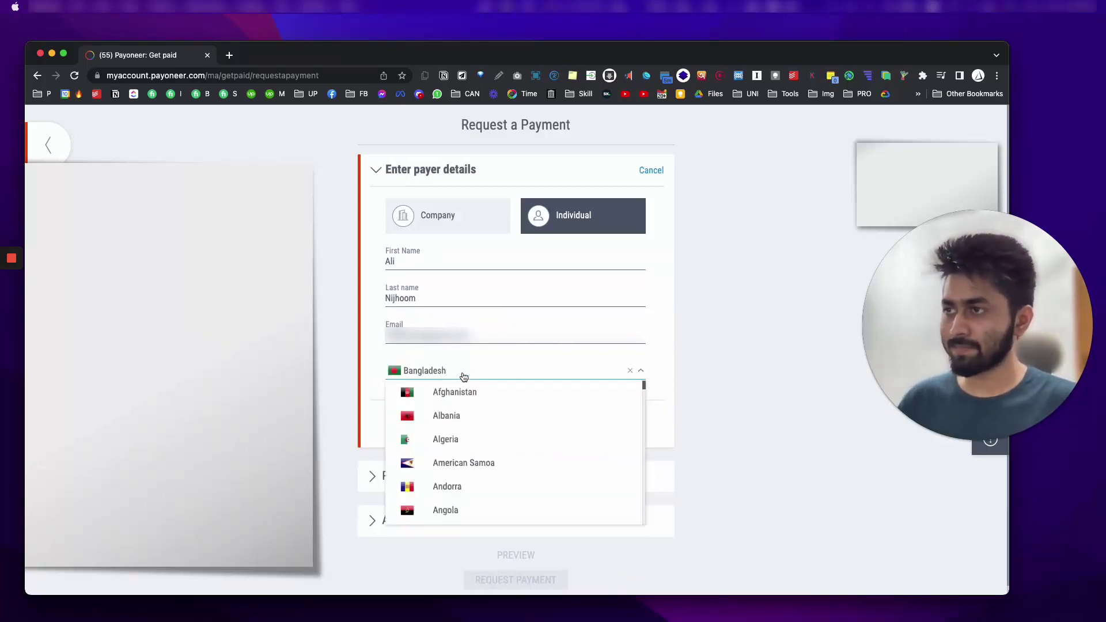
text(usa)
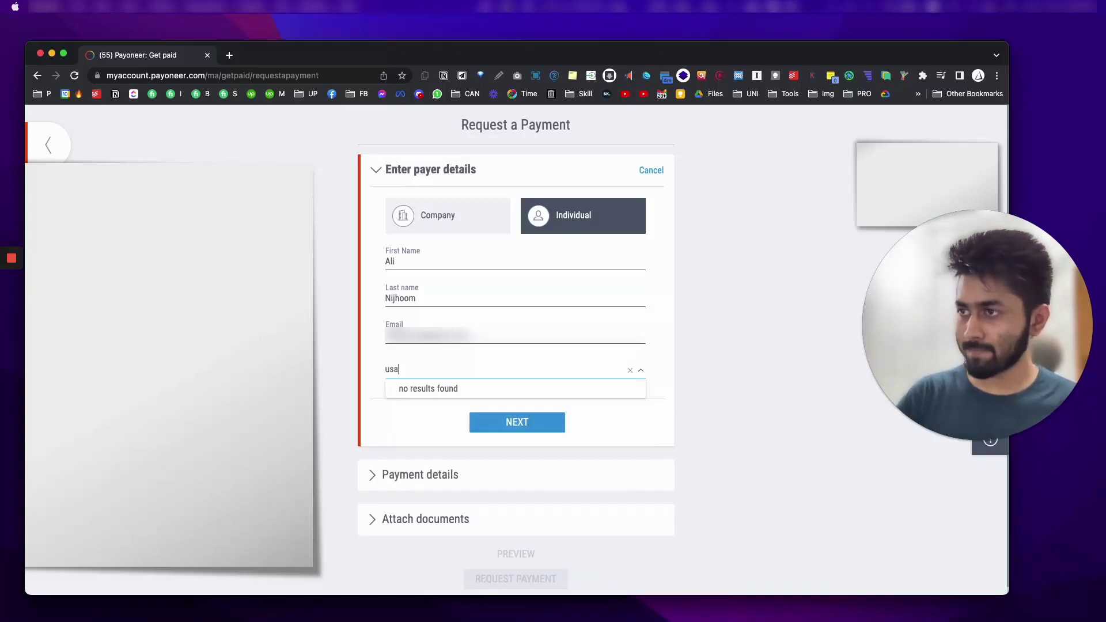
key(BackSpace)
key(BackSpace)
key(BackSpace)
text(uni)
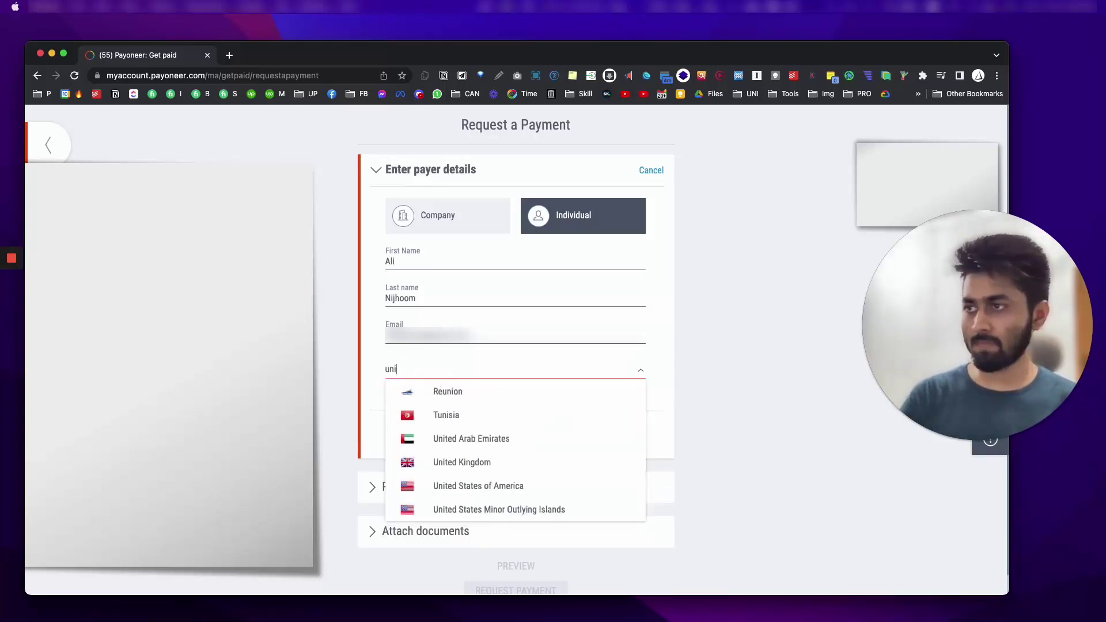
text(ted)
key(Down)
key(Down)
key(Return)
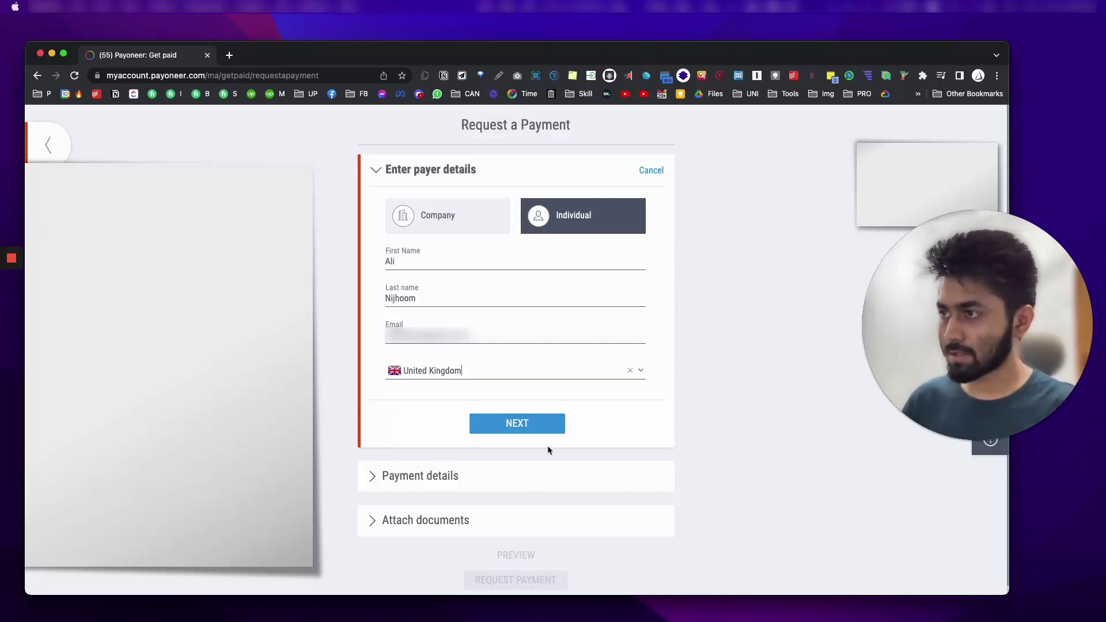
click(538, 425)
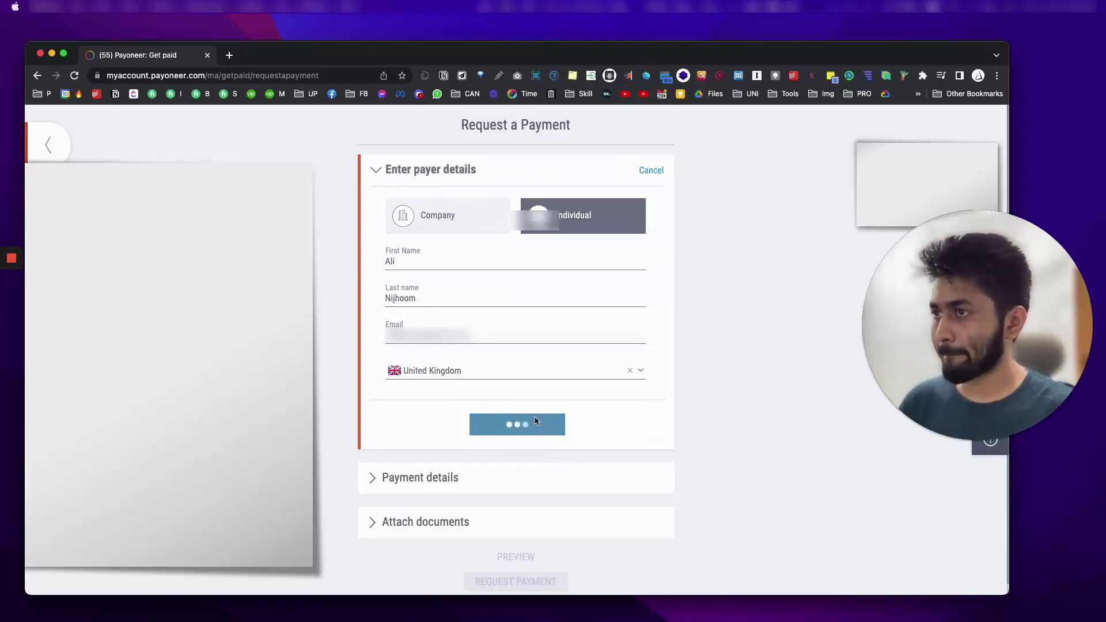
Step: Set the requested amount to 150 with USD as the currency
click(456, 347)
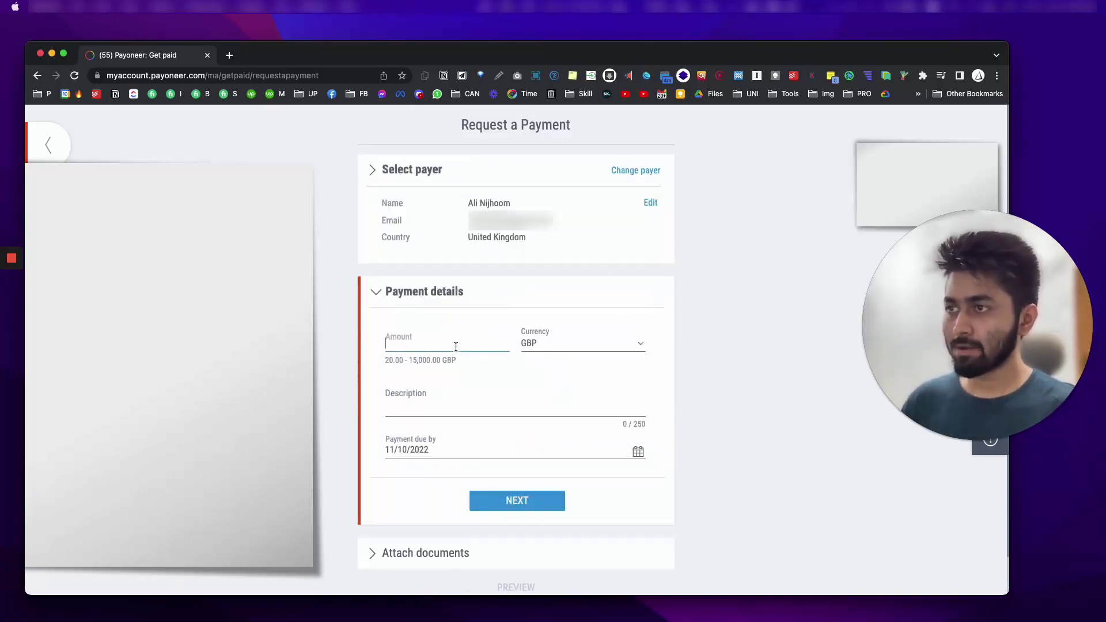
text(150)
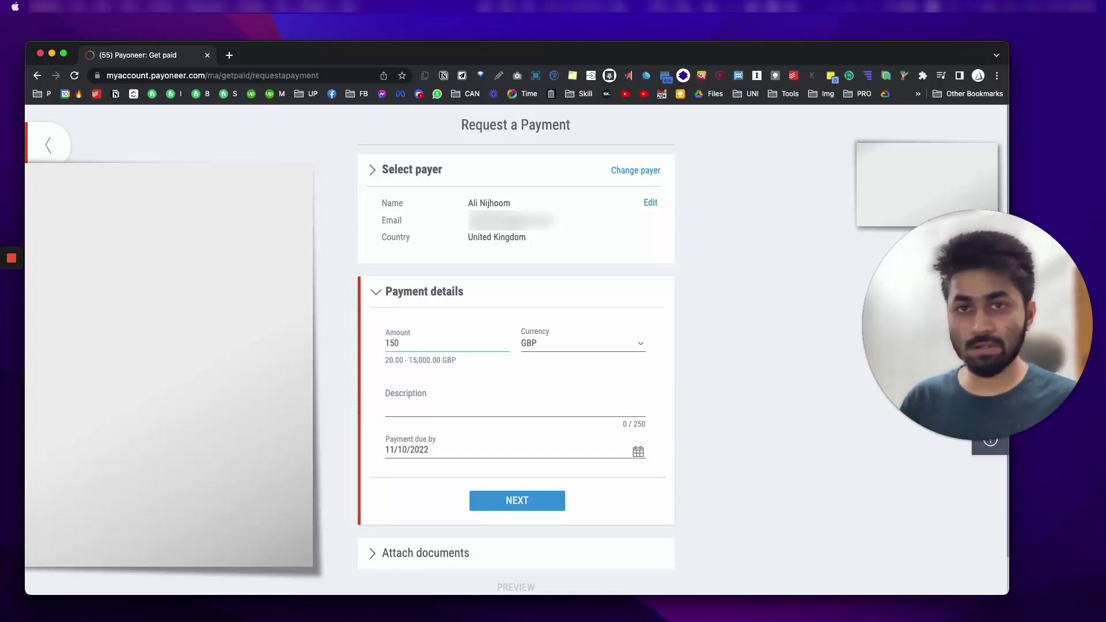
click(515, 404)
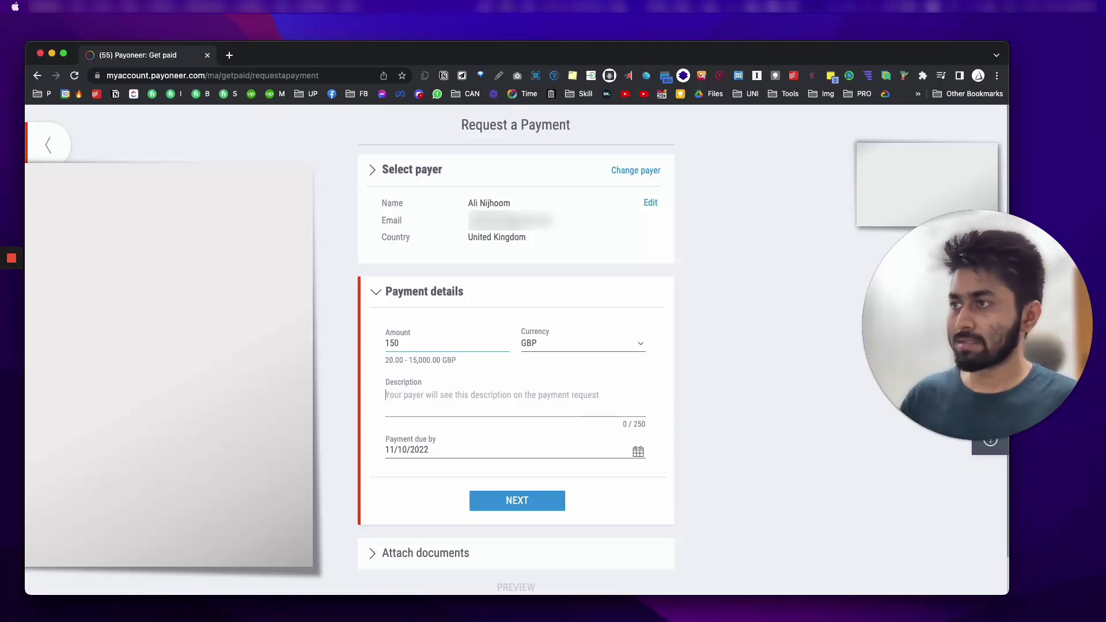
click(549, 350)
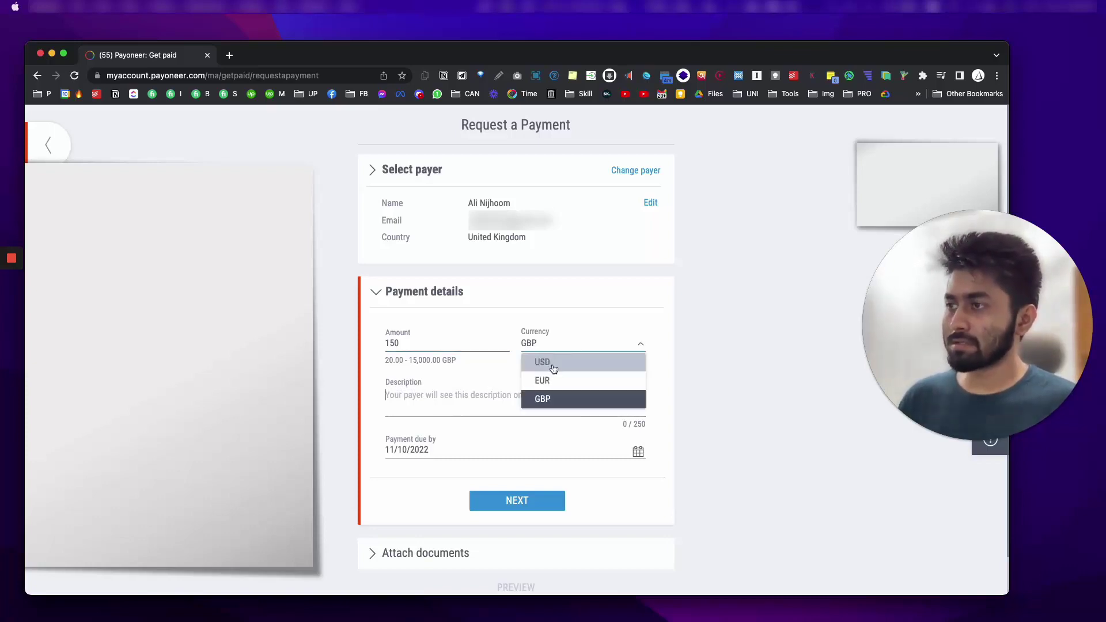
click(595, 361)
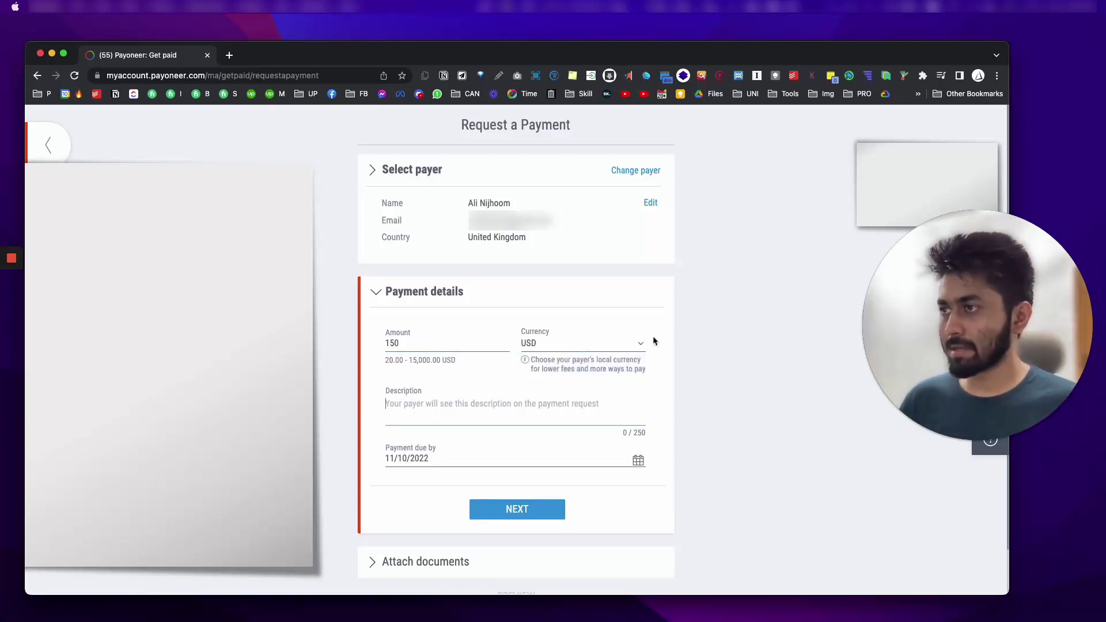
click(741, 314)
click(431, 408)
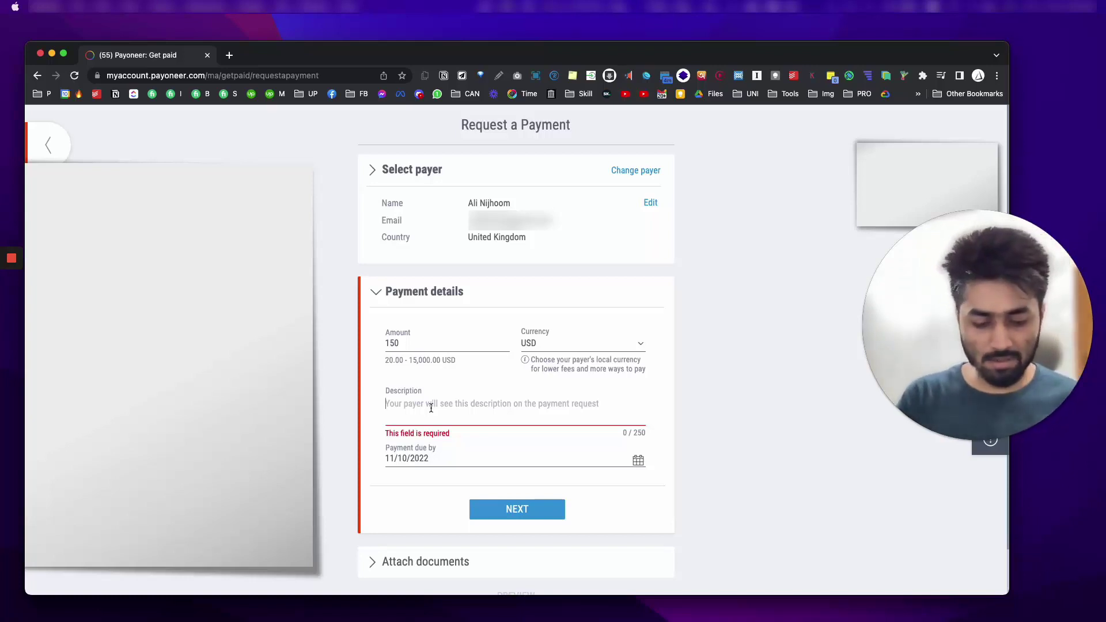
Step: Write the description line '1 website with 10 pages and 10 product upload'
text(#)
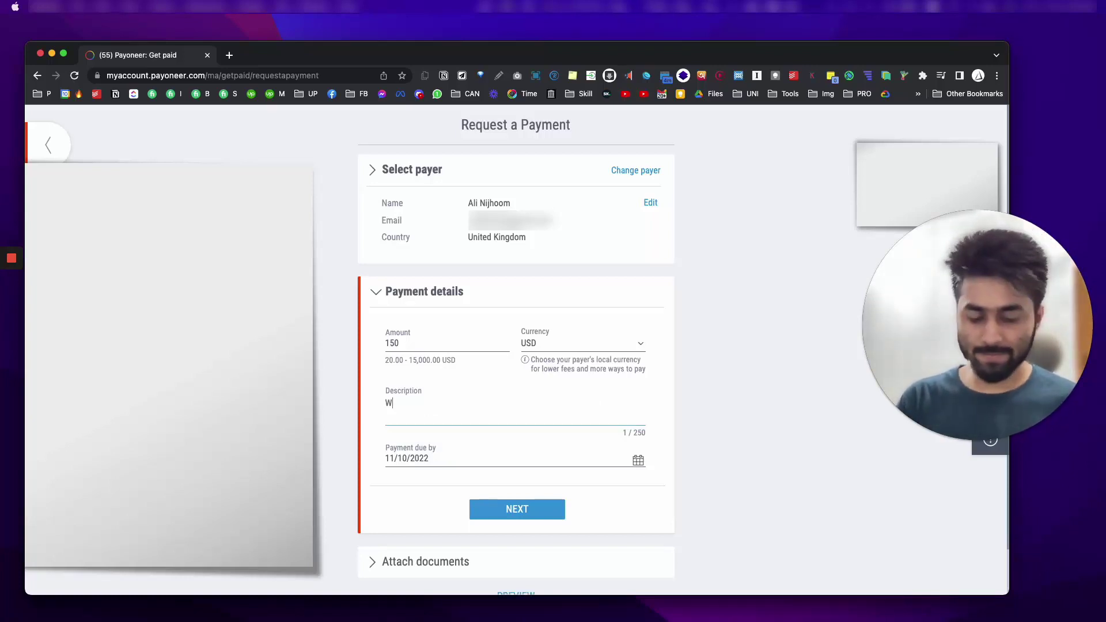
key(BackSpace)
text(1 website)
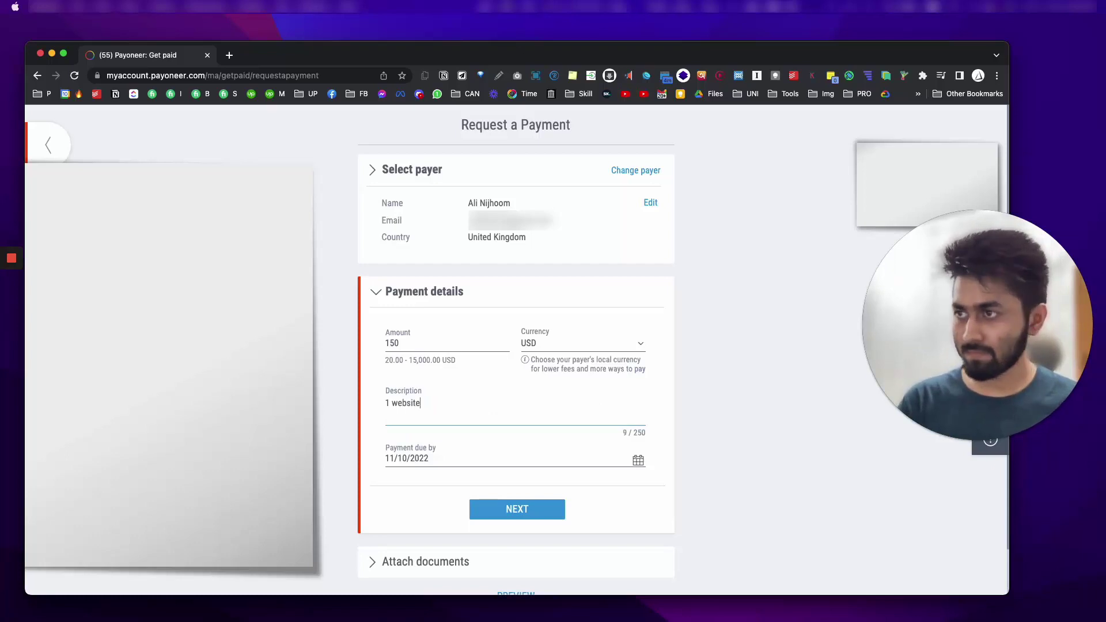
text( with 10 pages)
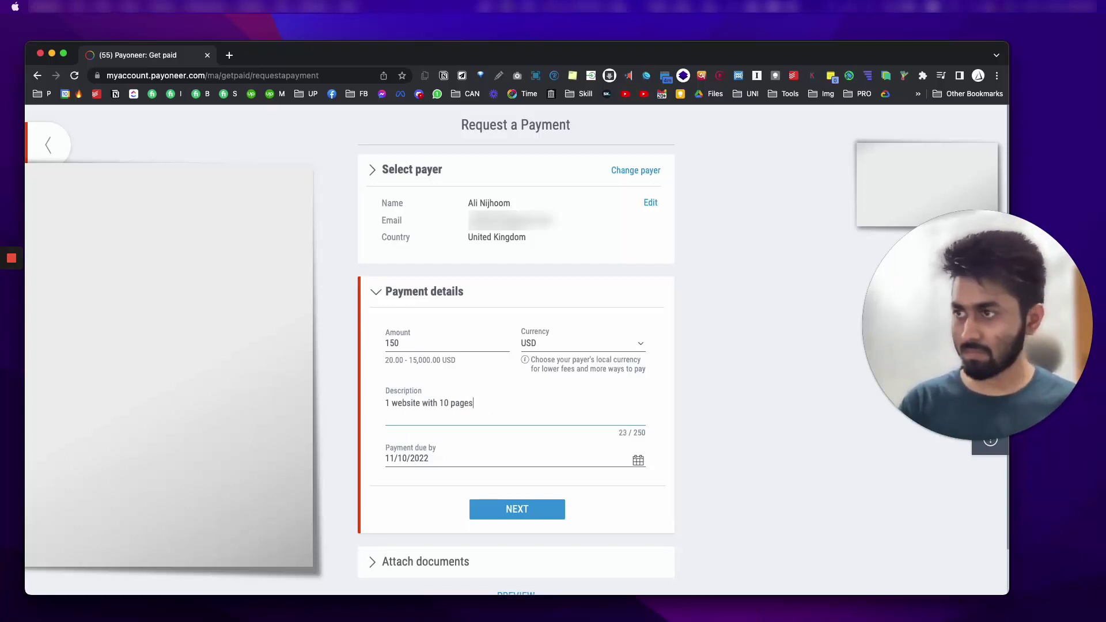
text( and 10 opro)
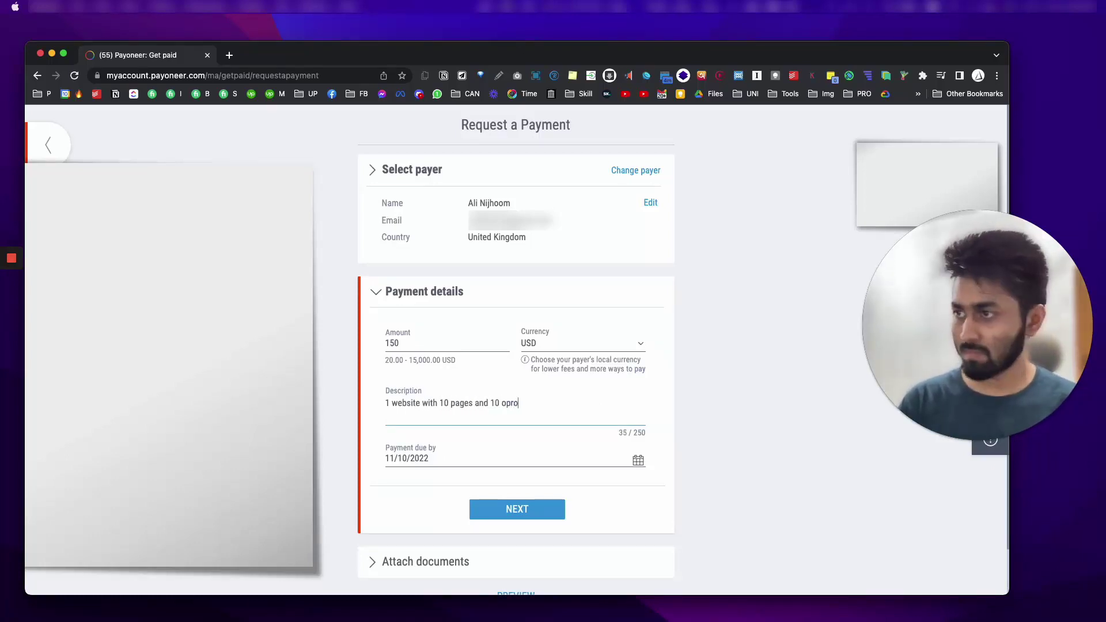
key(BackSpace)
text(product p)
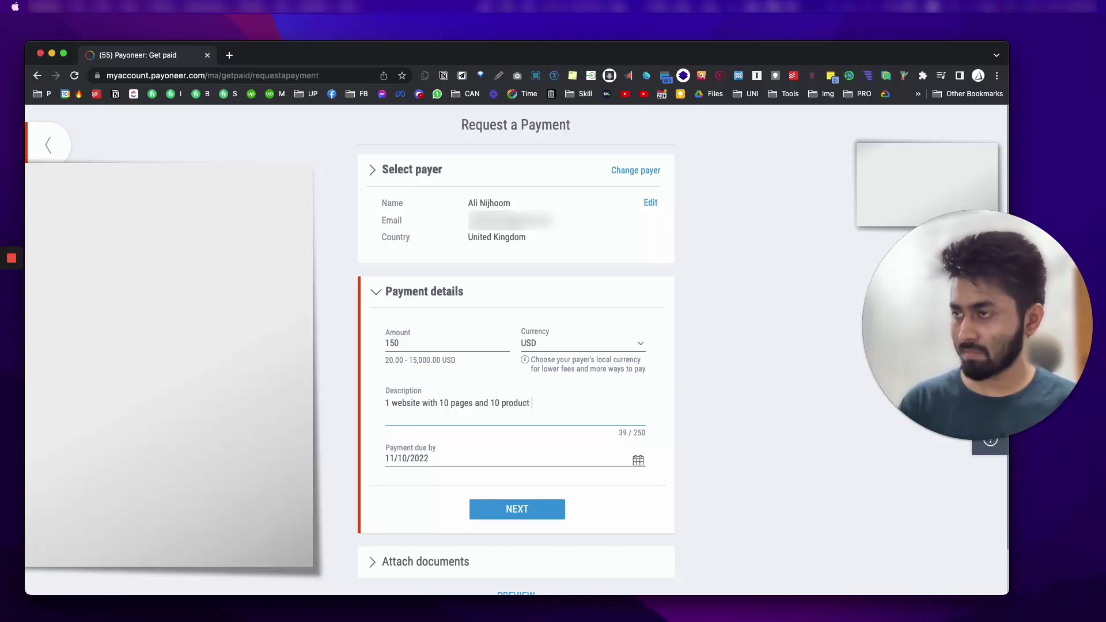
key(BackSpace)
text(up)
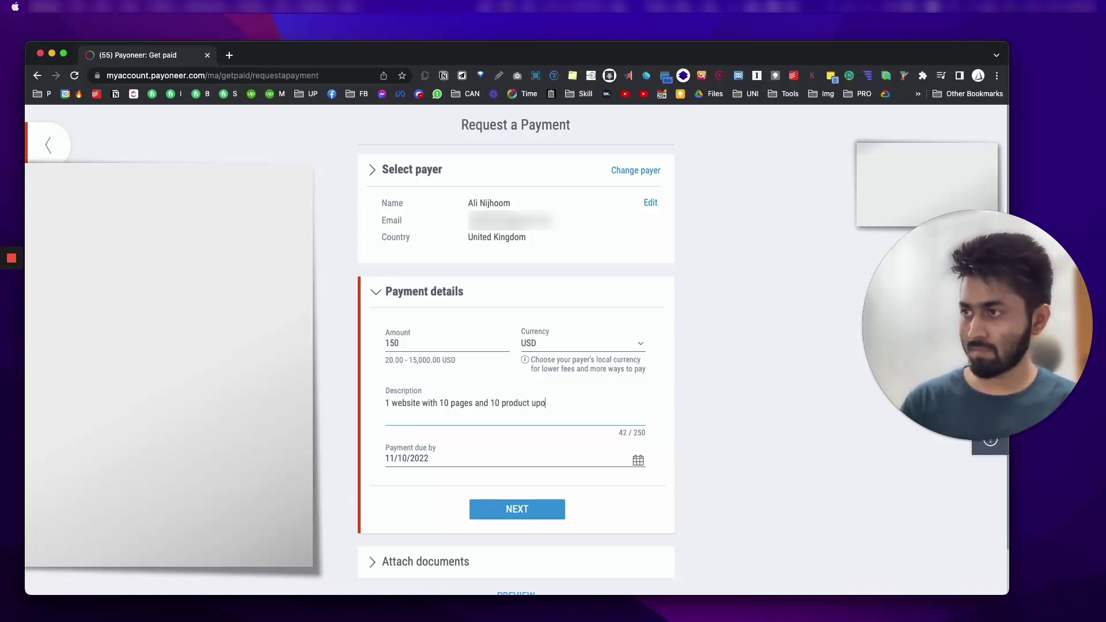
text(load)
Step: Add a second description line reading 'Invoice number: 22SEPT'
key(Return)
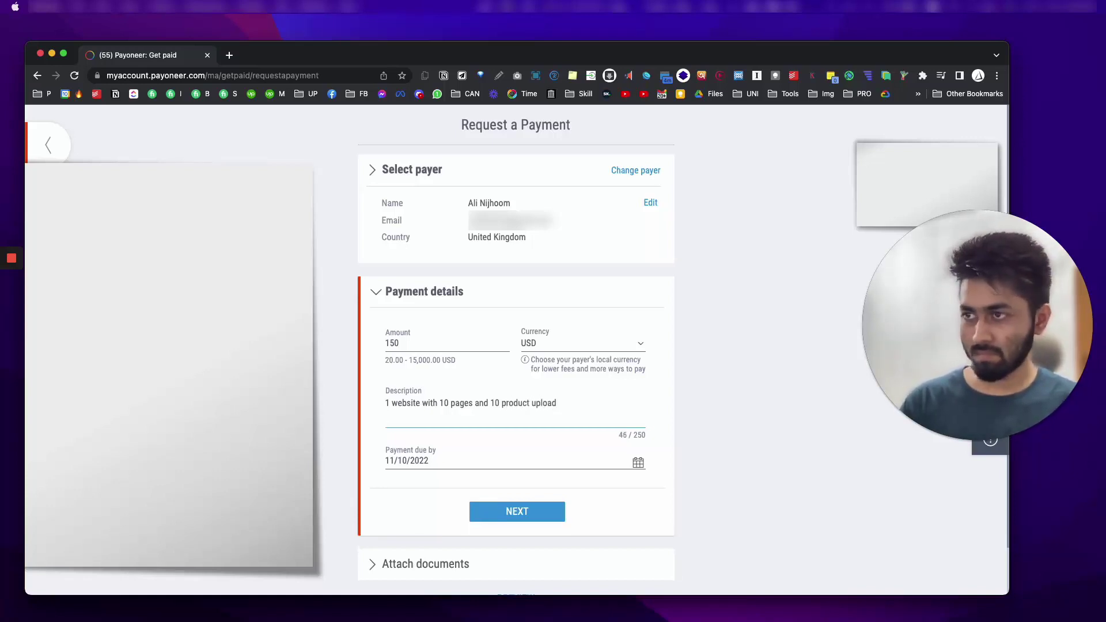
text(Invoice for)
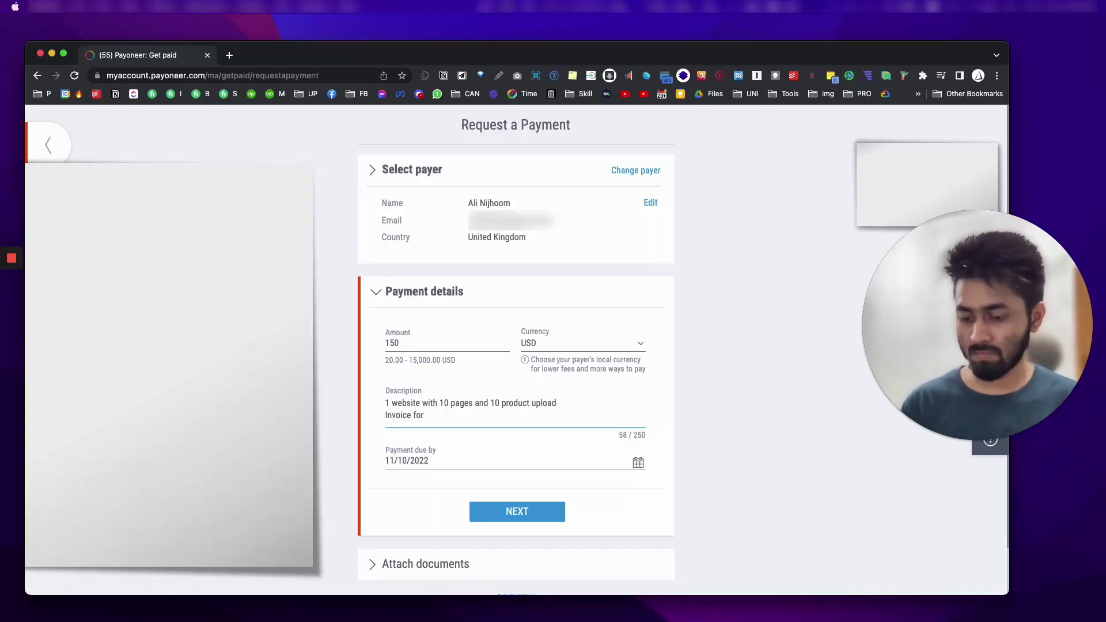
key(BackSpace)
key(BackSpace)
key(BackSpace)
text(number)
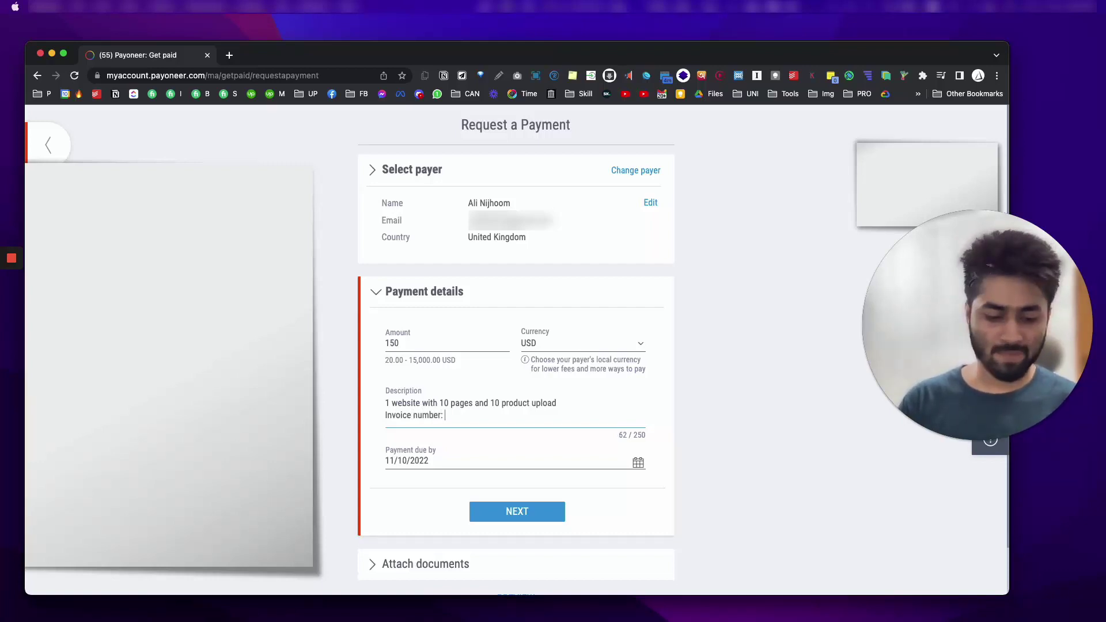
text(: )
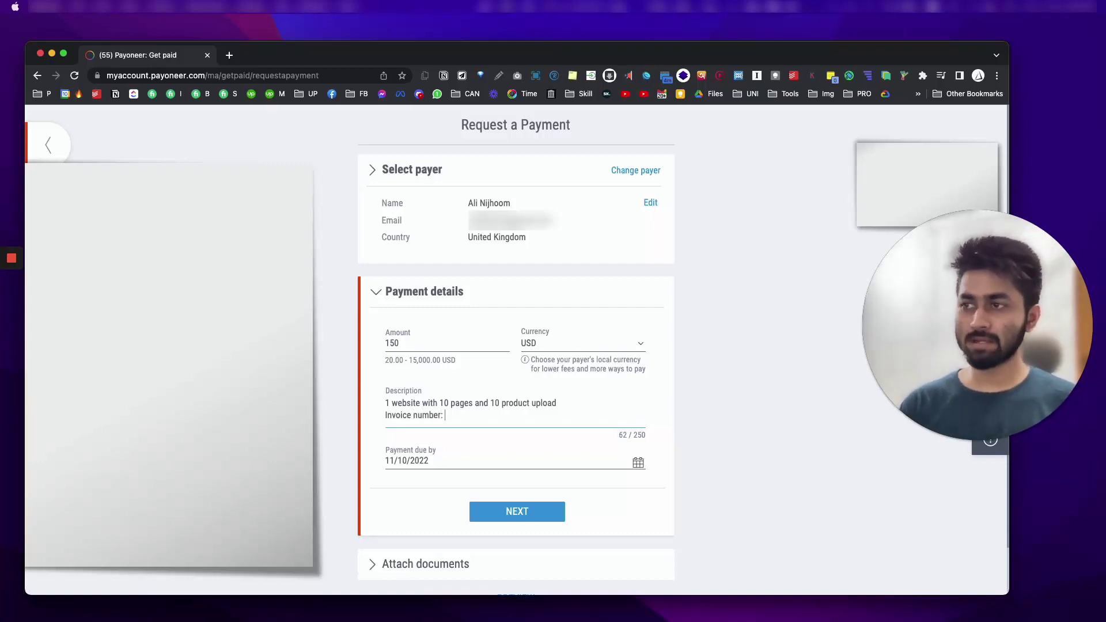
text(220)
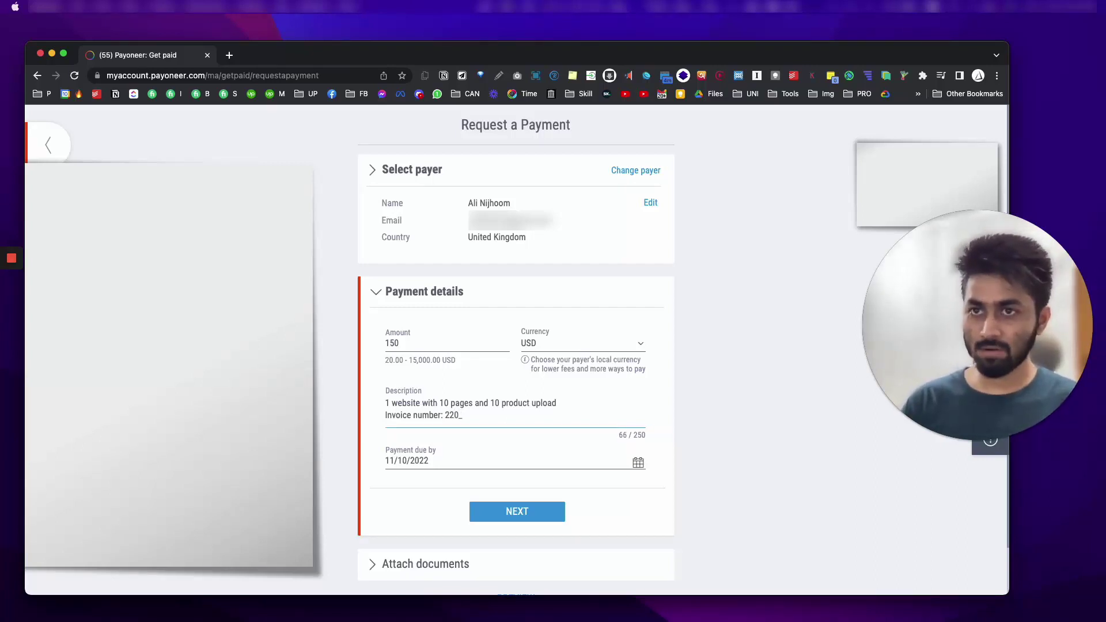
text(_SEPT_)
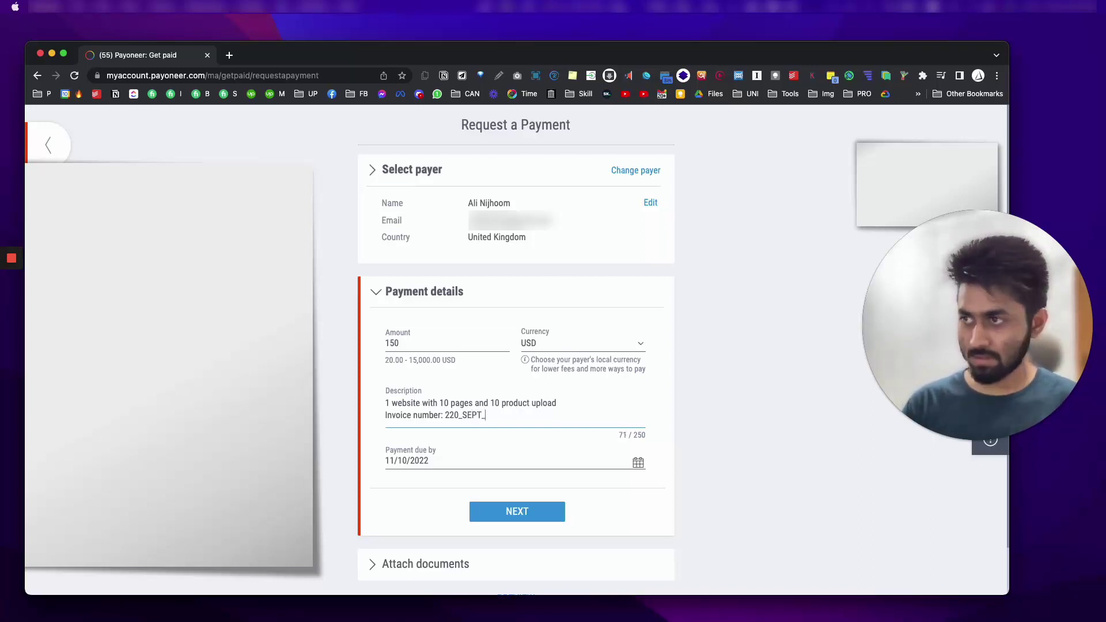
key(BackSpace)
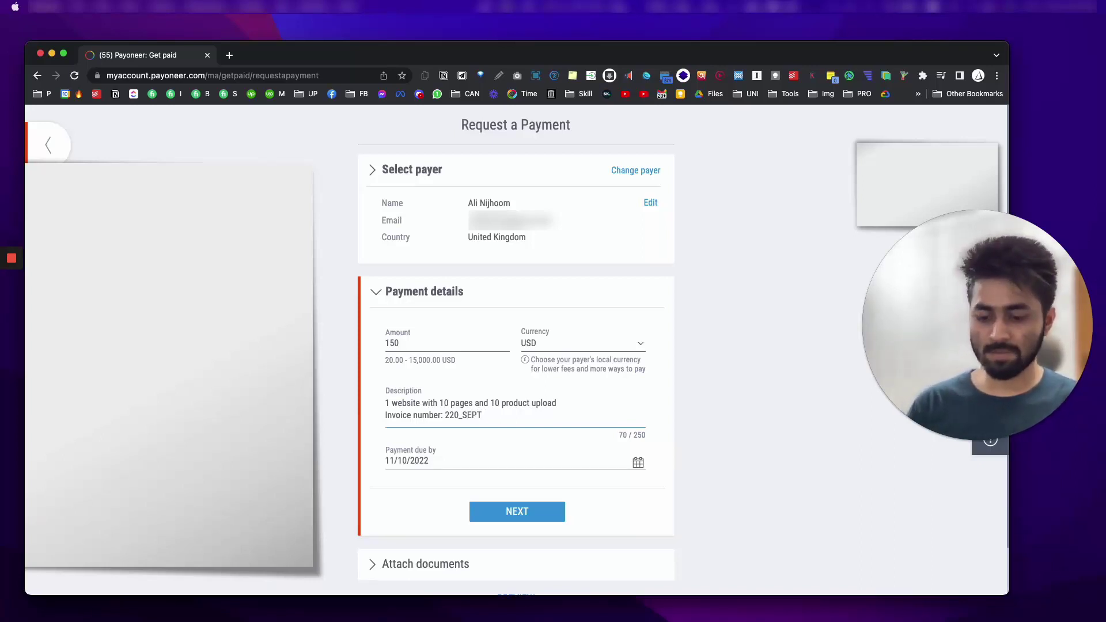
key(Left)
key(Left)
key(Left)
key(Left)
key(BackSpace)
key(BackSpace)
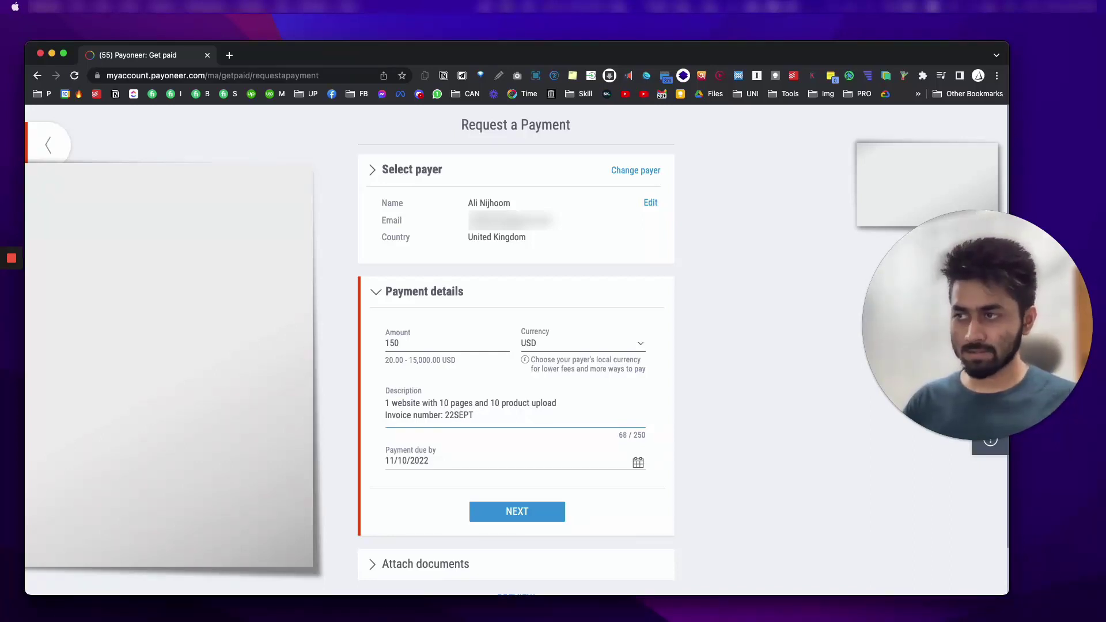
key(Right)
key(Right)
key(Right)
key(Right)
key(shift+Left)
key(shift+Left)
key(shift+Left)
key(shift+Left)
key(shift+Left)
key(shift+Left)
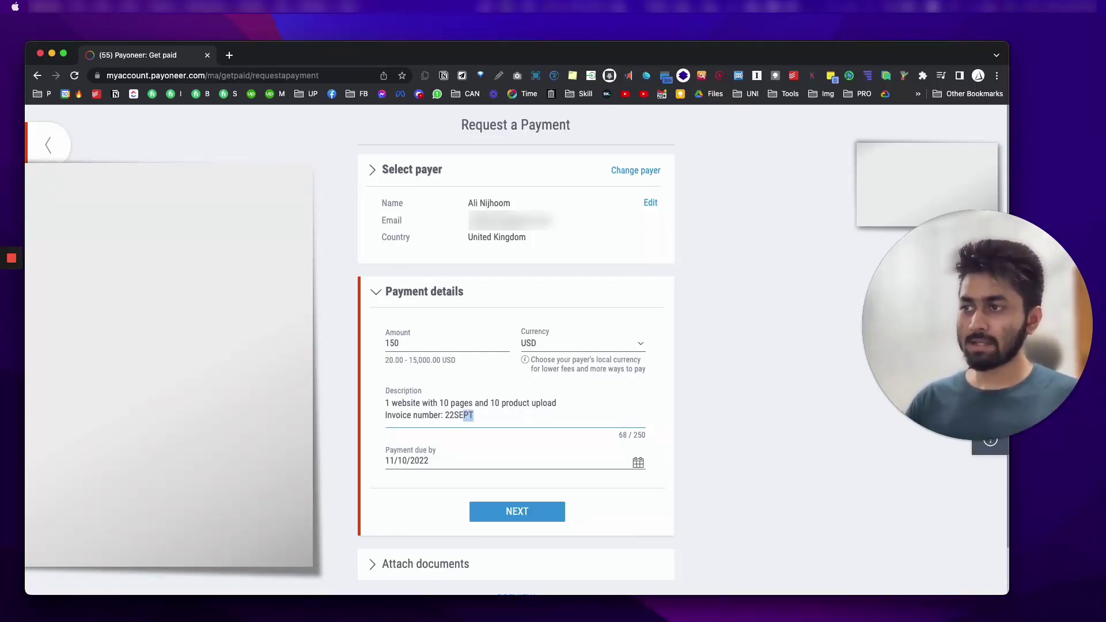
key(Right)
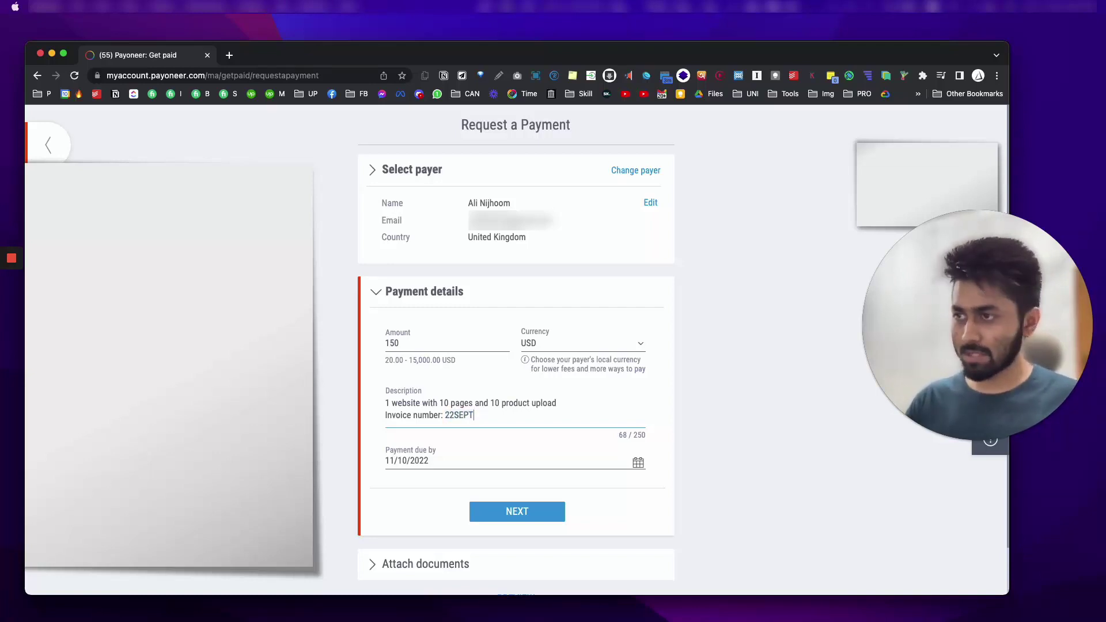
key(shift+Left)
key(shift+Left)
key(shift+Left)
key(shift+Left)
key(shift+Left)
key(shift+Left)
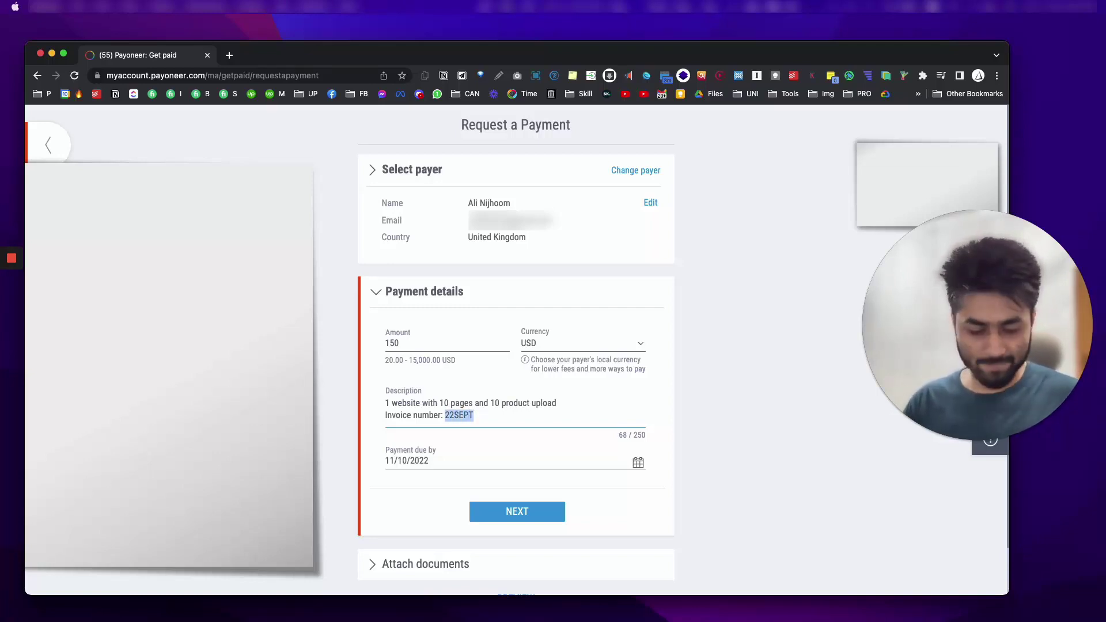
key(Right)
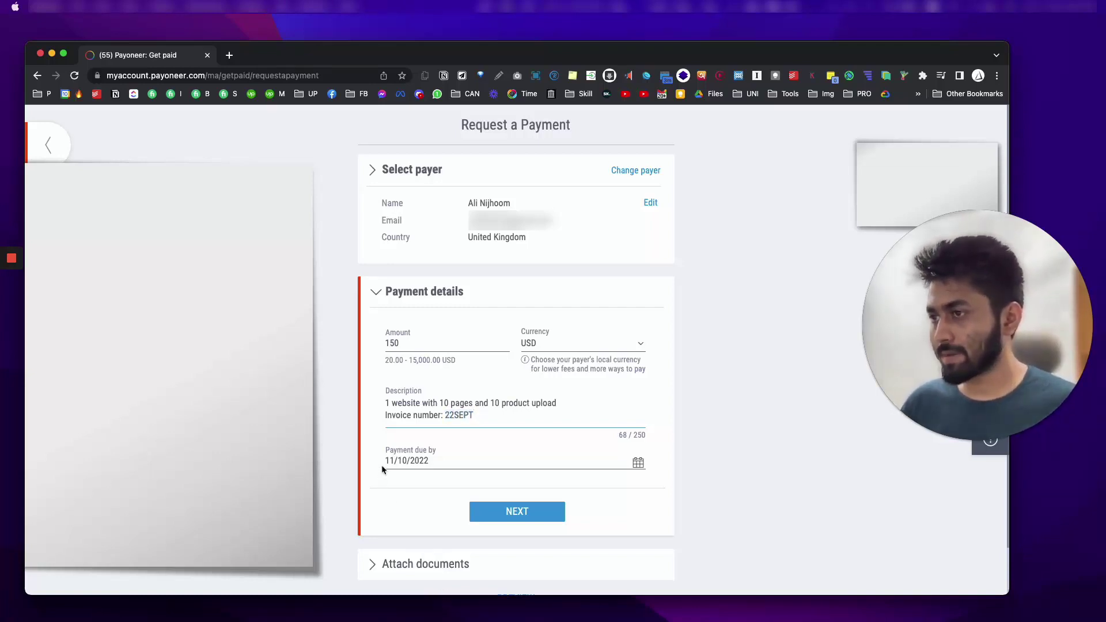
Step: Set the payment due date to 14/10/2022 and save the payment details
click(438, 462)
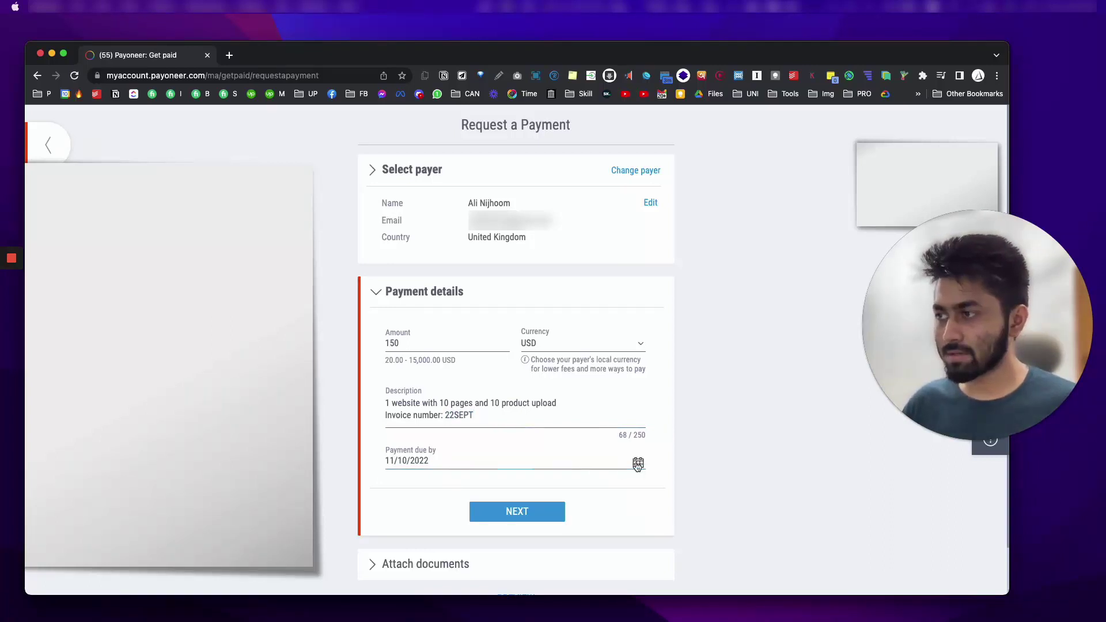
click(638, 462)
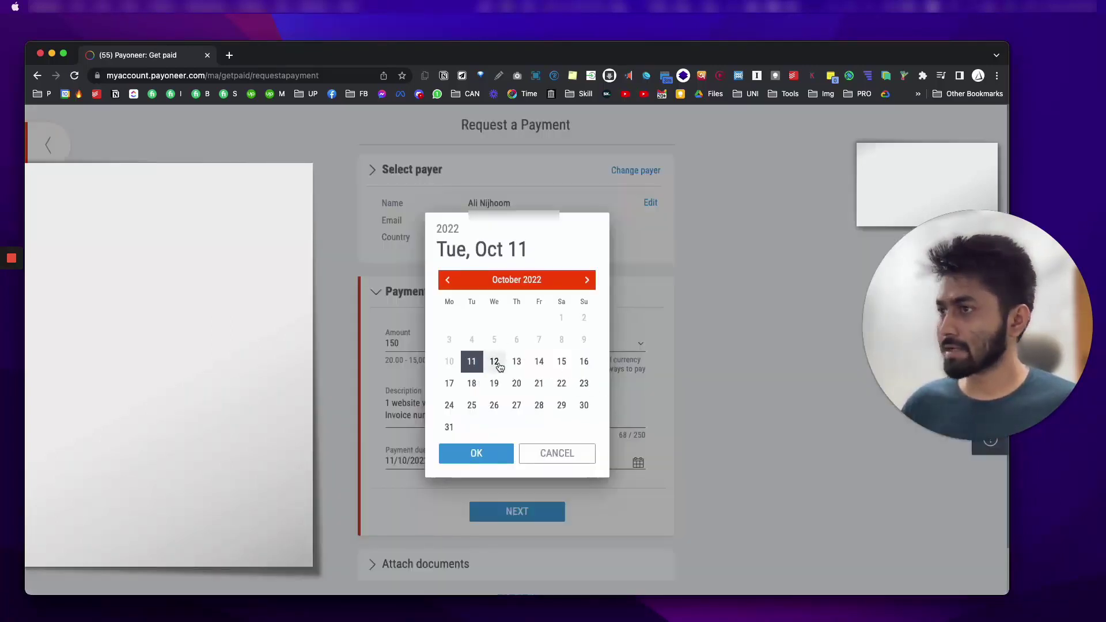
click(584, 362)
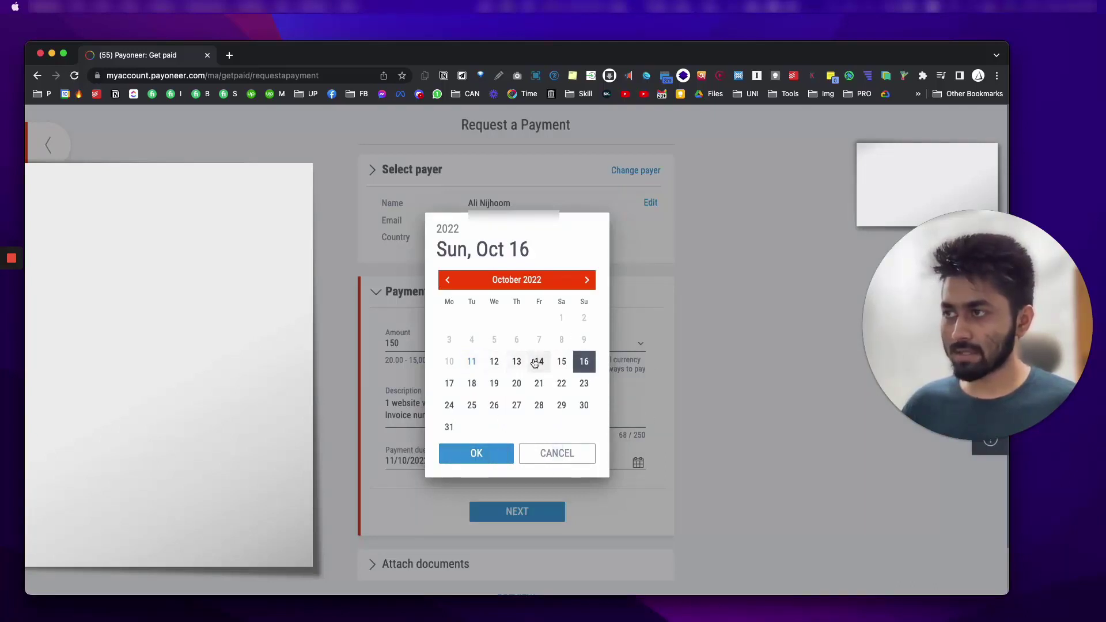
click(539, 361)
click(474, 454)
click(548, 512)
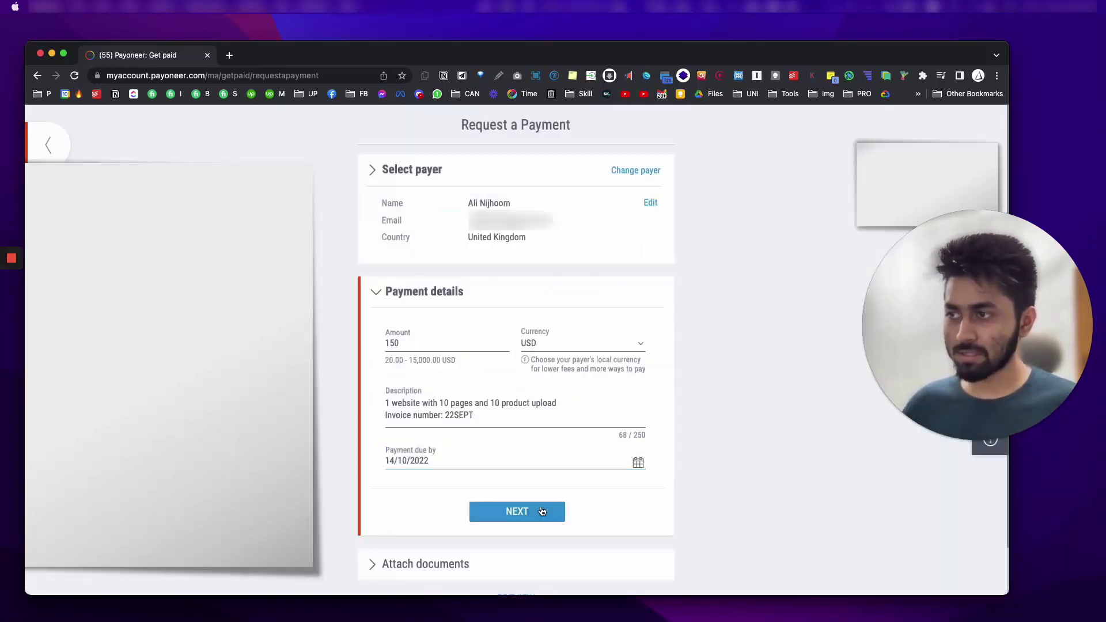
Step: Open the 'Create a professional invoice' site from the attachments step in a new tab
scroll(582, 386, down, 2)
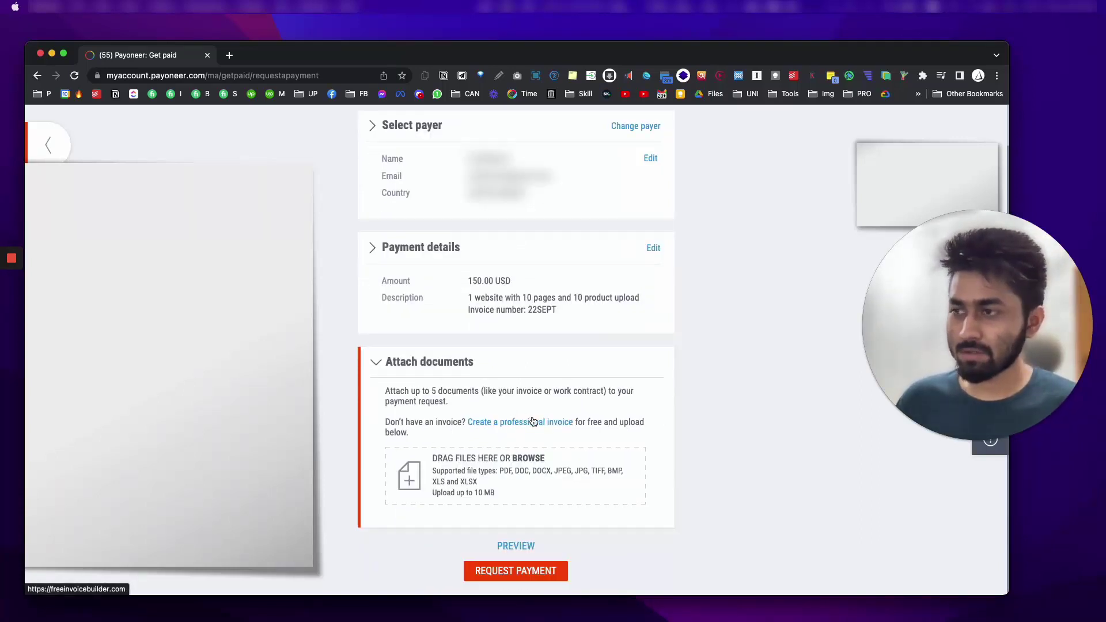
super+click(533, 422)
click(275, 60)
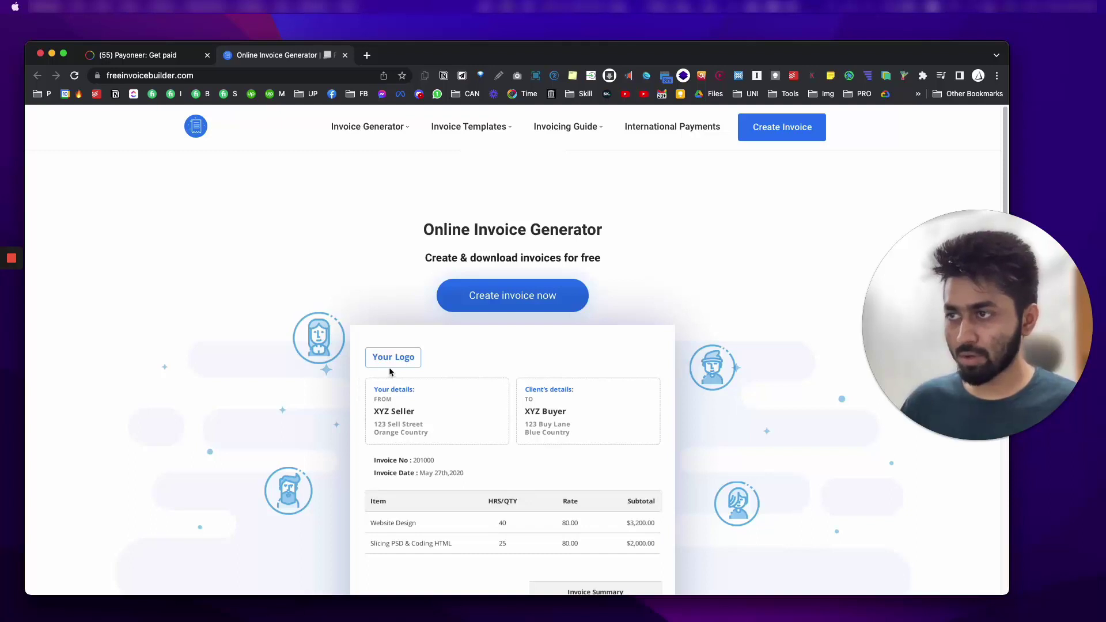
Step: Create a new blank invoice in Free Invoice Builder, leaving the invoice type unchanged
scroll(392, 369, down, 2)
scroll(398, 346, up, 2)
click(502, 300)
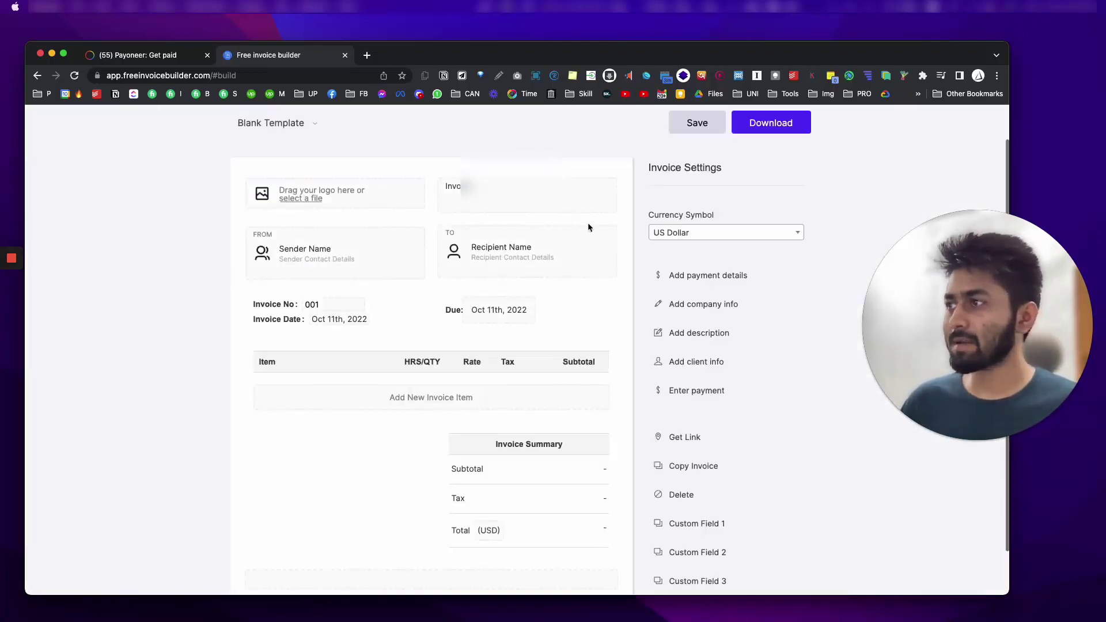
scroll(554, 247, down, 1)
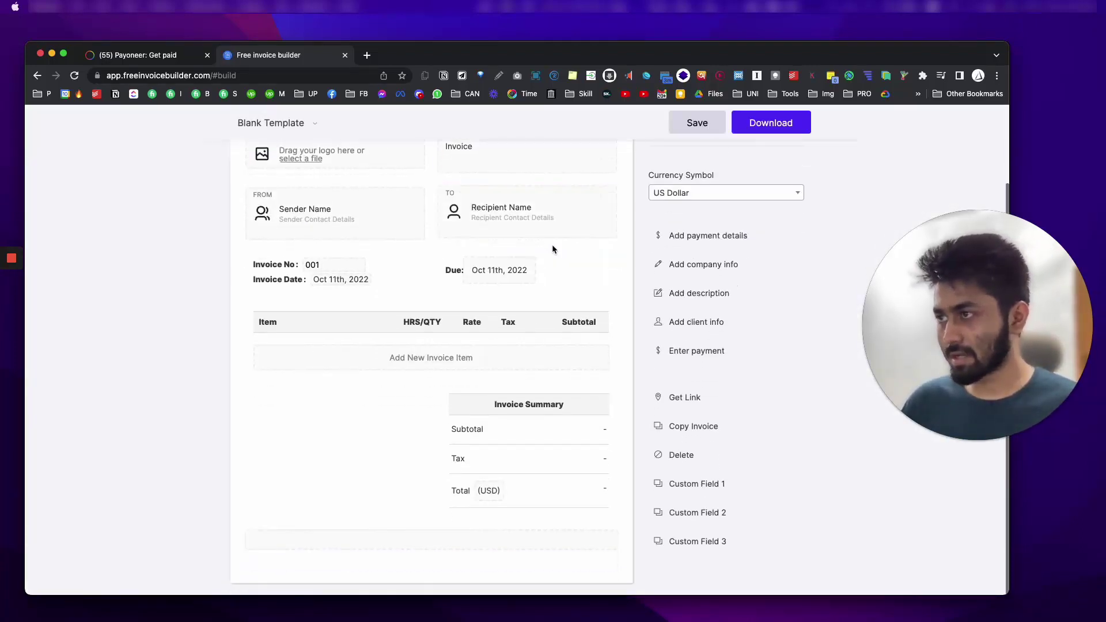
scroll(553, 250, up, 1)
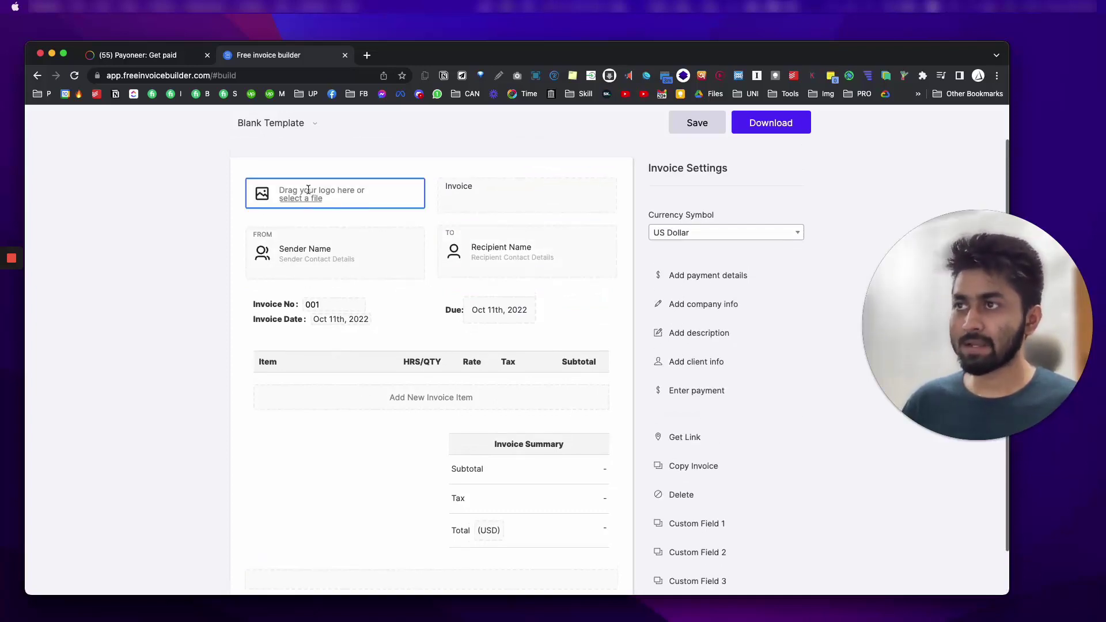
click(481, 194)
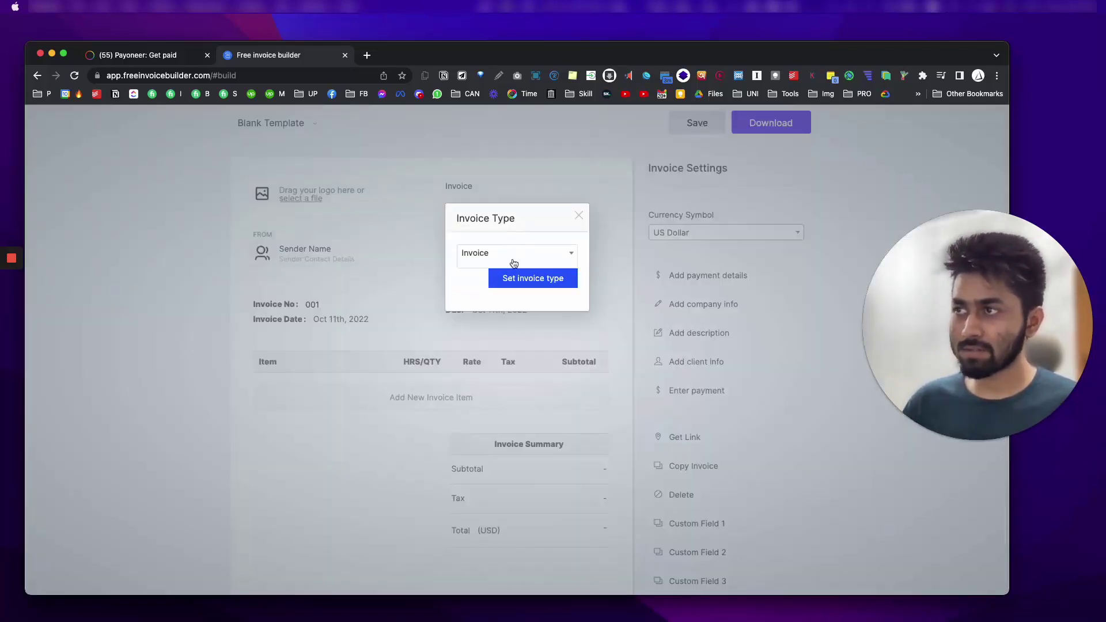
click(579, 216)
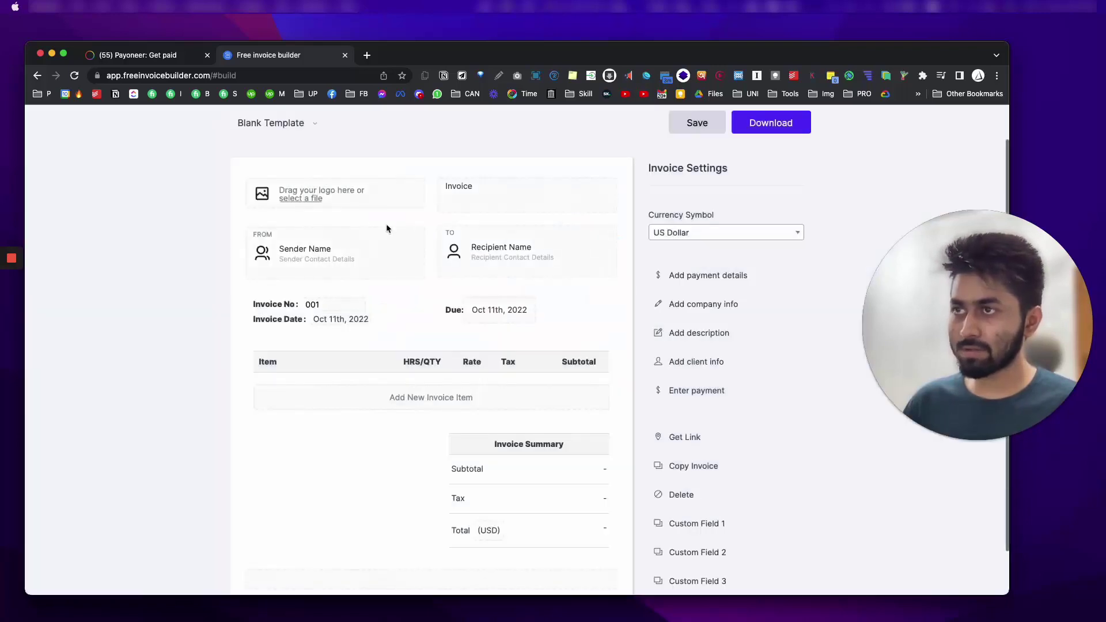
Step: Close the sender details and New Client forms without entering any details
click(339, 252)
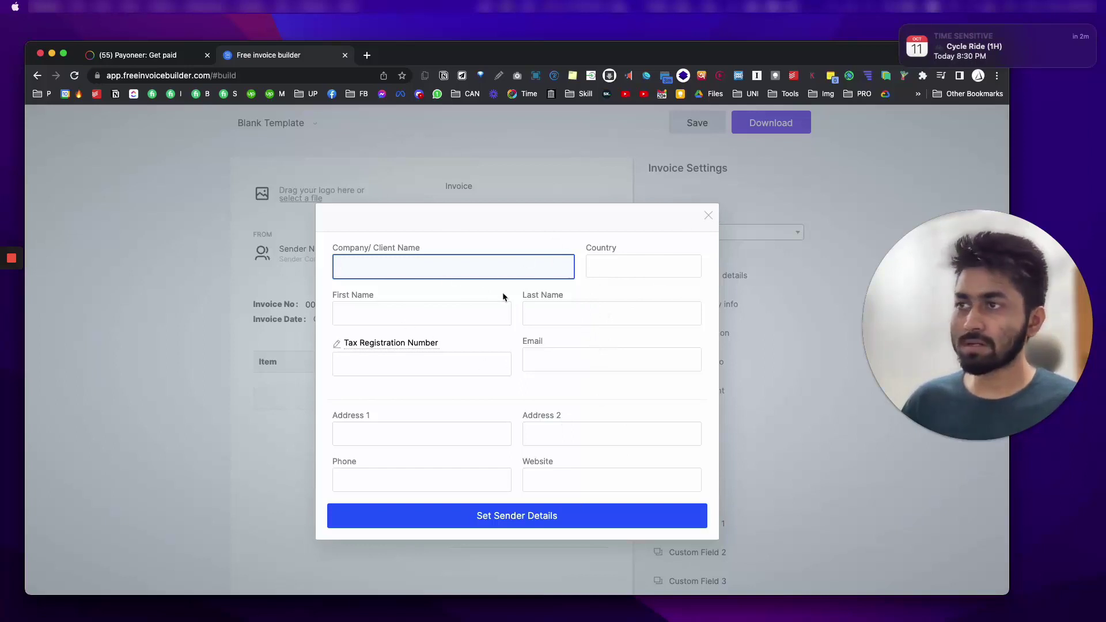
click(413, 311)
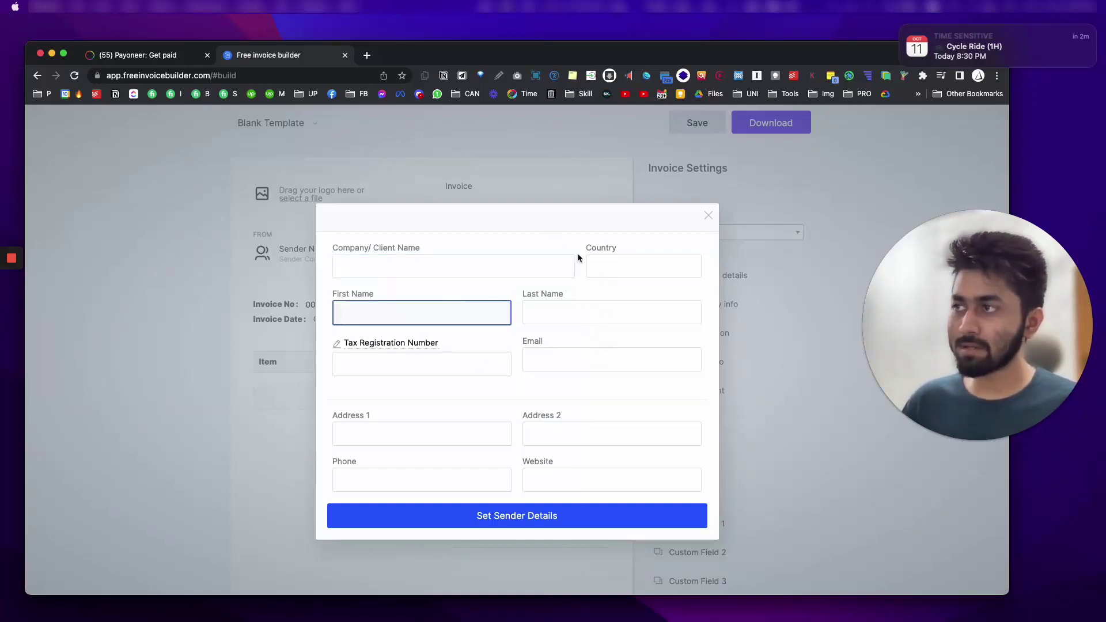
click(600, 263)
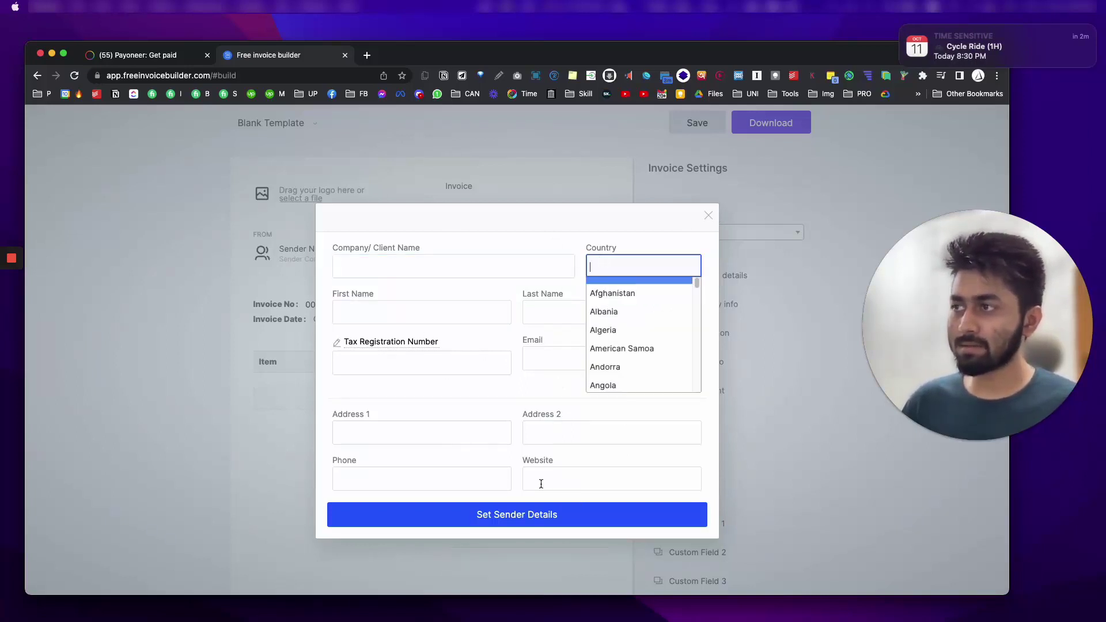
click(465, 237)
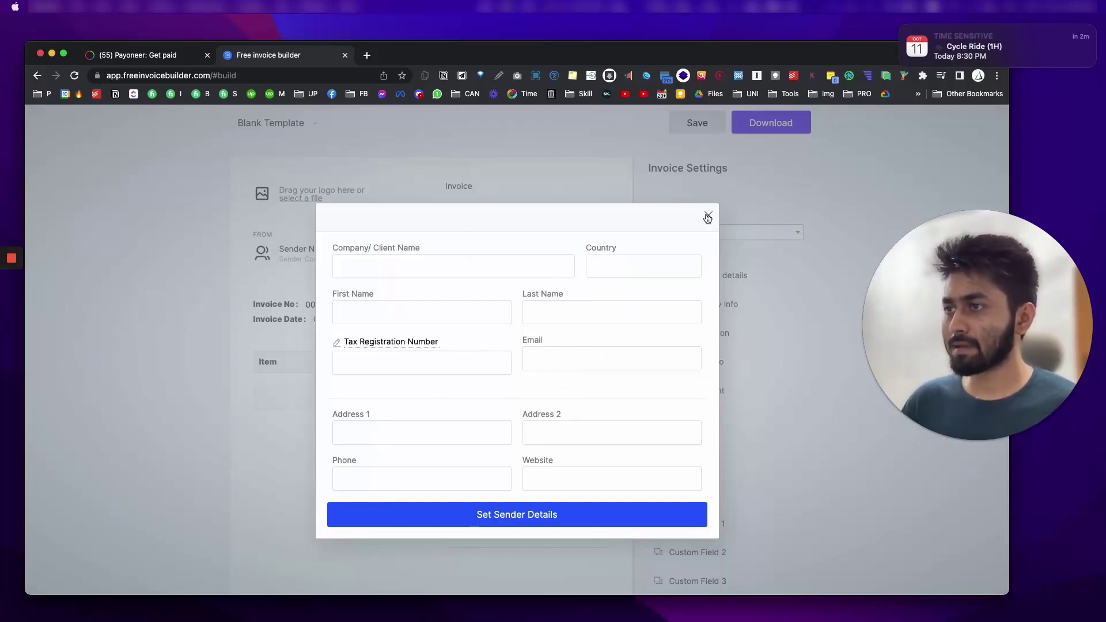
click(708, 218)
click(519, 256)
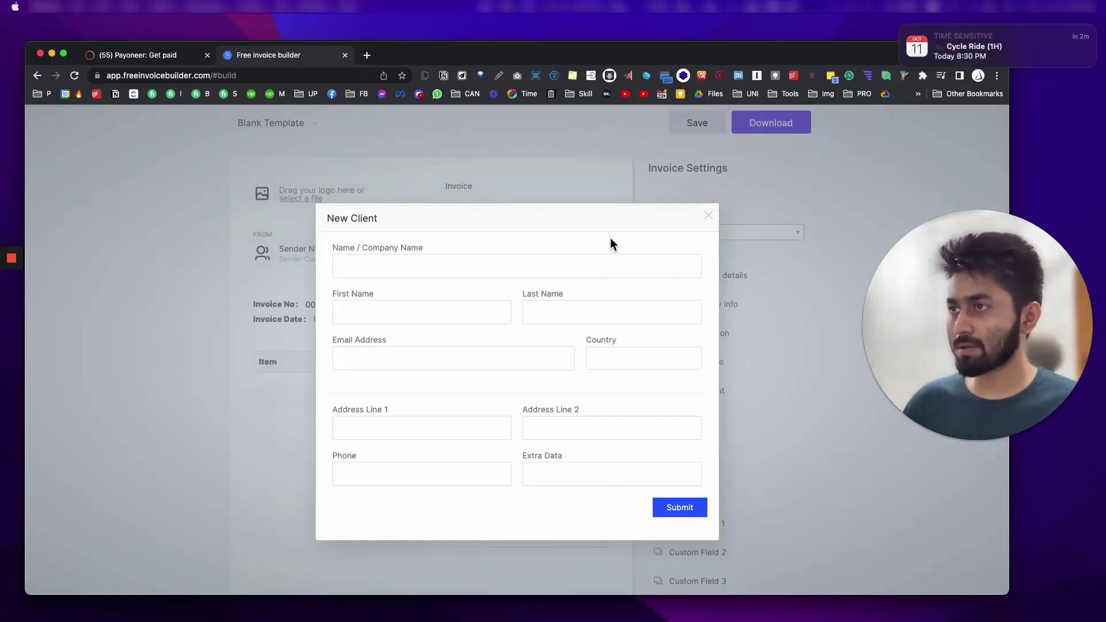
click(707, 217)
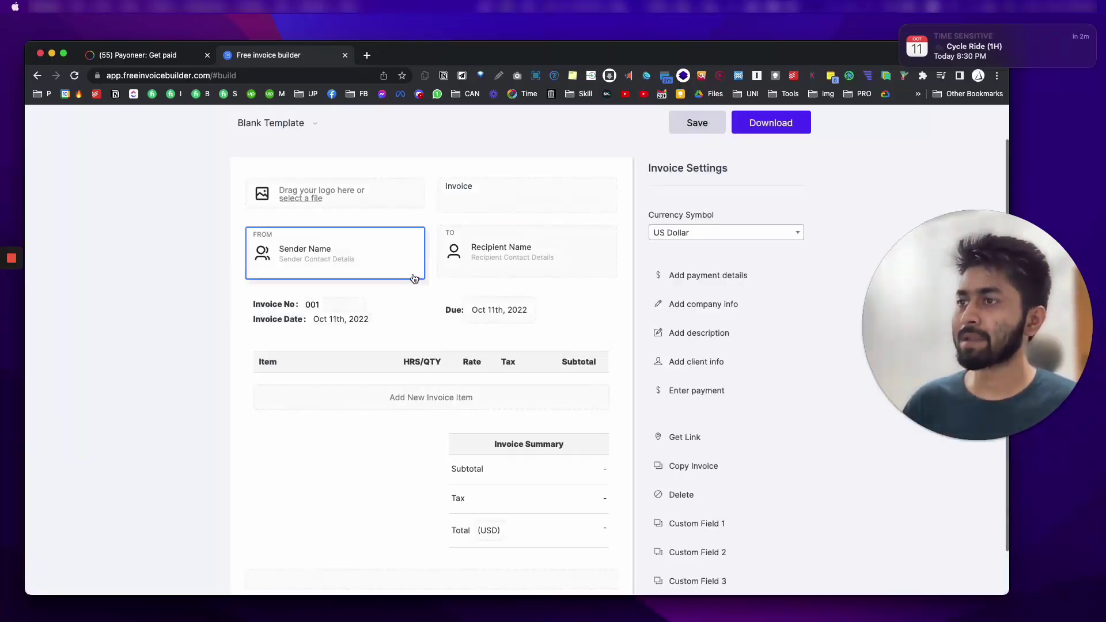
Step: Change the invoice number from 001 to 22SEPT
click(332, 304)
key(Tab)
double_click(324, 304)
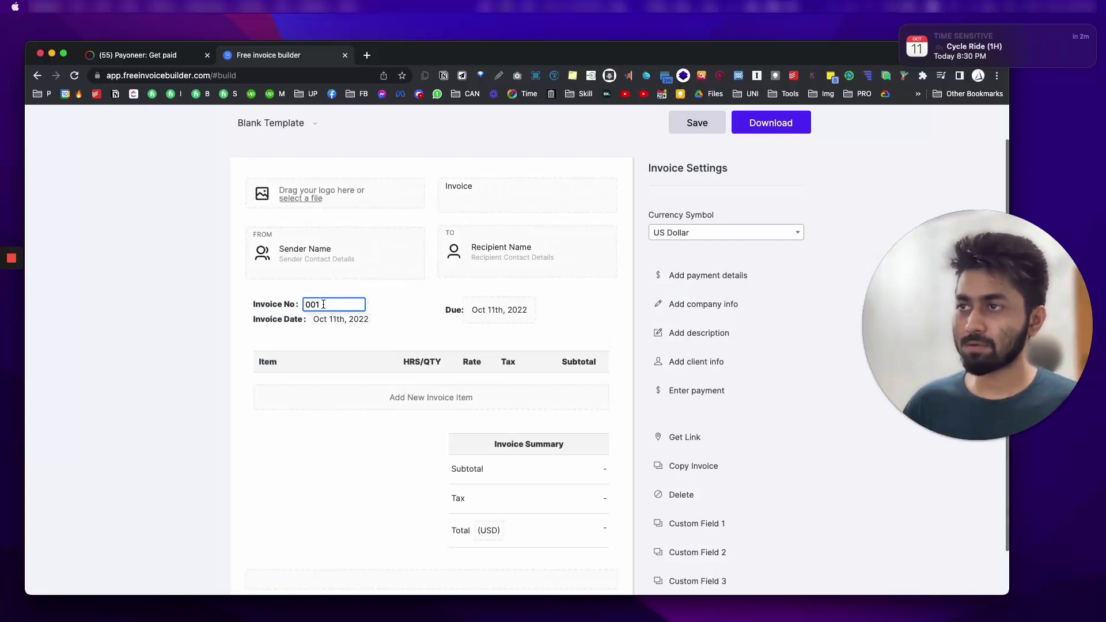
text(22SEPT)
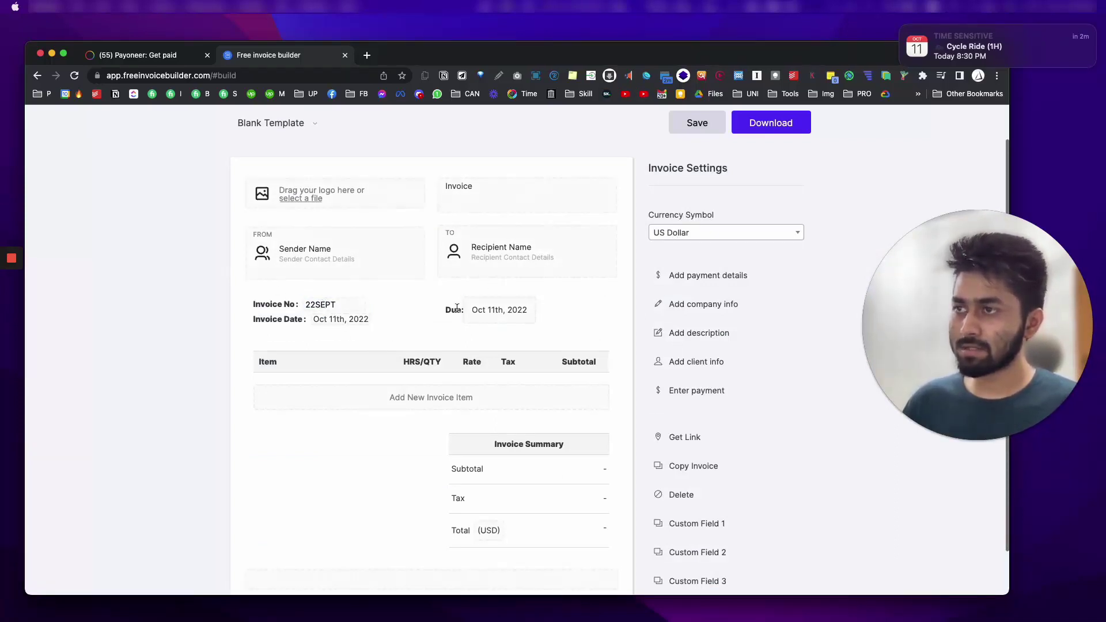
Step: Set the due date to Oct 16th, 2022 and add a new invoice item line
click(521, 323)
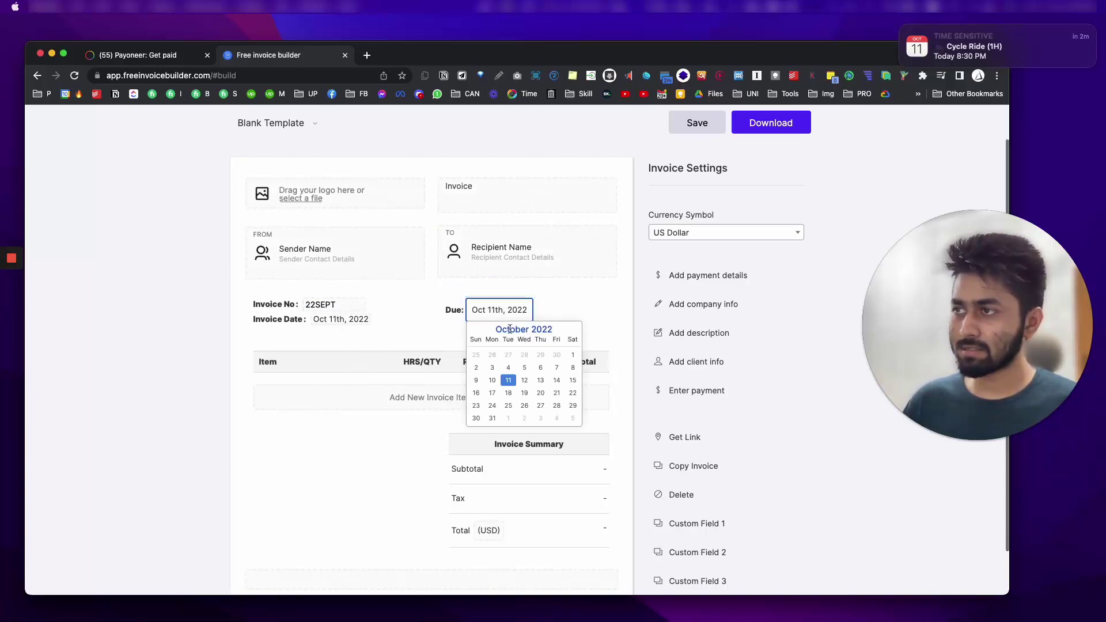
click(477, 393)
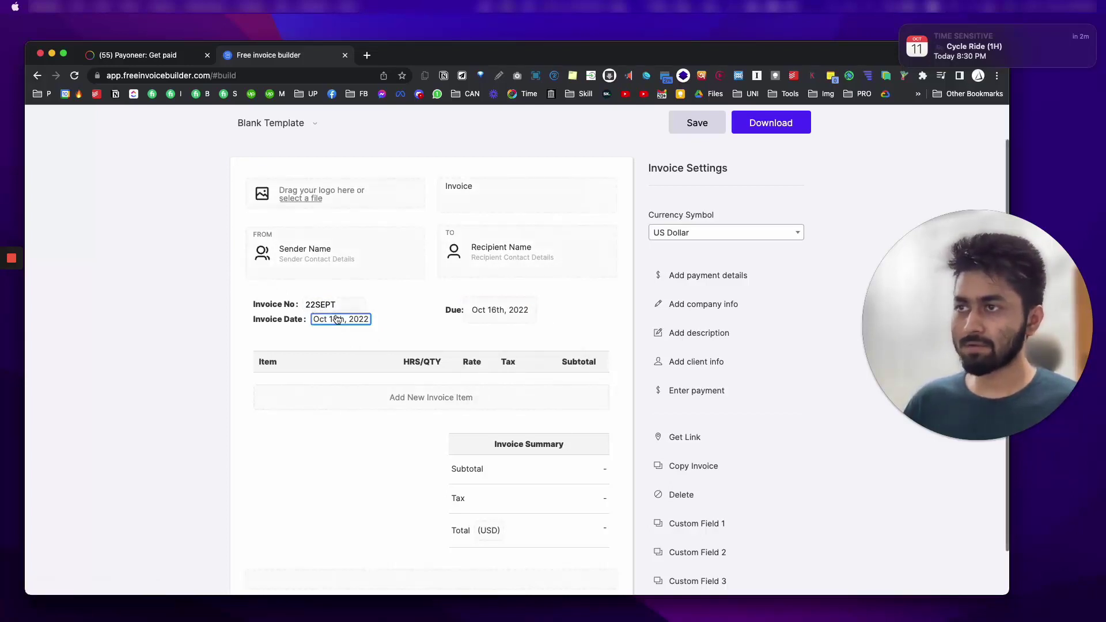
click(362, 393)
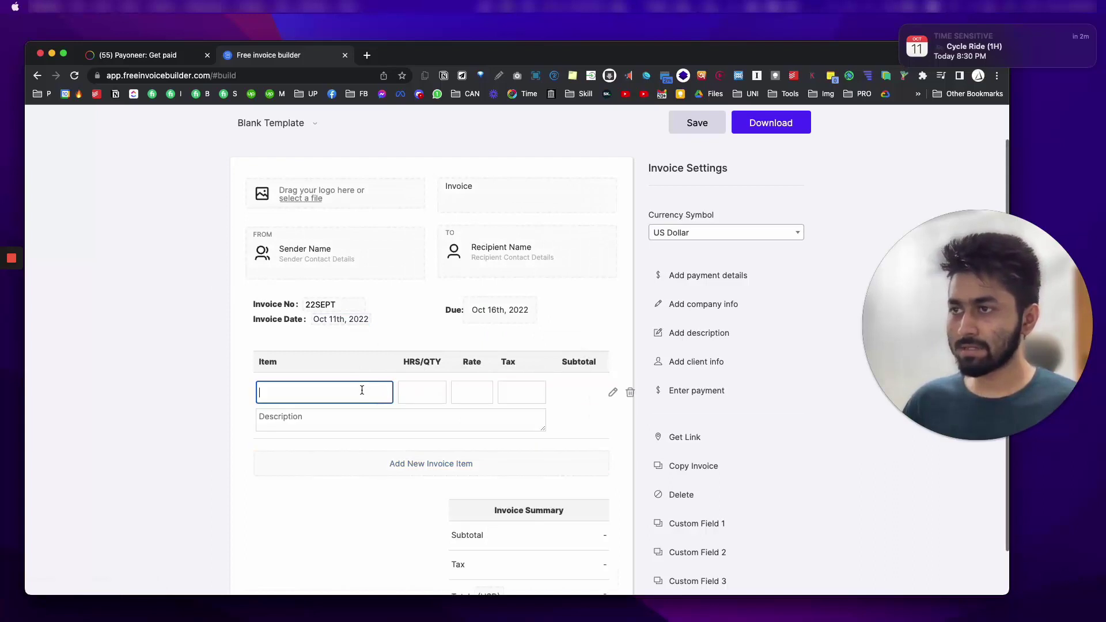
Step: Fill the first item as 1 WEBSITE, quantity 1, rate 100, described '1 PRACTITIONERS WEBSITE', and add a line
text(1 WEBSITE)
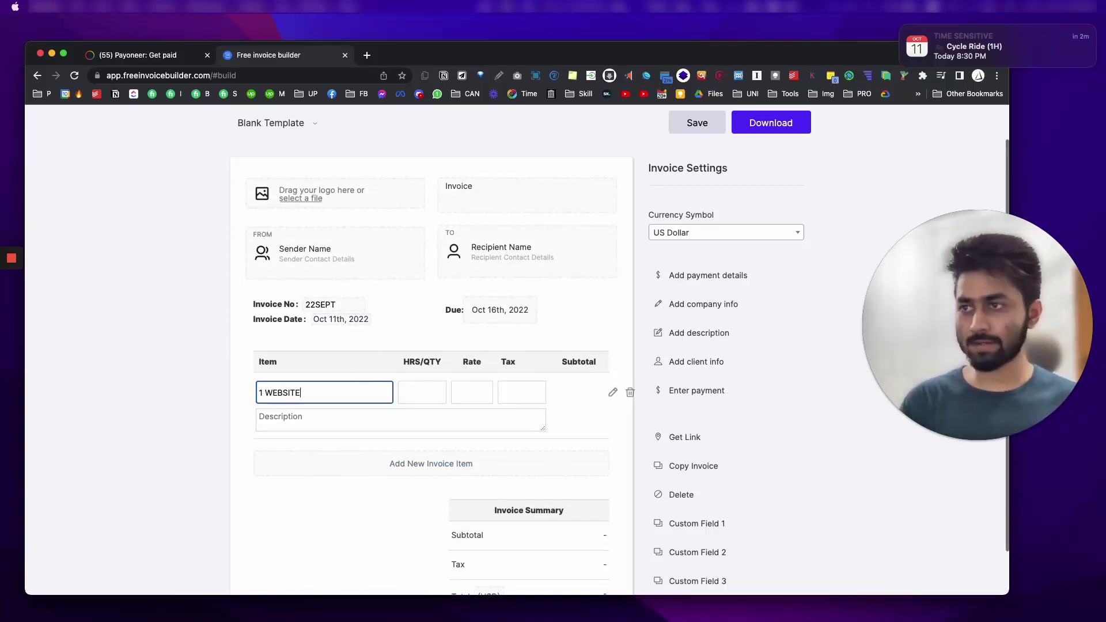
key(Tab)
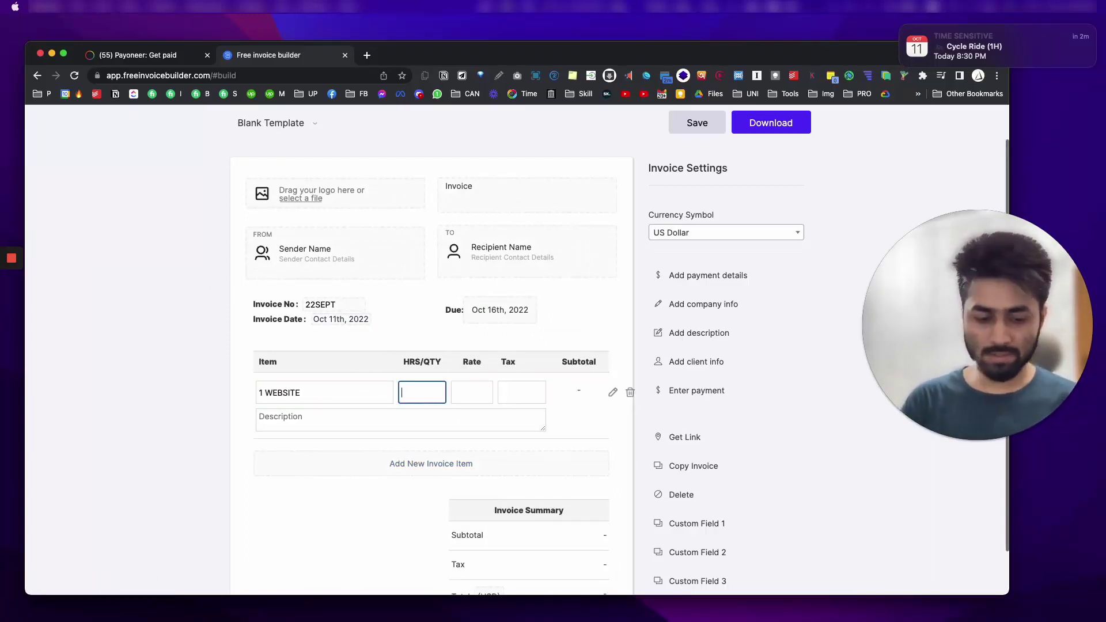
key(Tab)
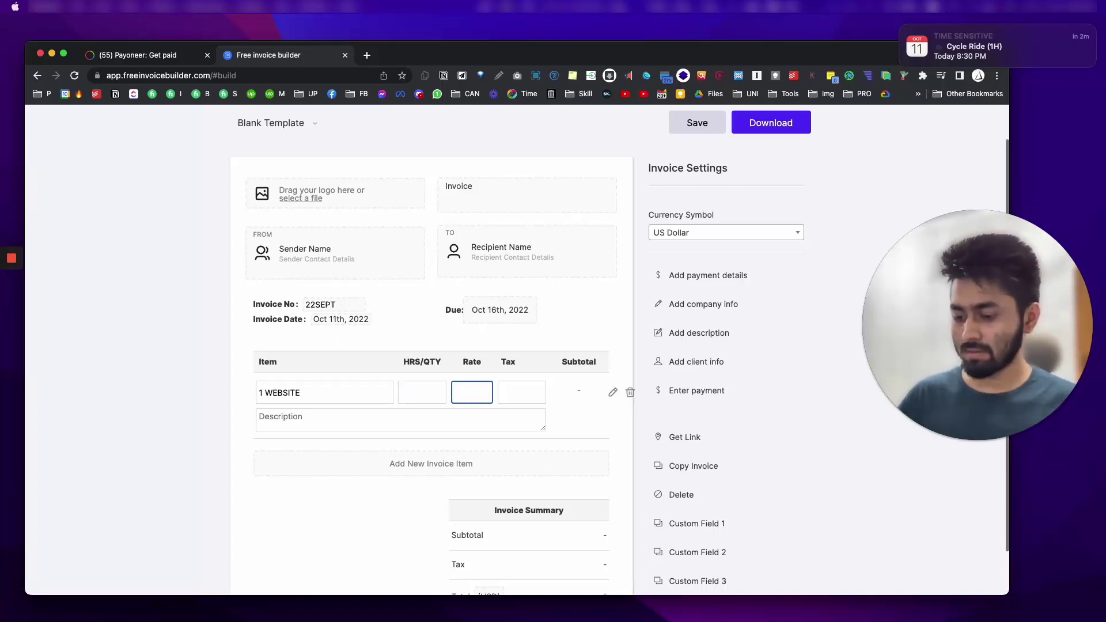
click(411, 396)
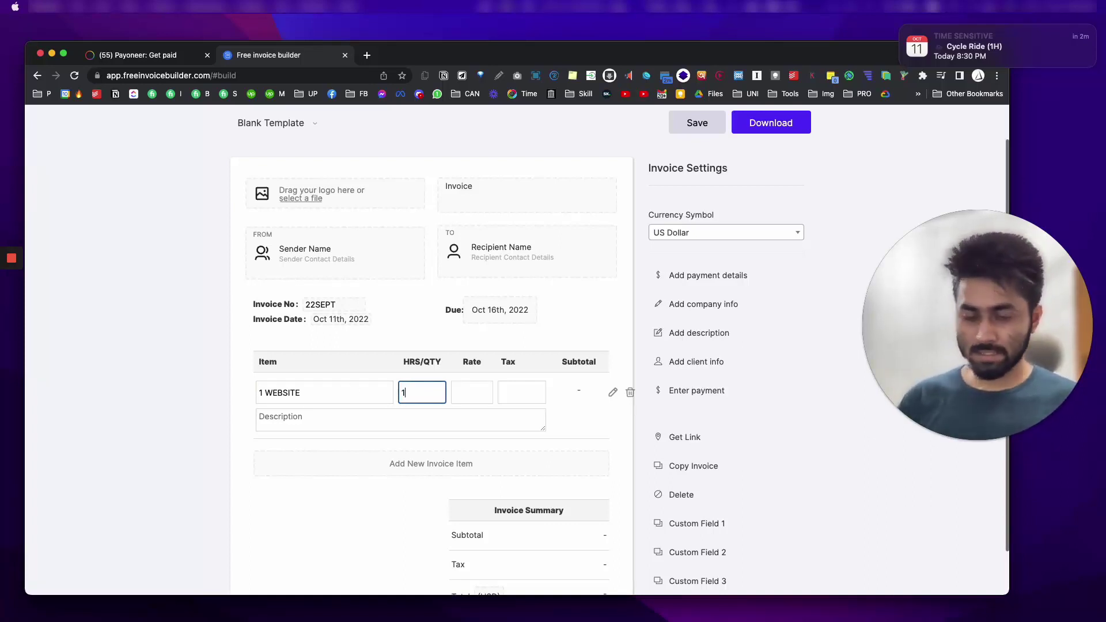
click(472, 393)
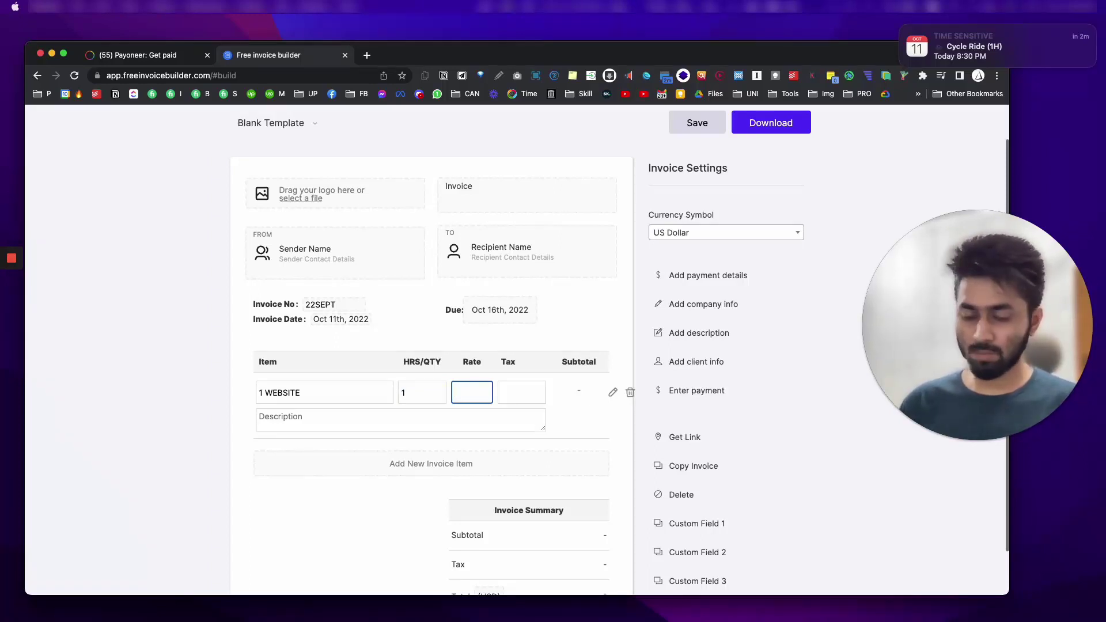
text(100)
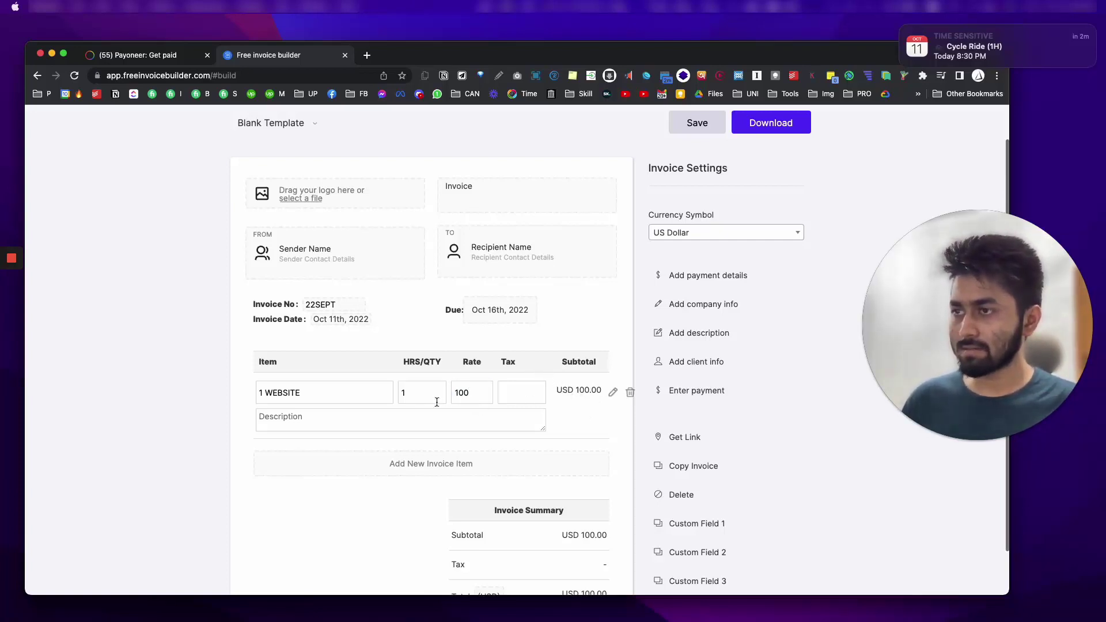
click(309, 432)
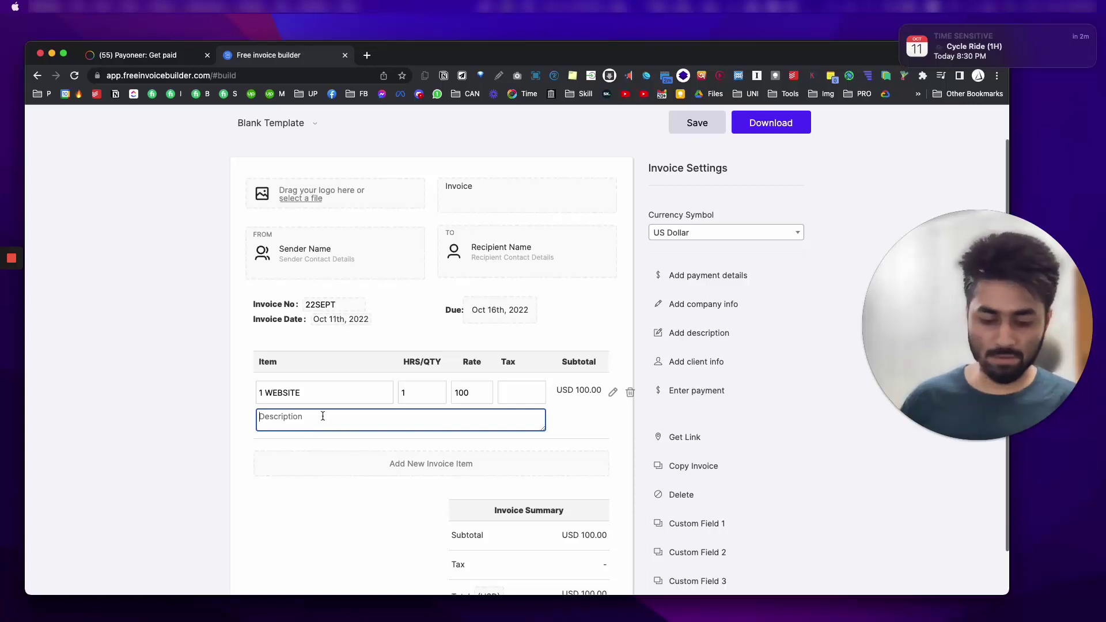
text(1 )
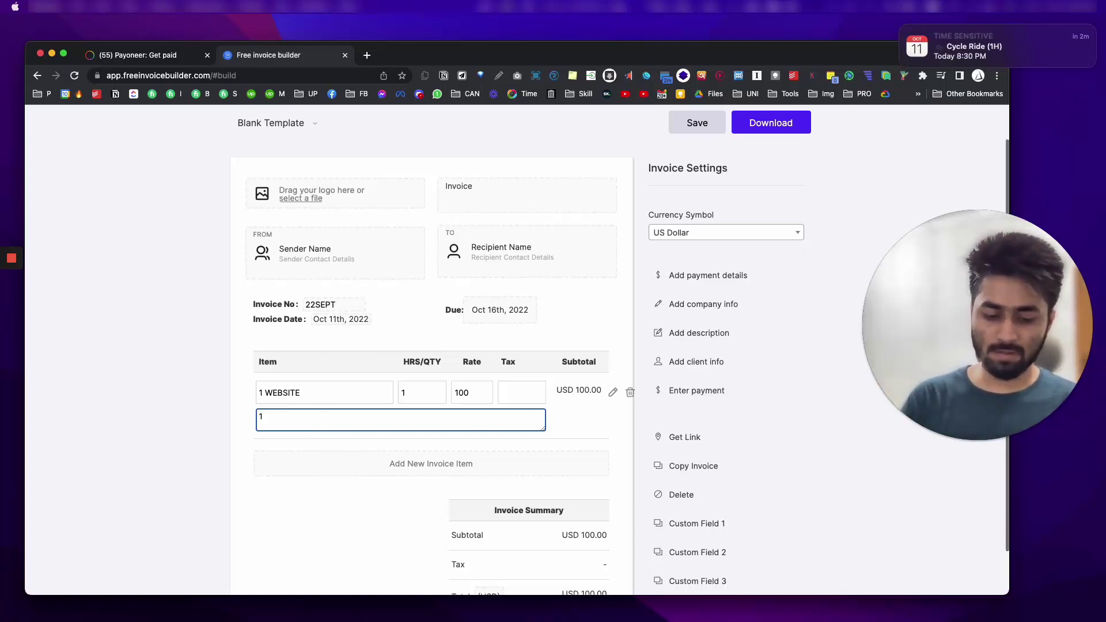
text(PRACTITIO)
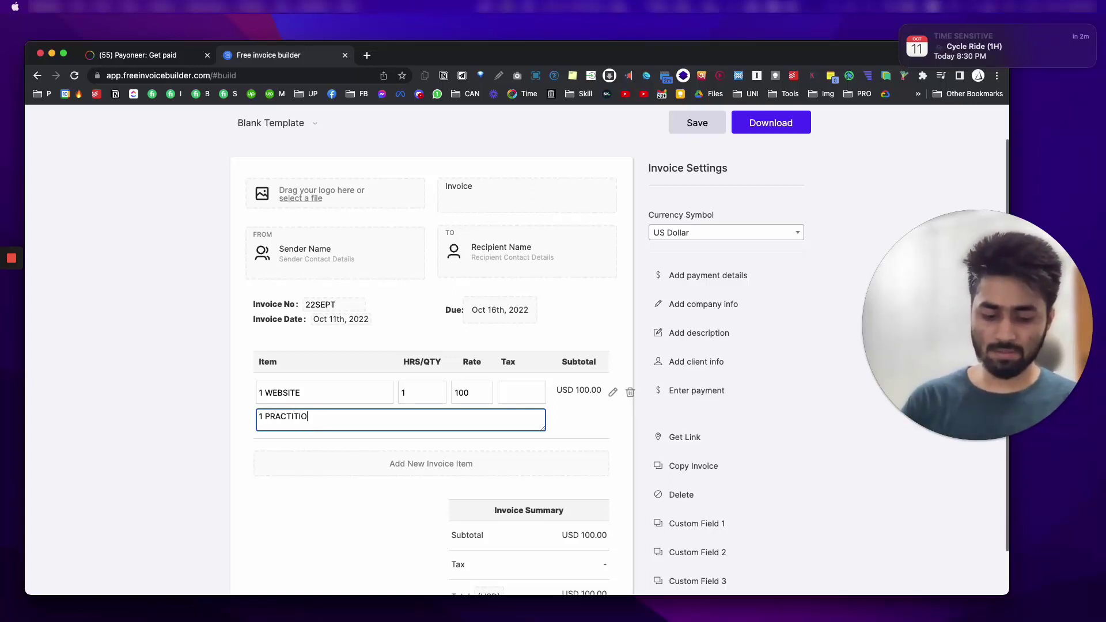
text(NERS WEBSITE)
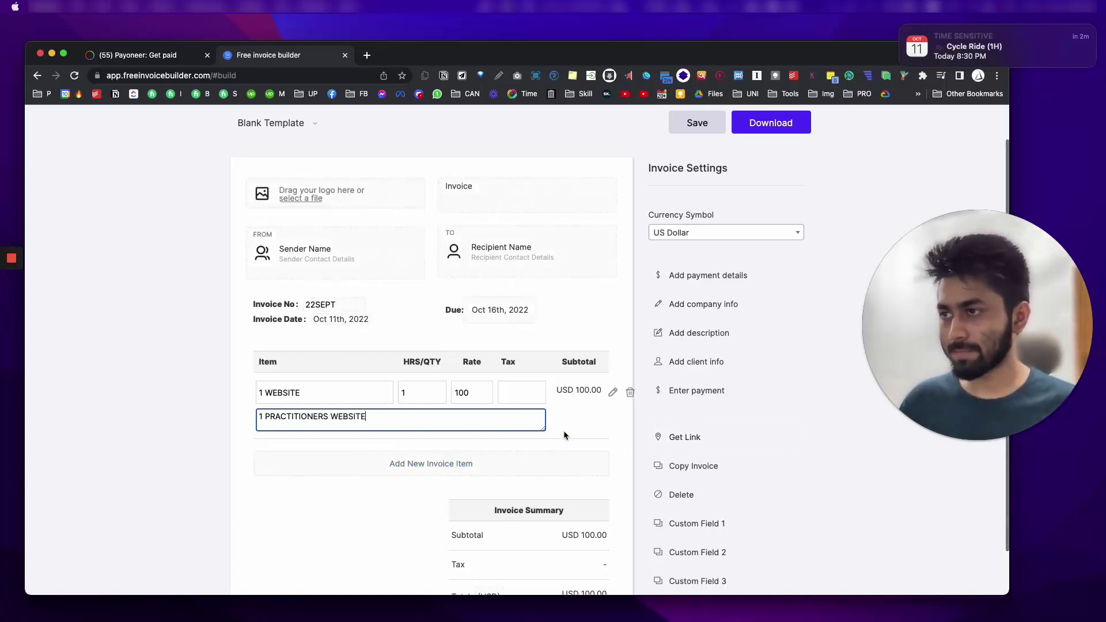
click(471, 464)
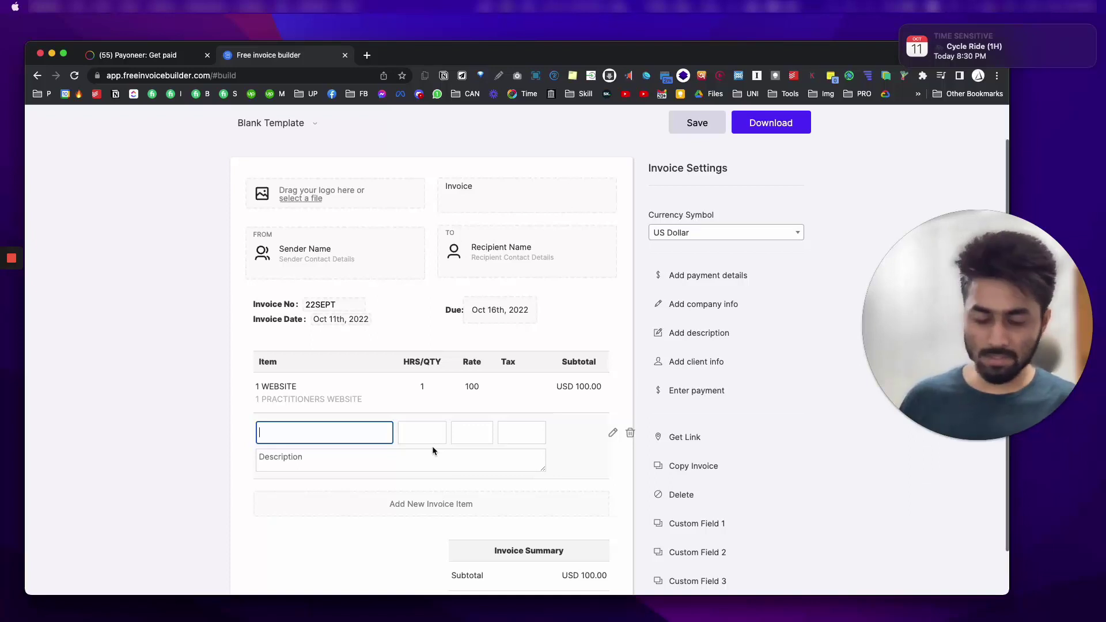
Step: Enter 10 PRODUCTS UPLOAD with quantity 10, rate 5 and no description, then commit the row
text(10 PRODUCTS)
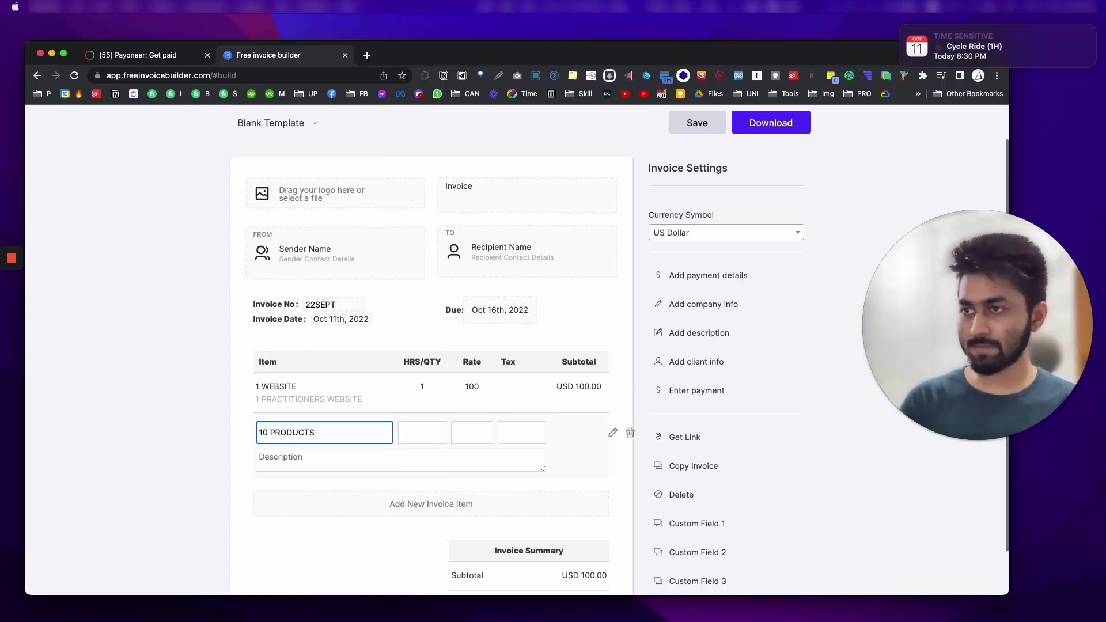
key(Tab)
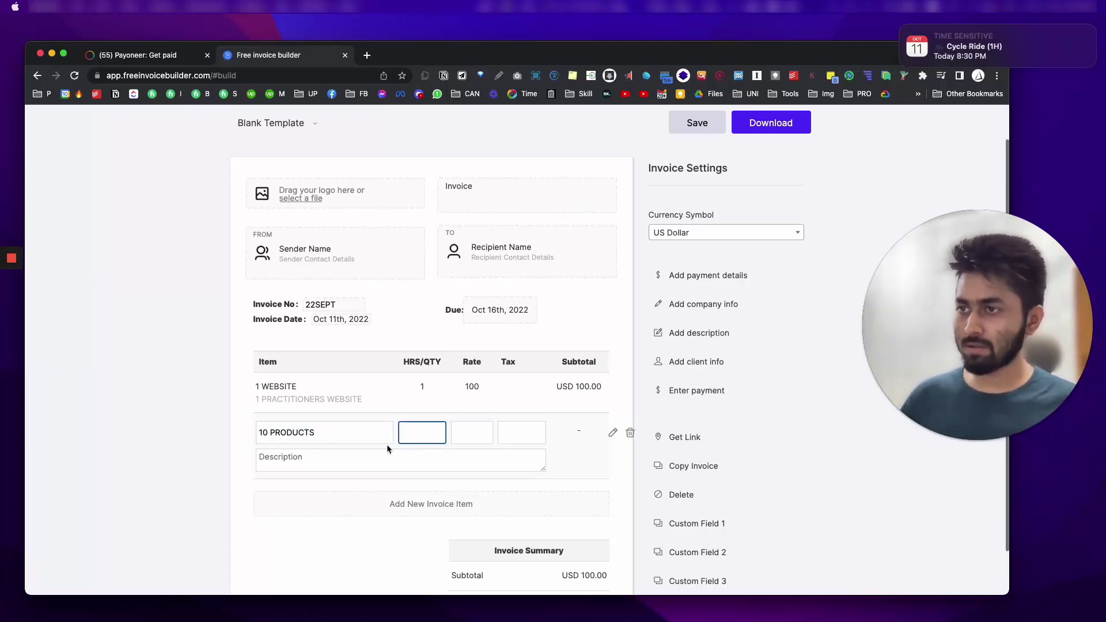
click(353, 437)
text(UPLO)
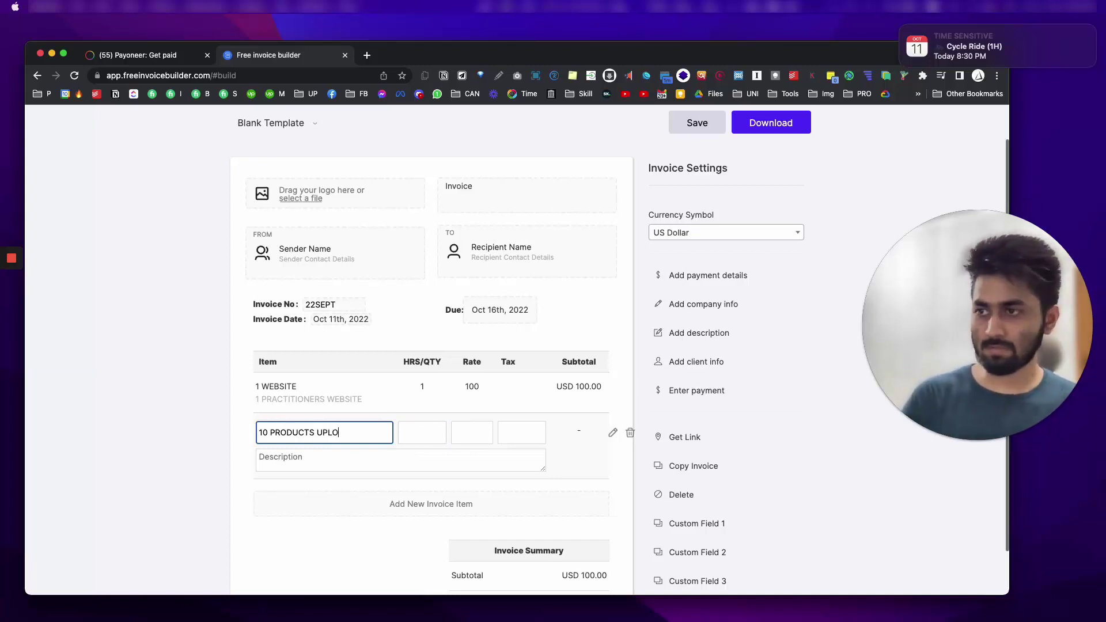
text(AD)
key(Tab)
text(10)
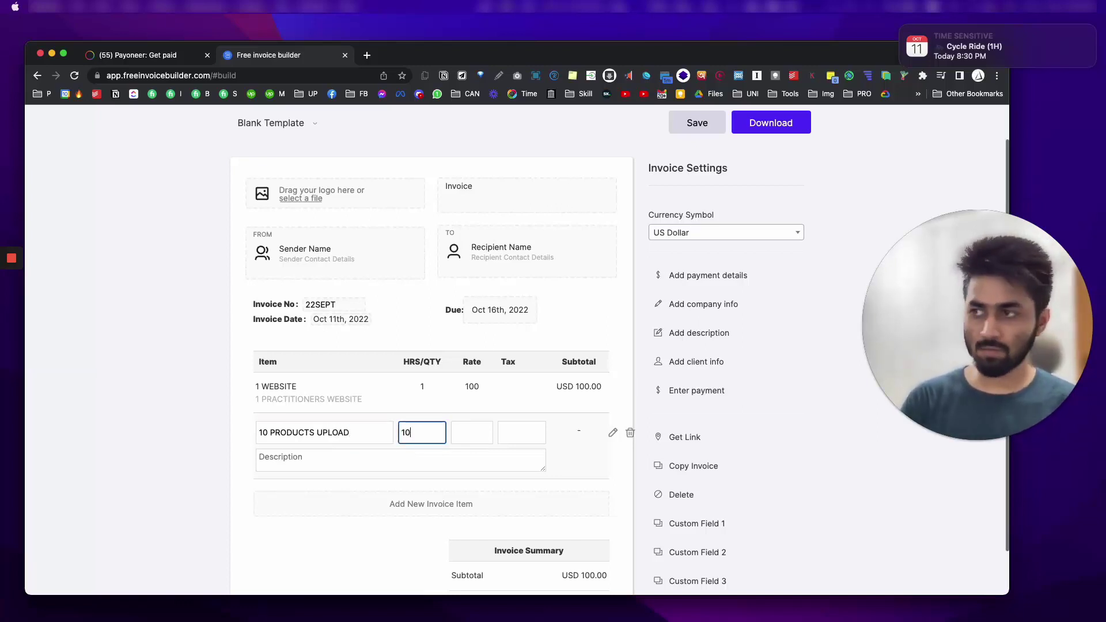
key(Tab)
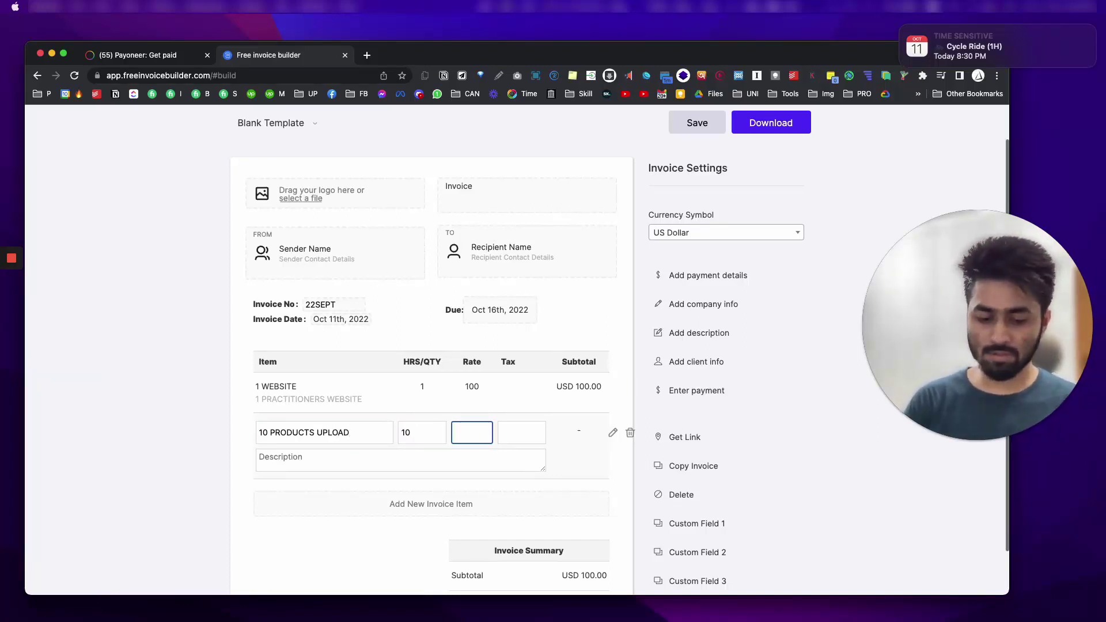
text(5)
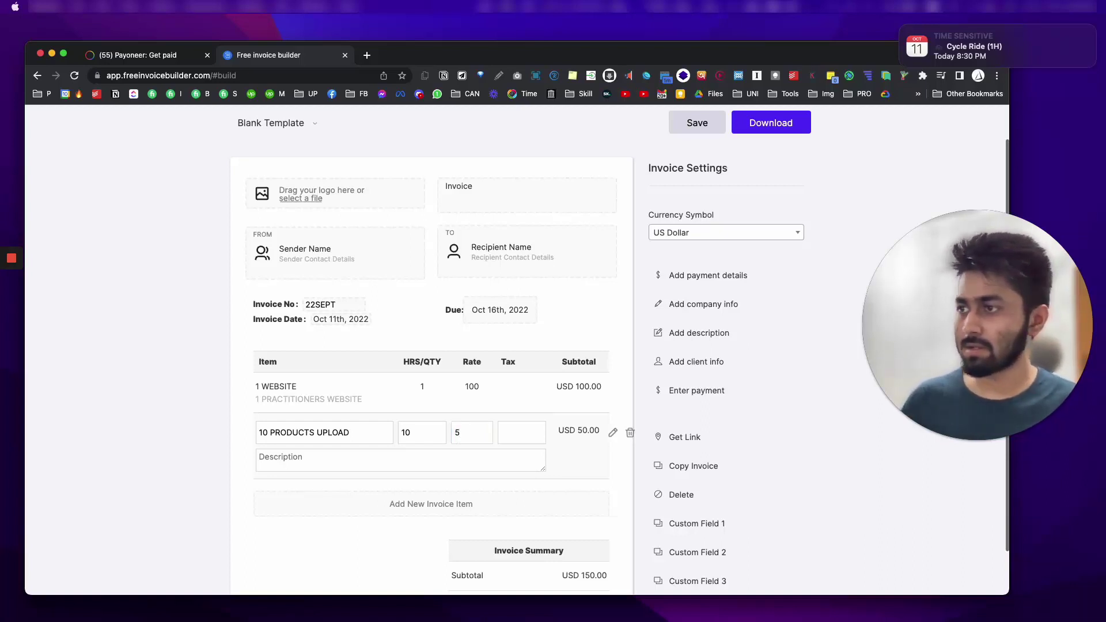
click(312, 462)
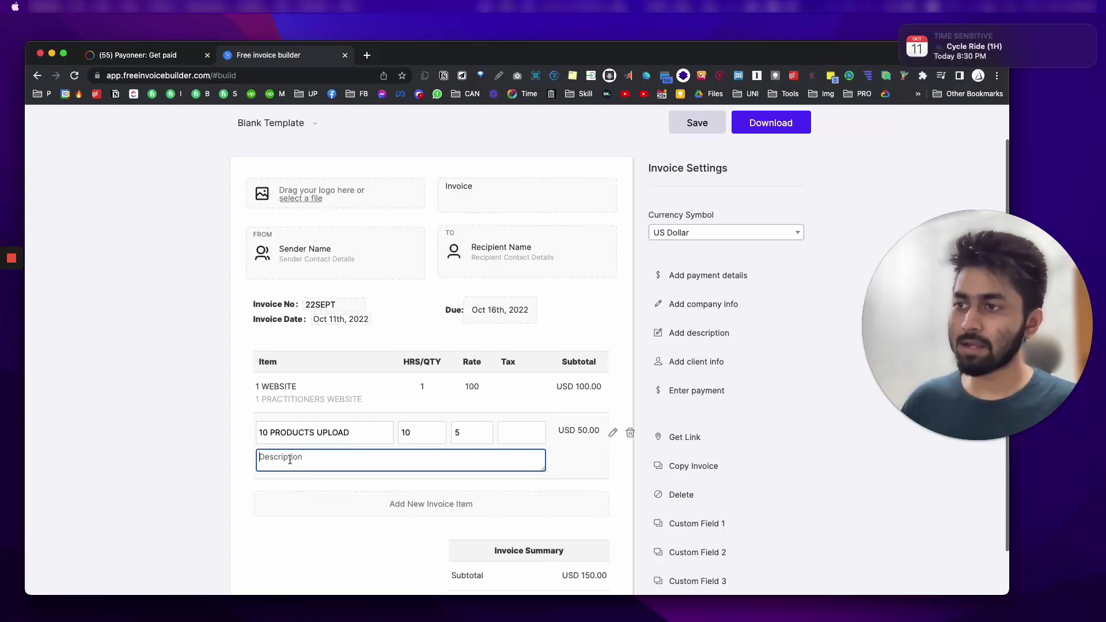
click(564, 470)
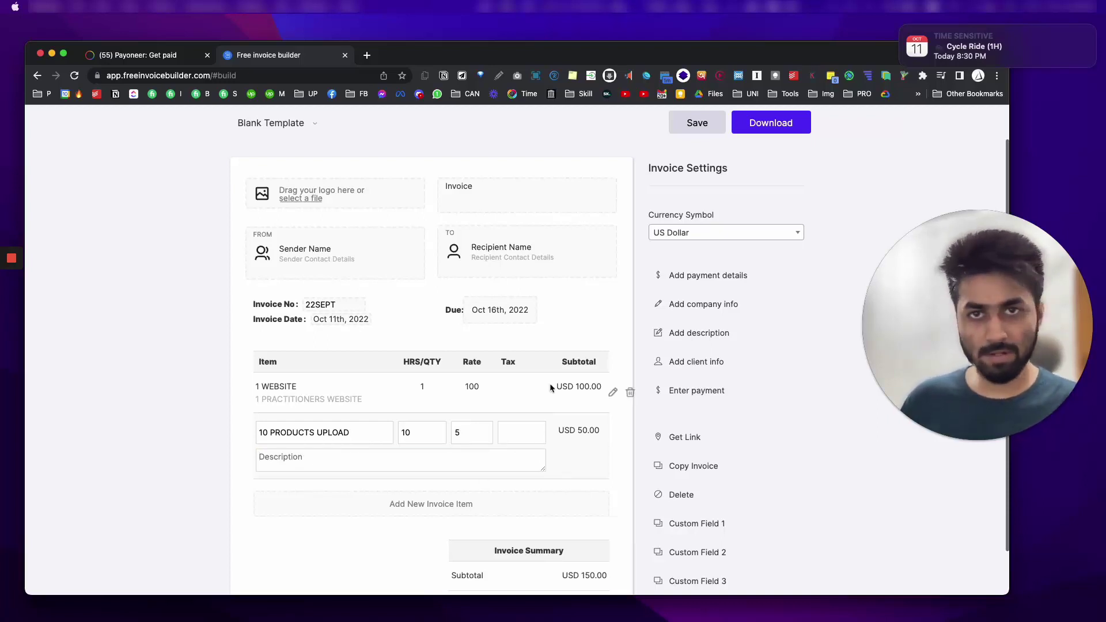
scroll(518, 404, down, 3)
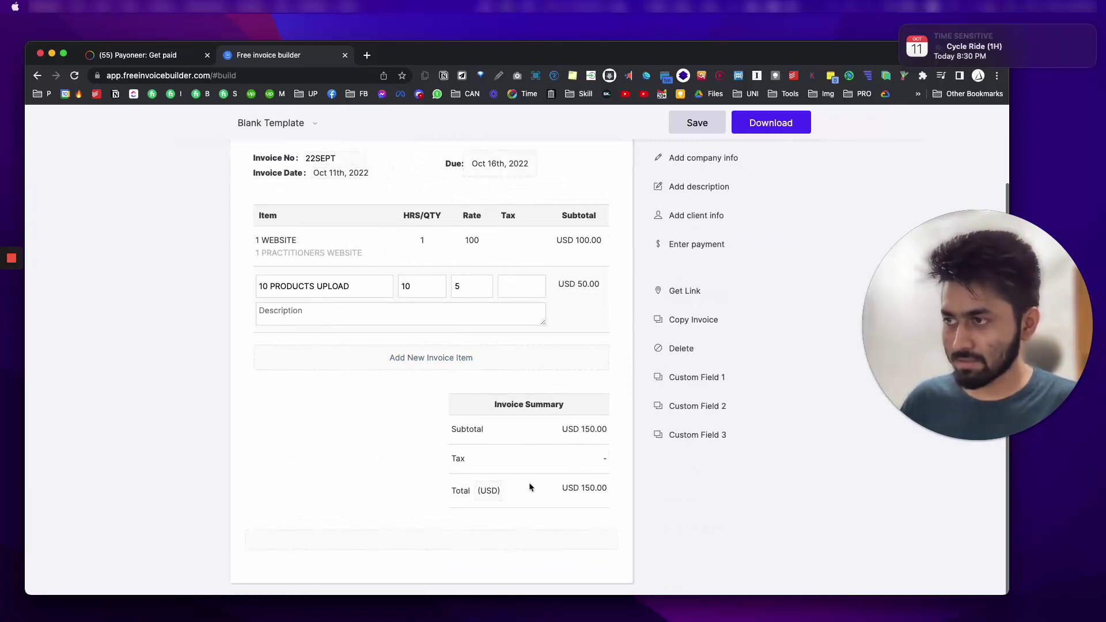
click(458, 462)
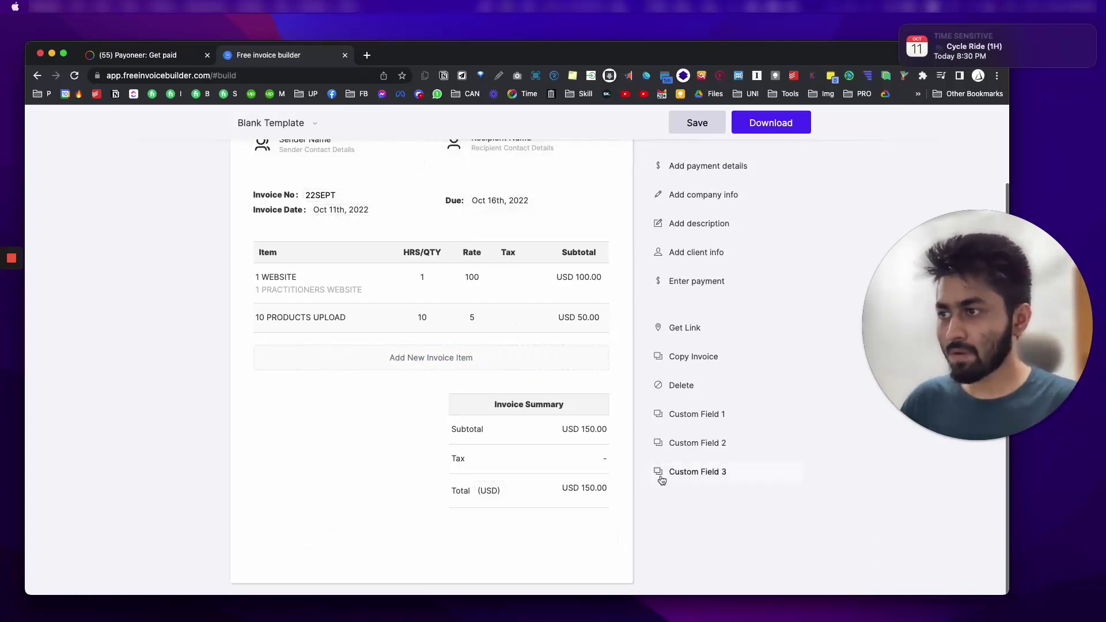
scroll(494, 388, up, 3)
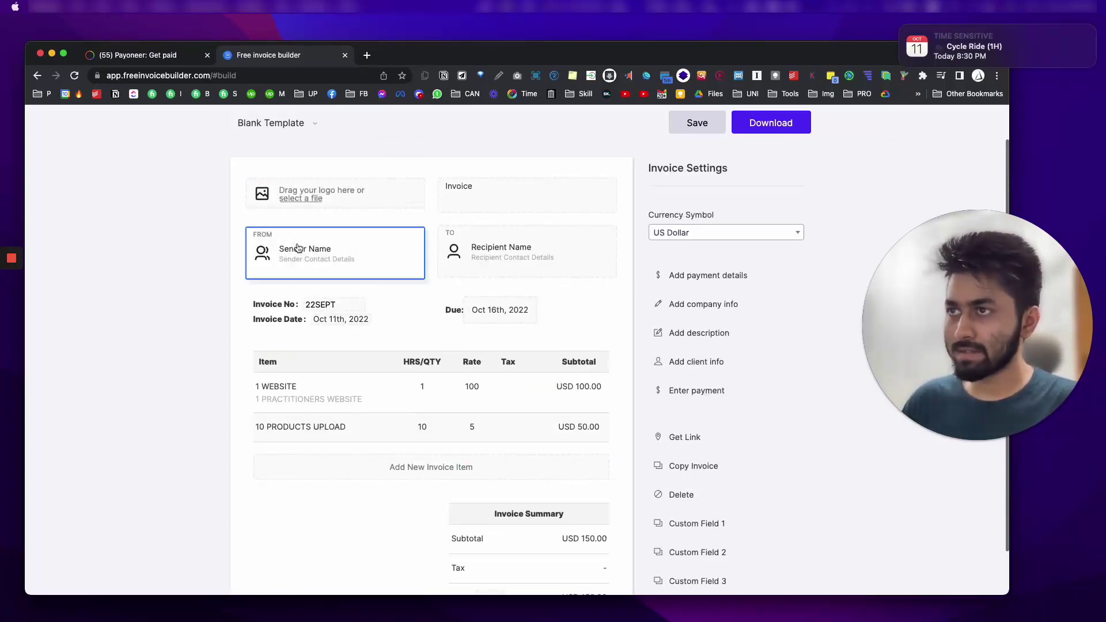
click(295, 247)
click(385, 305)
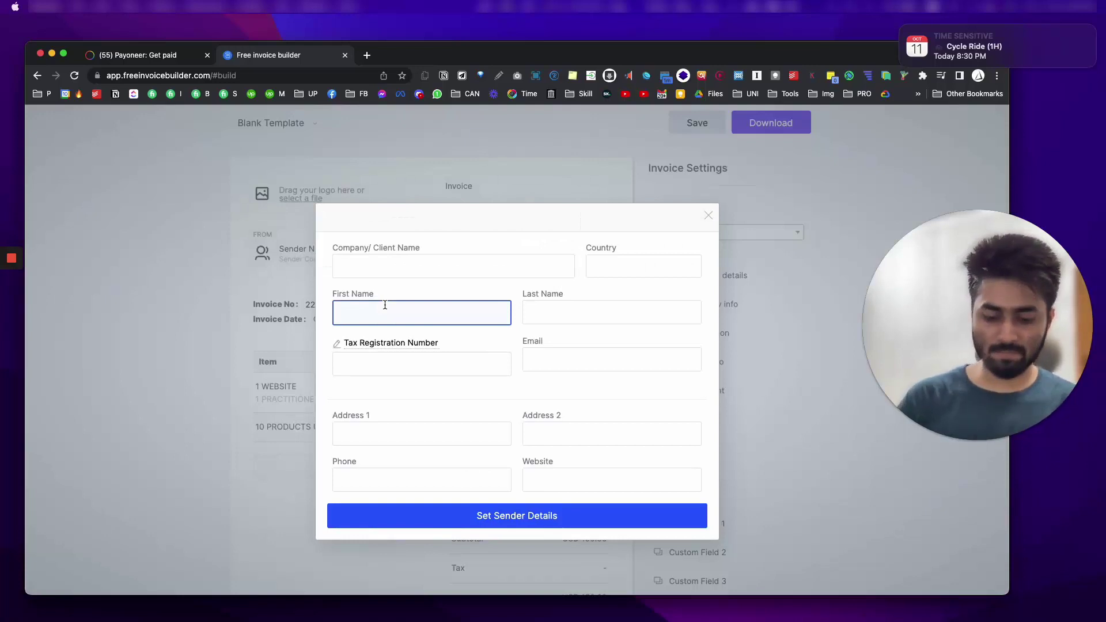
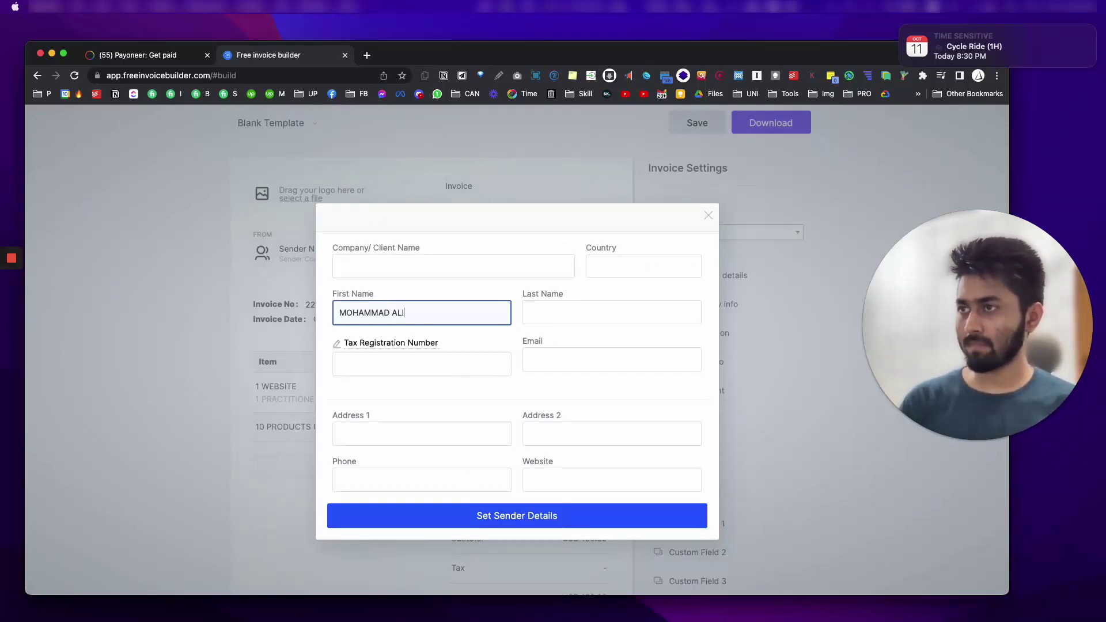
key(Tab)
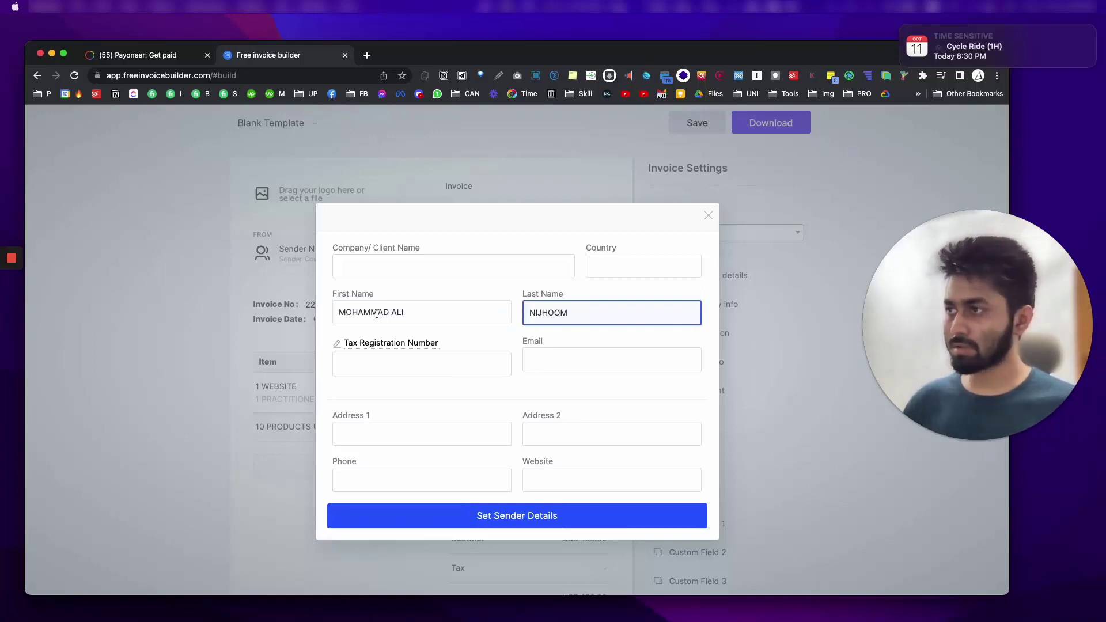
click(643, 266)
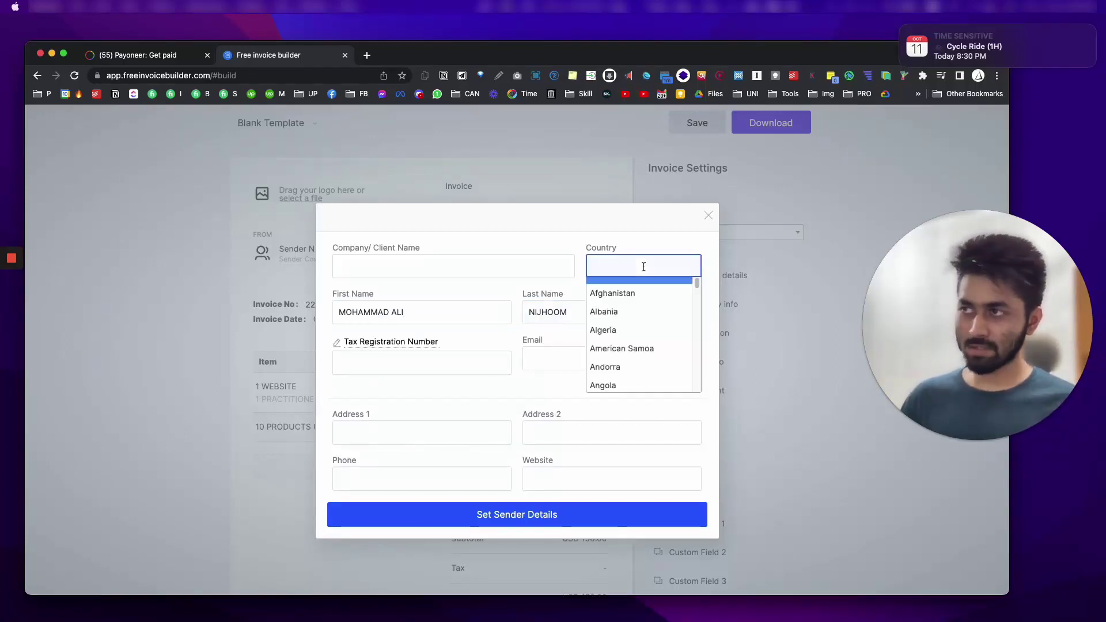
text(bang)
key(Return)
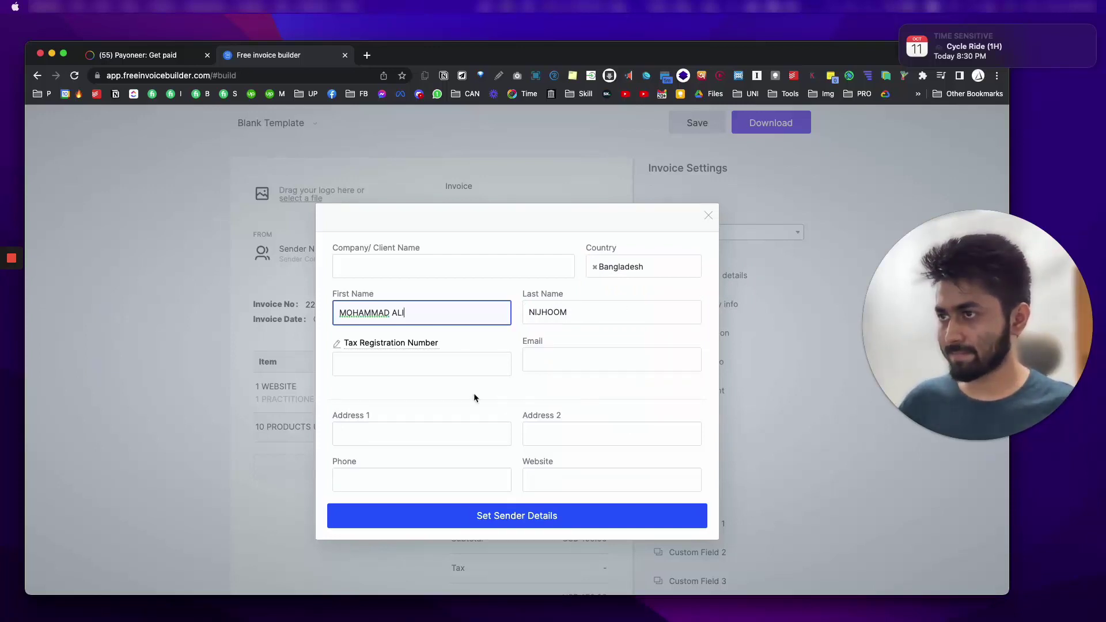
click(599, 521)
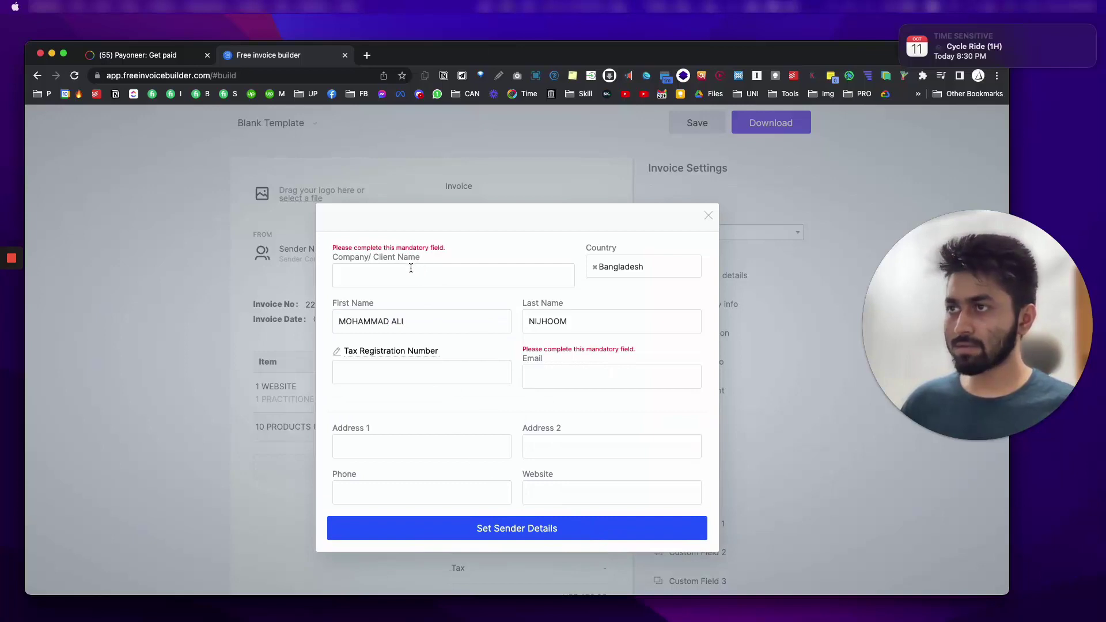
triple_click(411, 325)
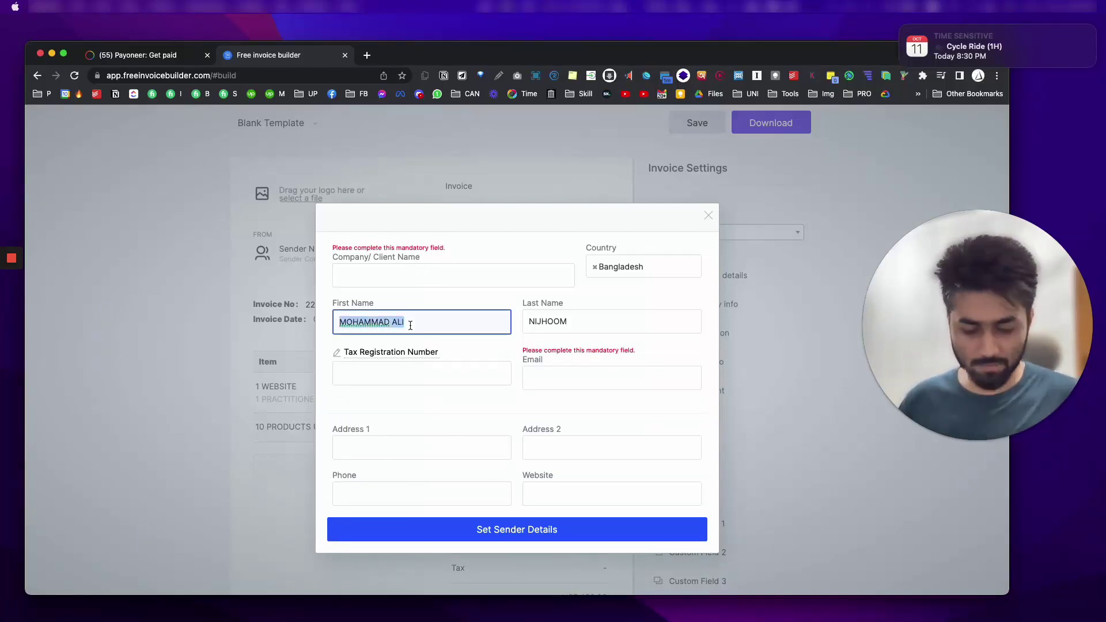
key(super+x)
click(405, 276)
key(super+v)
triple_click(535, 306)
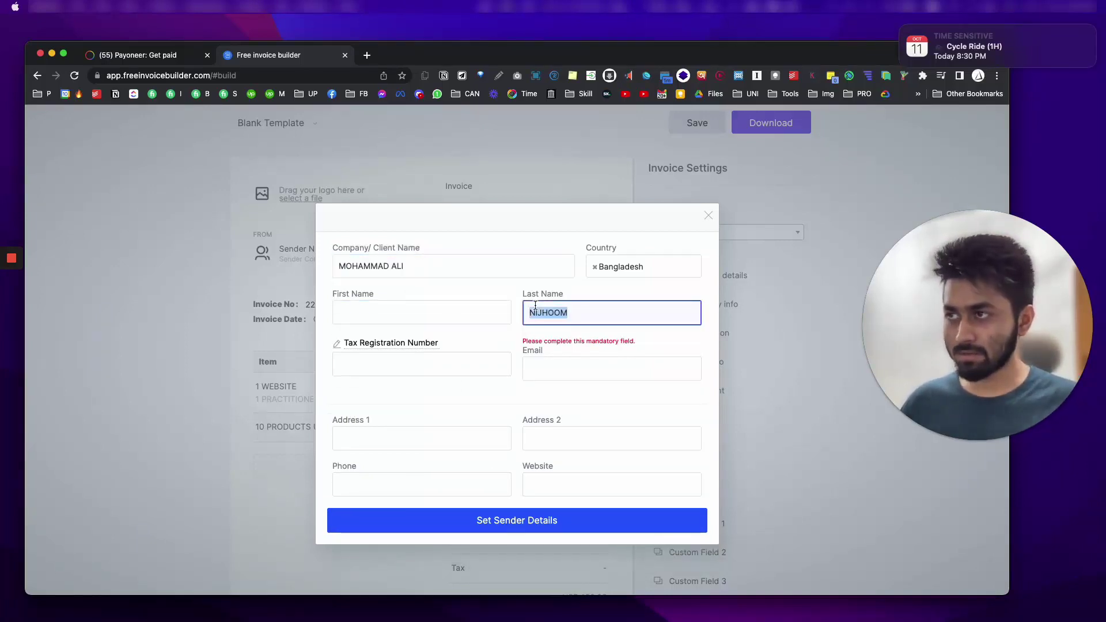
key(super+x)
click(476, 275)
key(super+v)
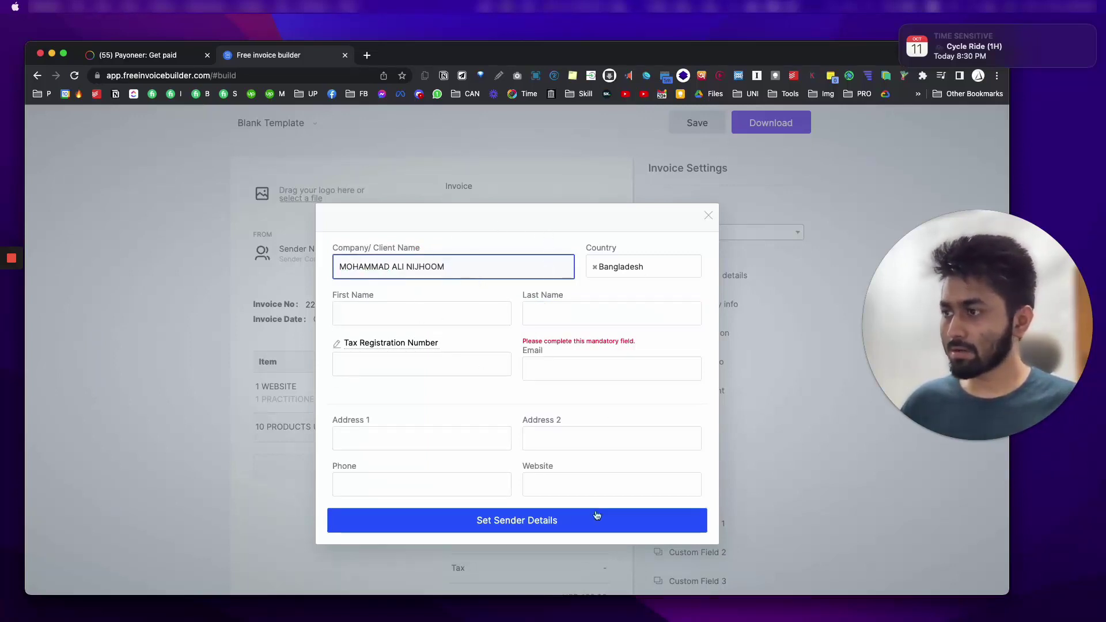
click(705, 216)
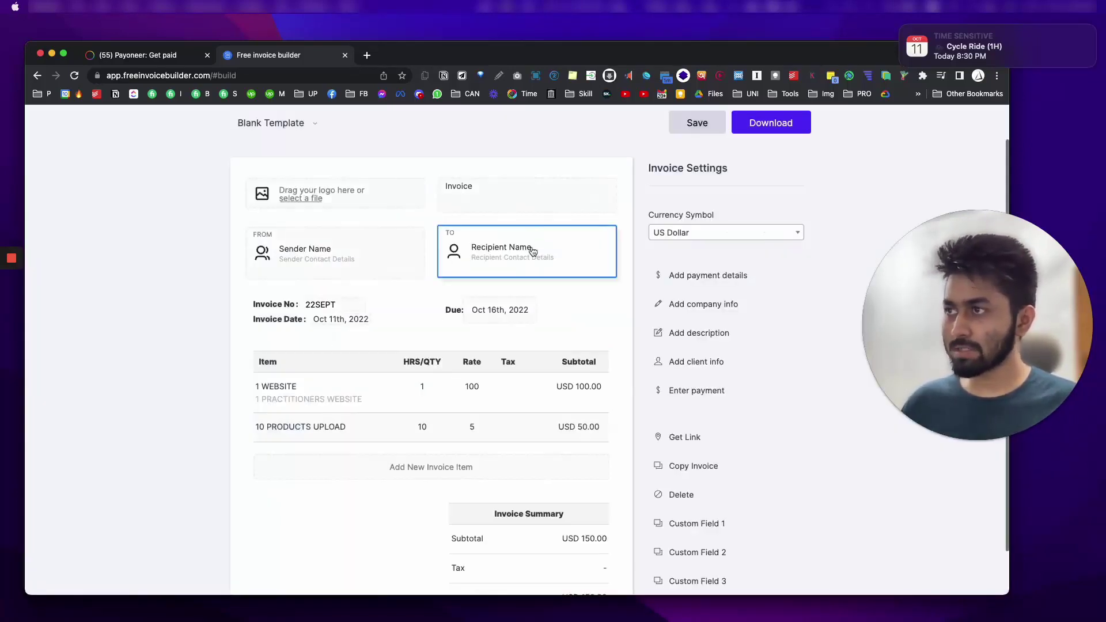
click(533, 257)
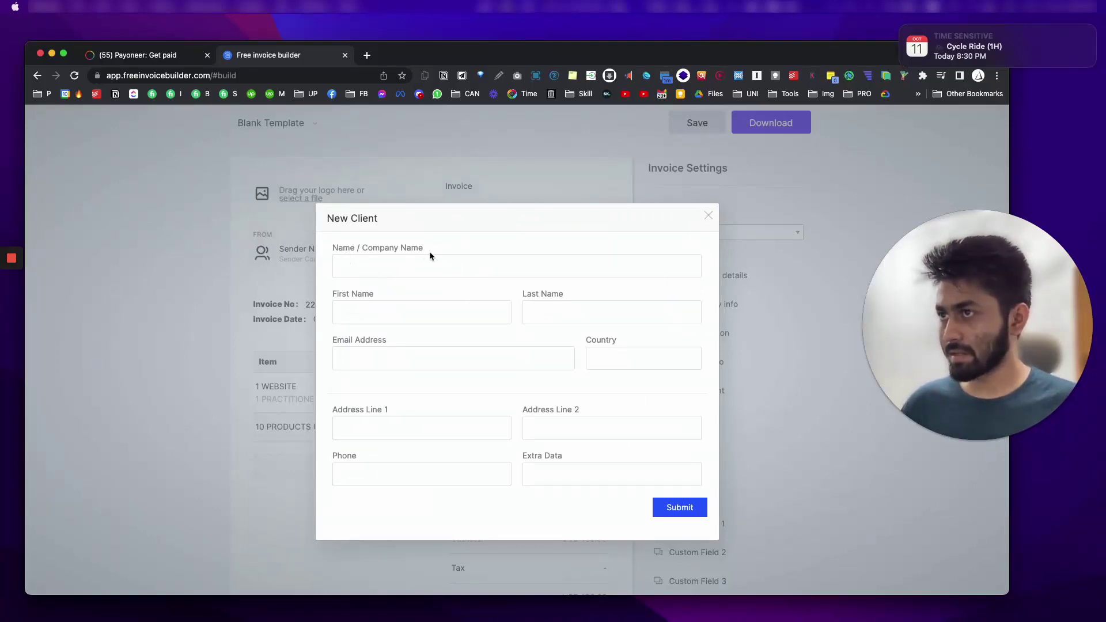
click(708, 215)
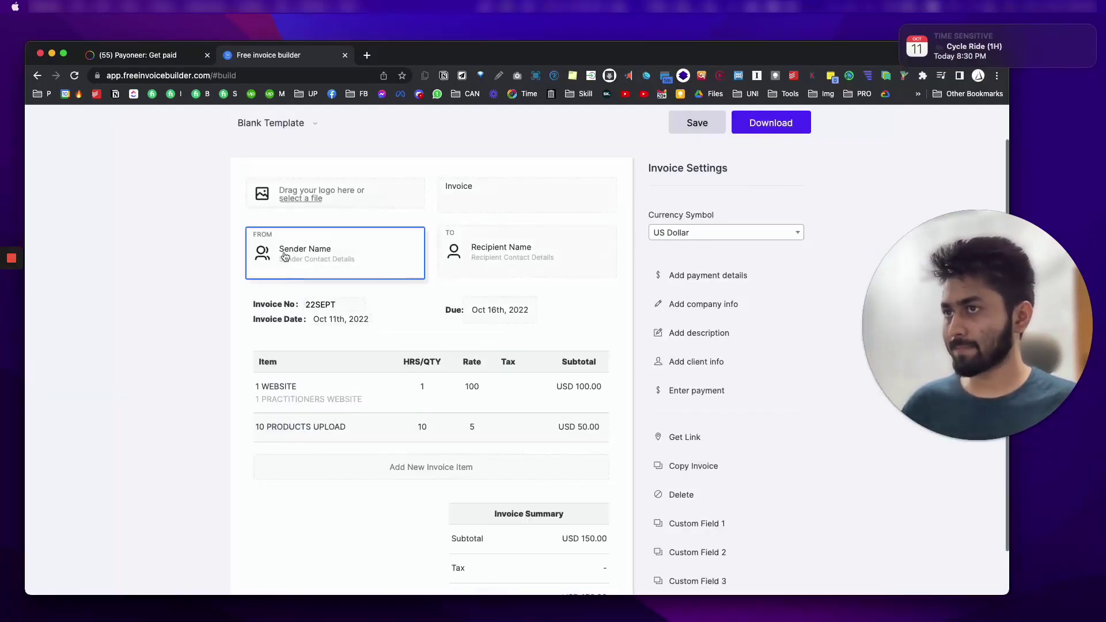
Step: Reopen the sender form and enter the sender's full name as the company name
click(383, 251)
click(382, 265)
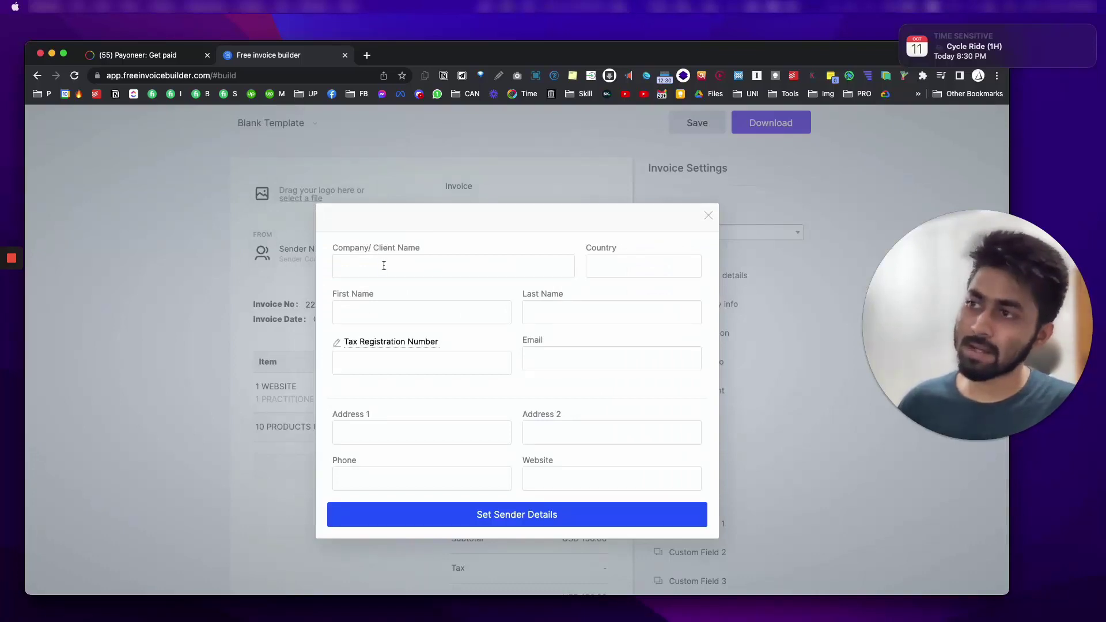
text(NIJHOOM)
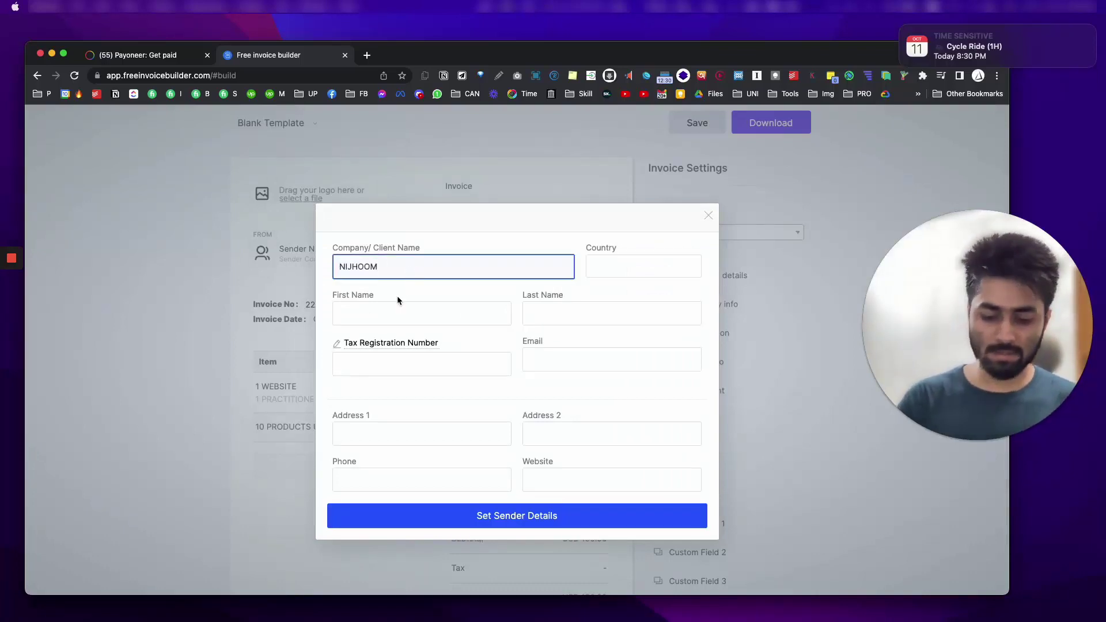
key(super+a)
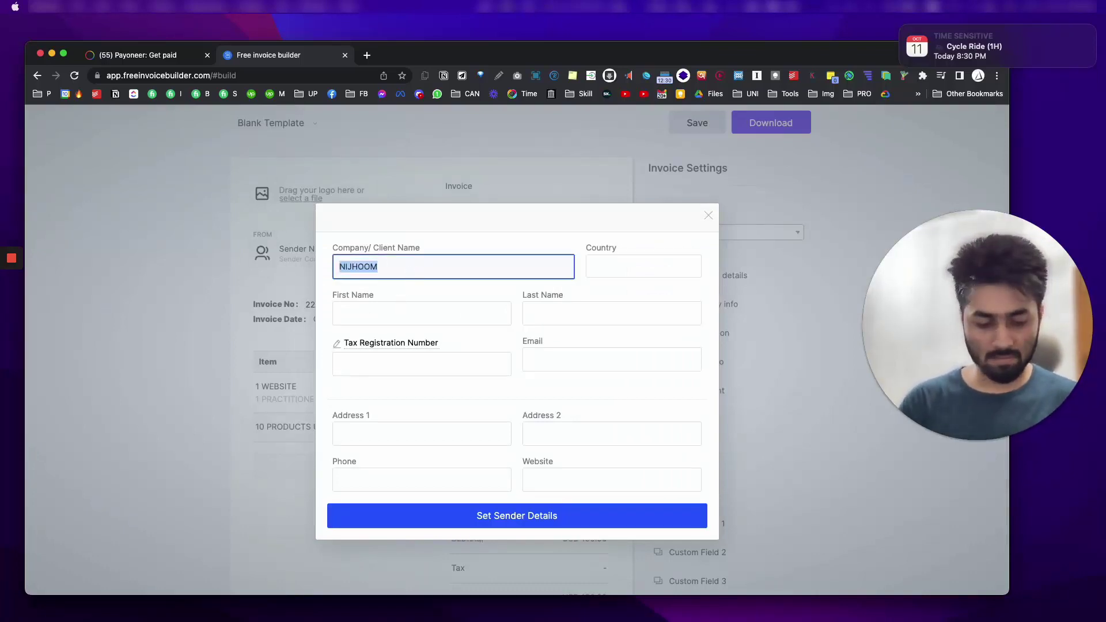
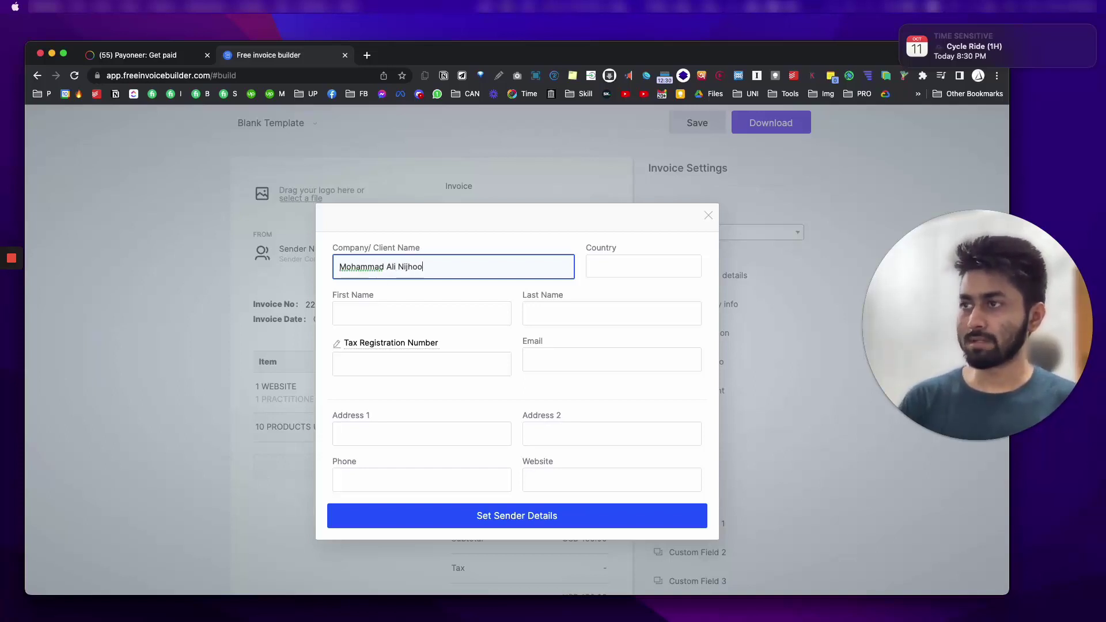
key(Tab)
Step: Set the sender's country to Bangladesh and enter the sender's e-mail address
text(ban)
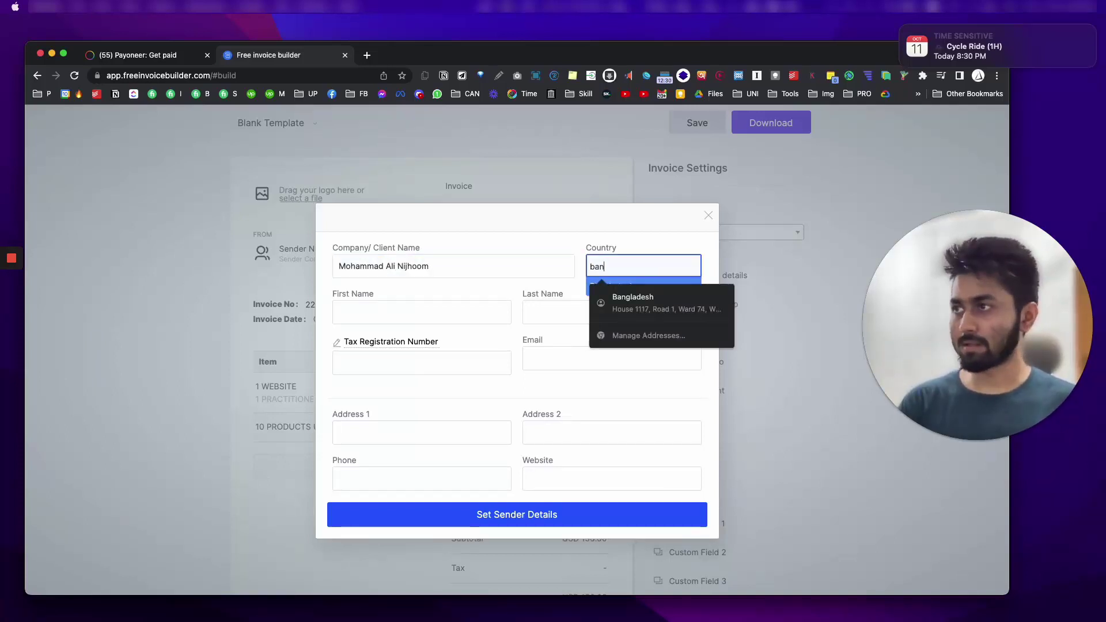
key(Tab)
key(Tab)
key(Tab)
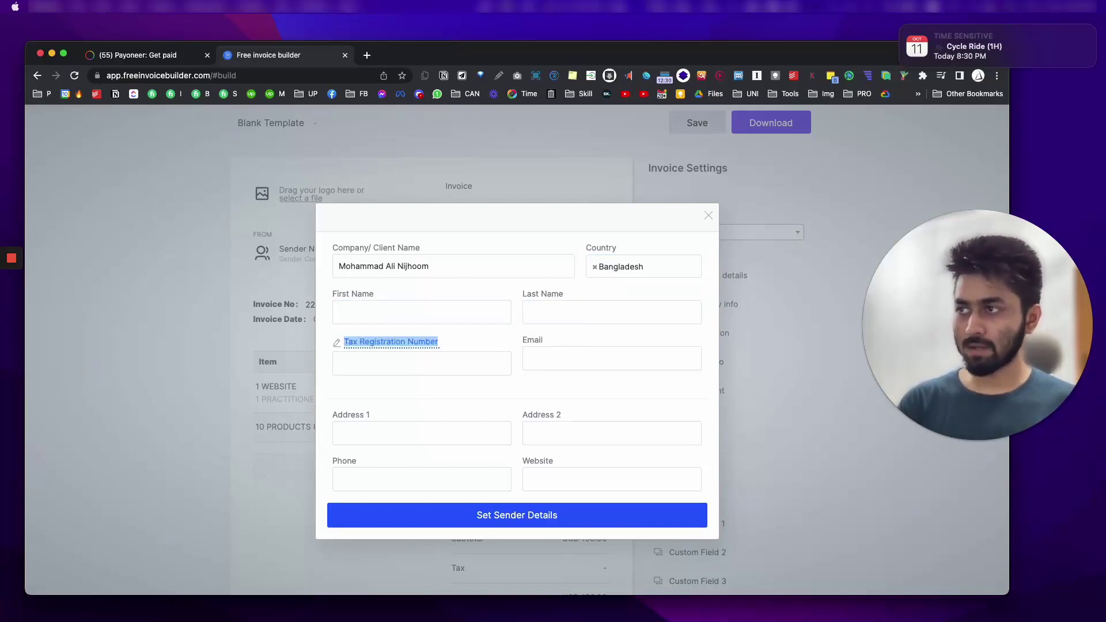
key(Tab)
key(Tab)
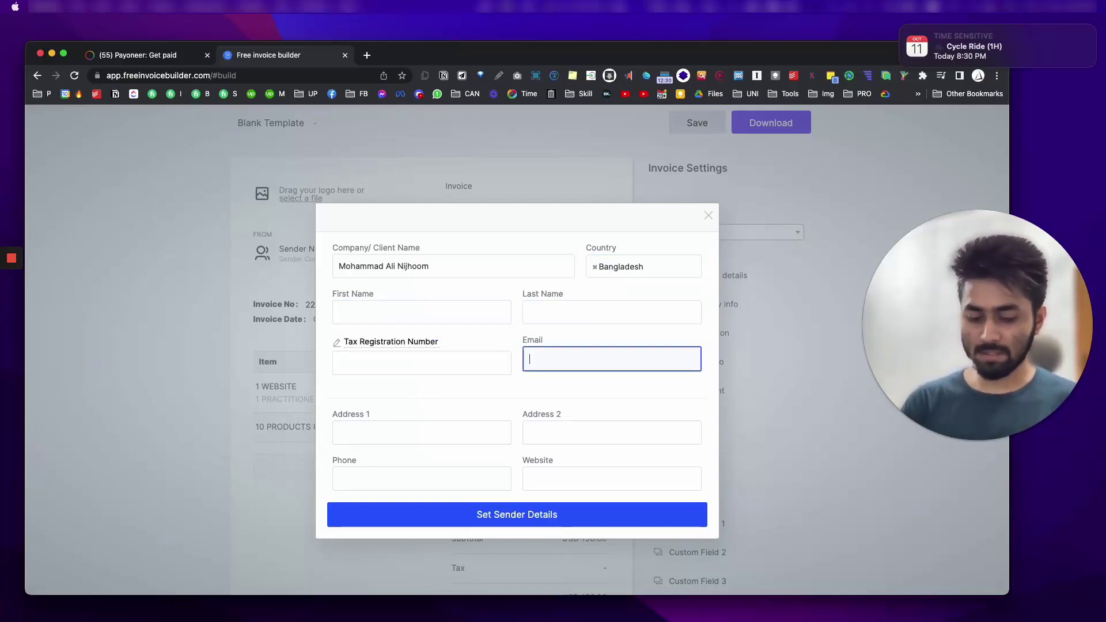
key(super+a)
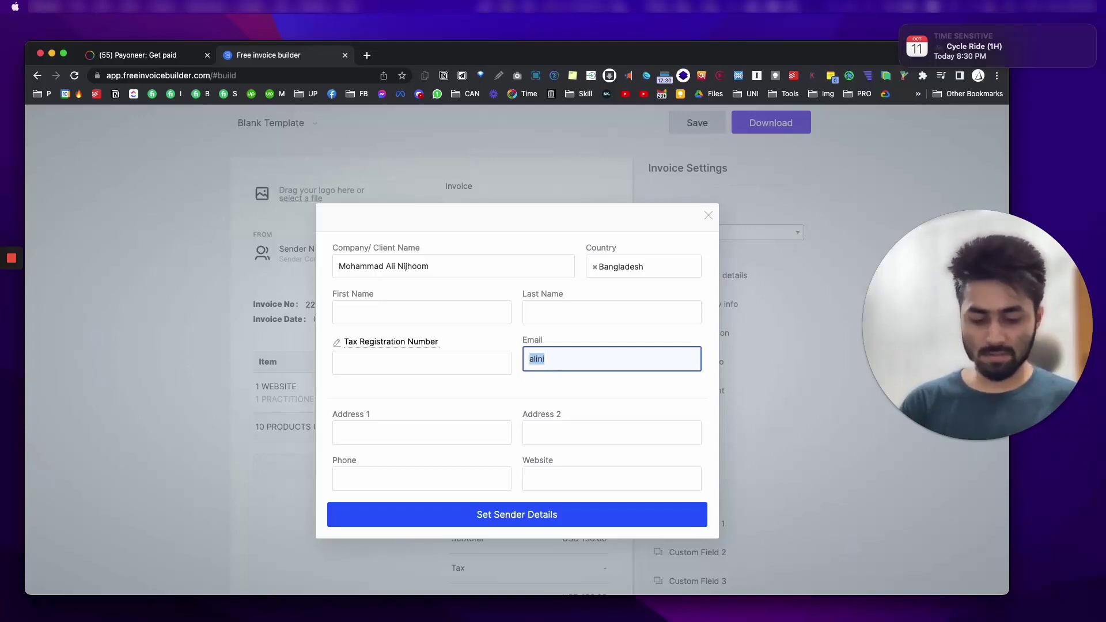
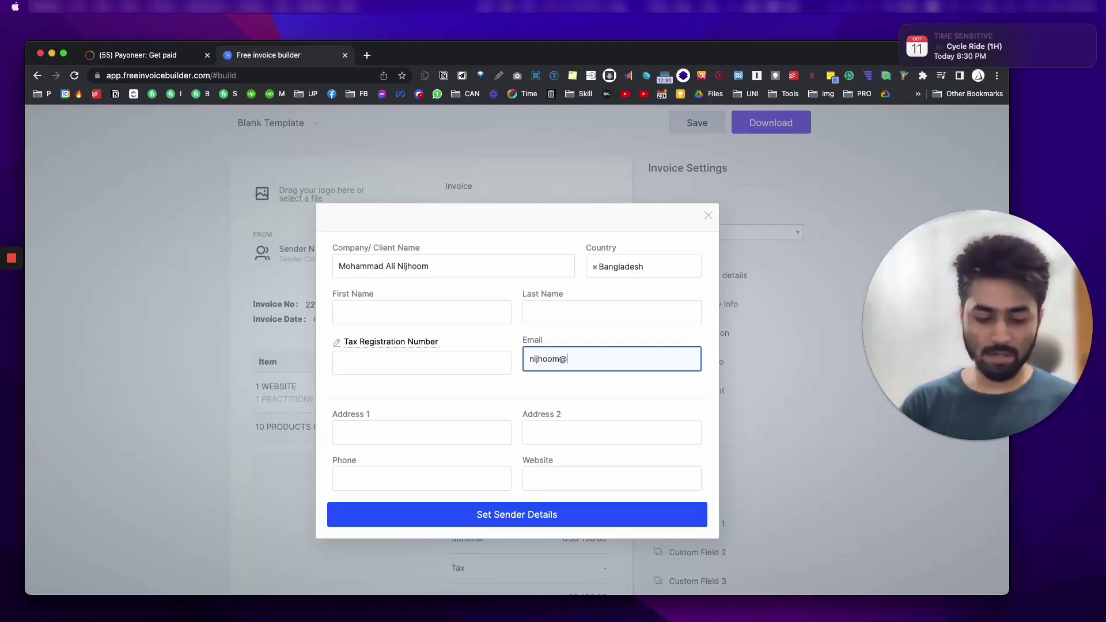
key(Tab)
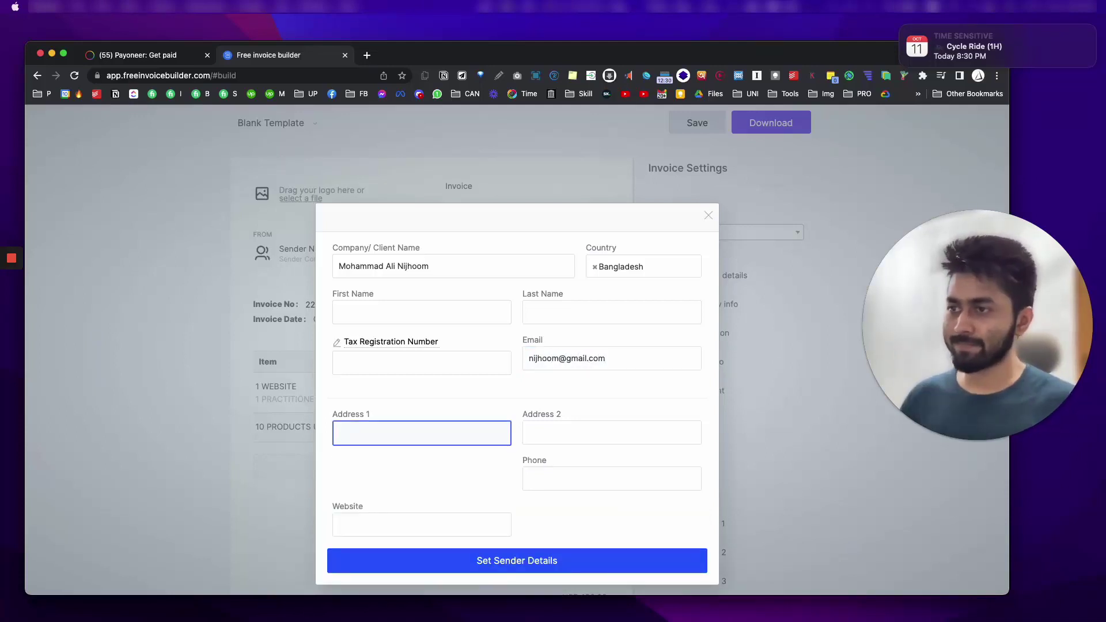
key(Tab)
key(Tab)
click(501, 524)
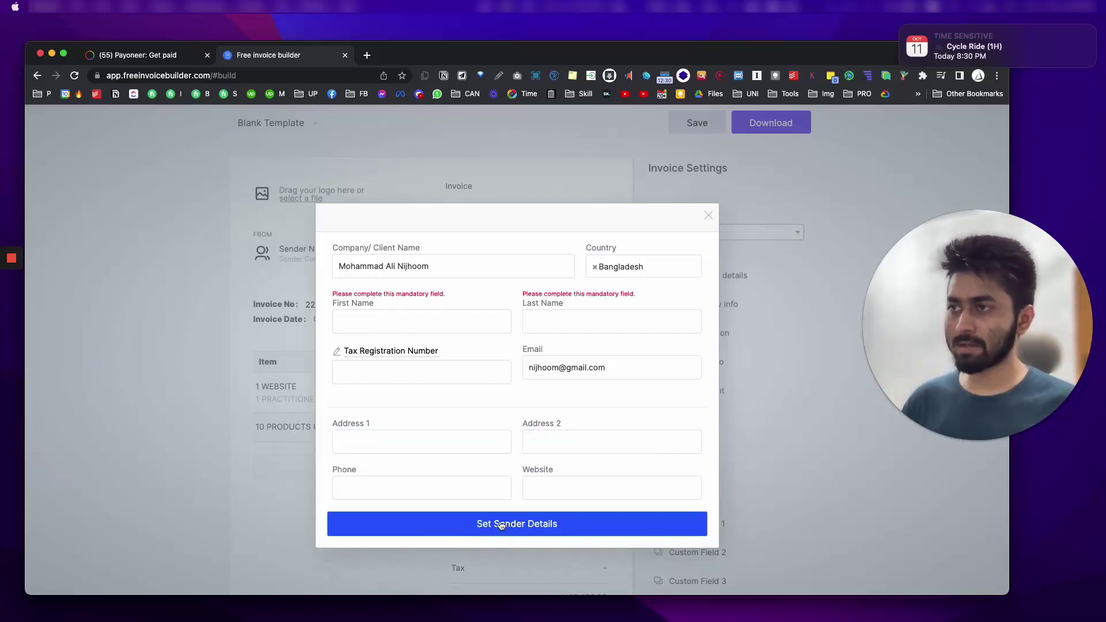
Step: Copy the sender's full name into both the First Name and Last Name fields
click(399, 325)
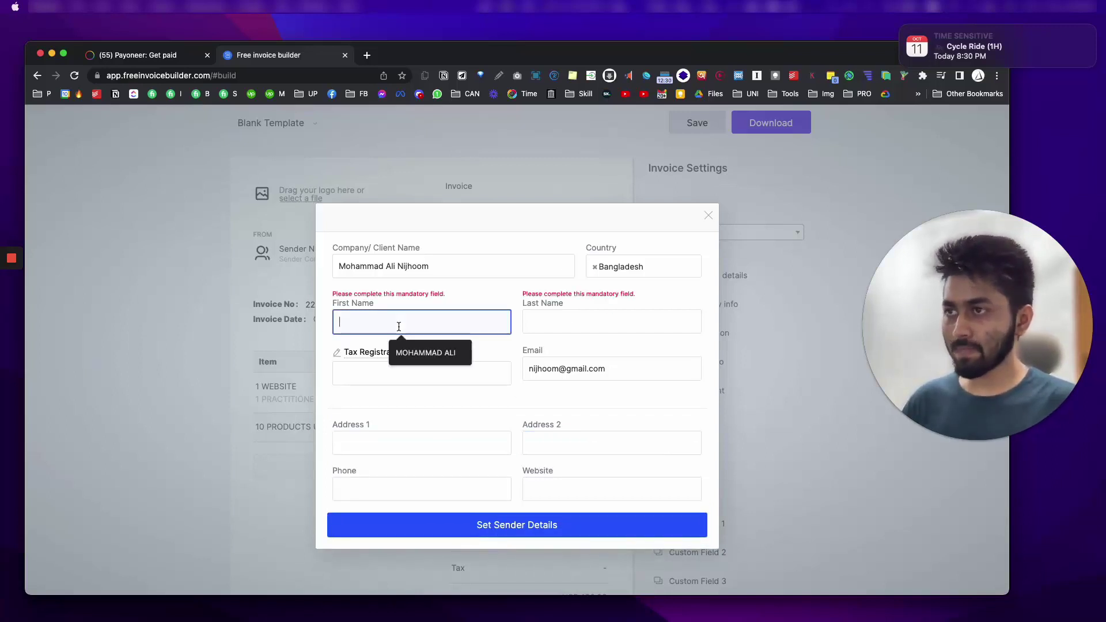
triple_click(378, 271)
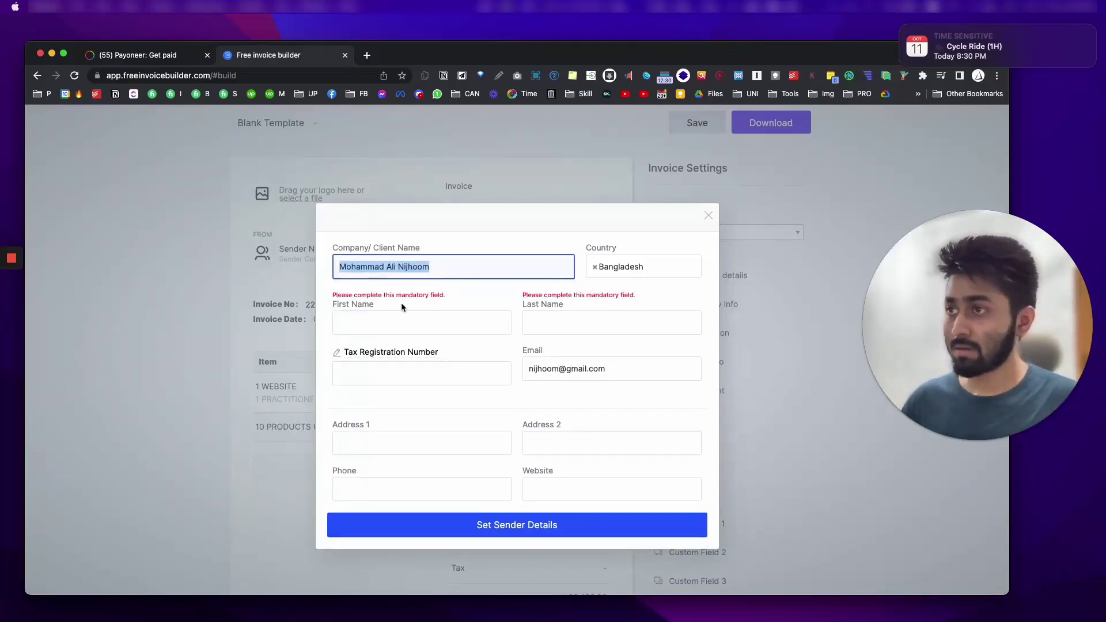
key(cmd+c)
click(351, 322)
key(cmd+v)
click(549, 317)
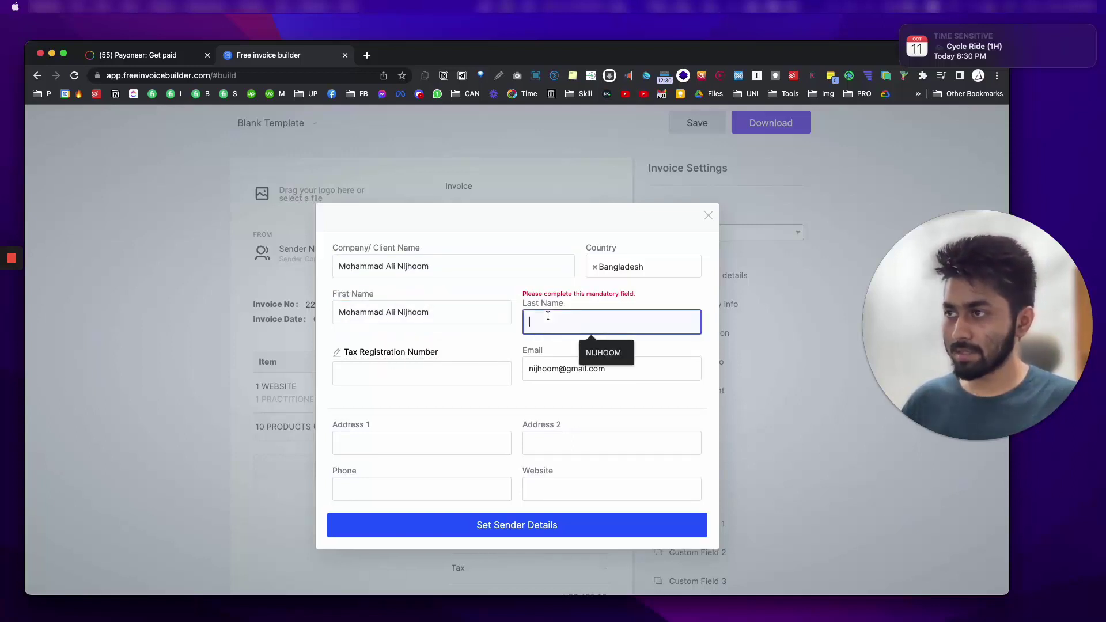
key(super+v)
Step: Trim Last Name to the surname and First Name to the given names, then set sender details
drag(530, 305, 588, 314)
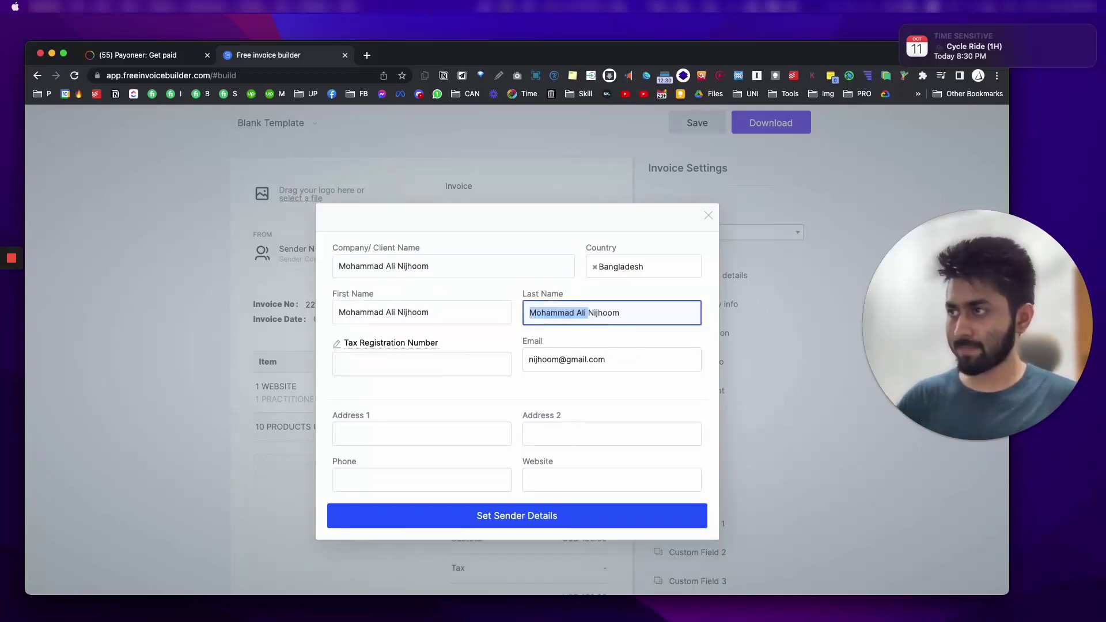
key(BackSpace)
triple_click(434, 309)
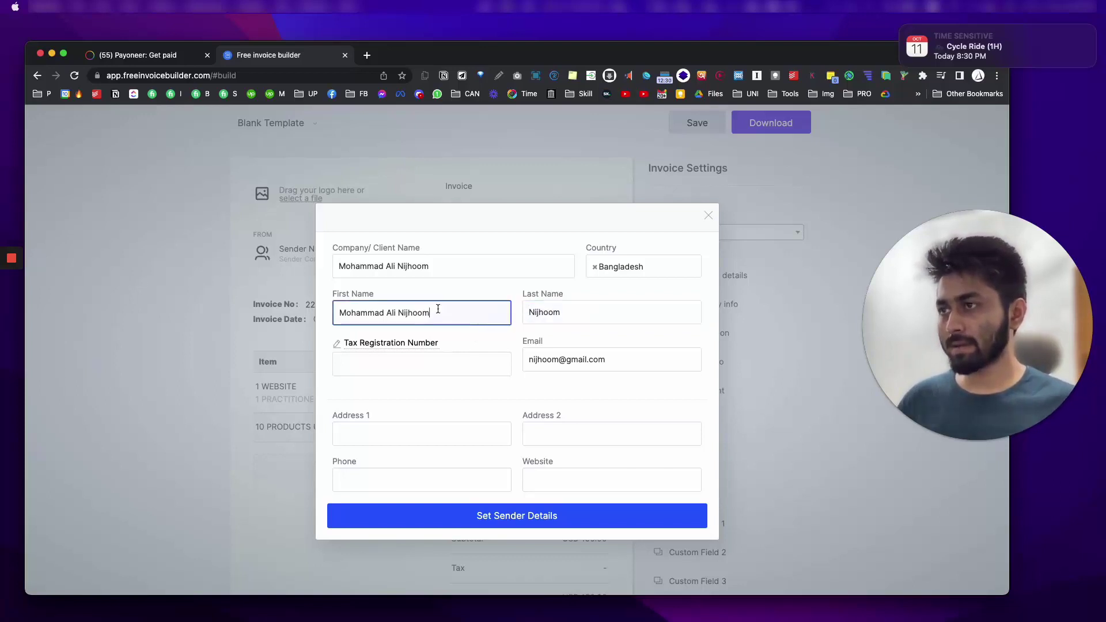
click(434, 310)
drag(432, 311, 397, 312)
key(BackSpace)
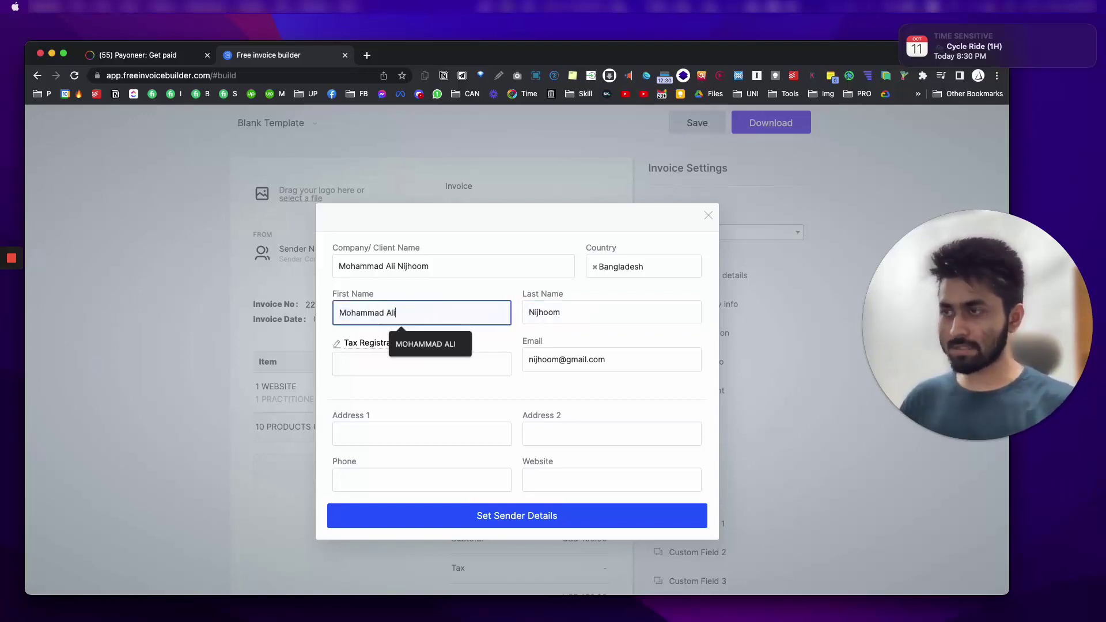
click(554, 516)
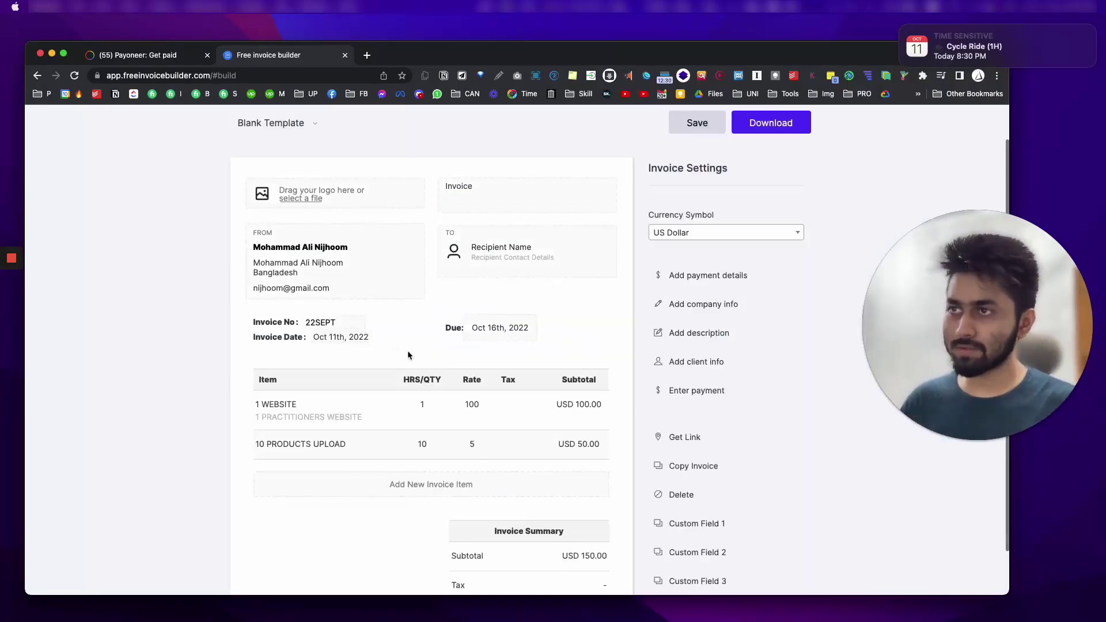
Step: Skip the recipient form and save the invoice PDF via 'Download without an account'
click(502, 249)
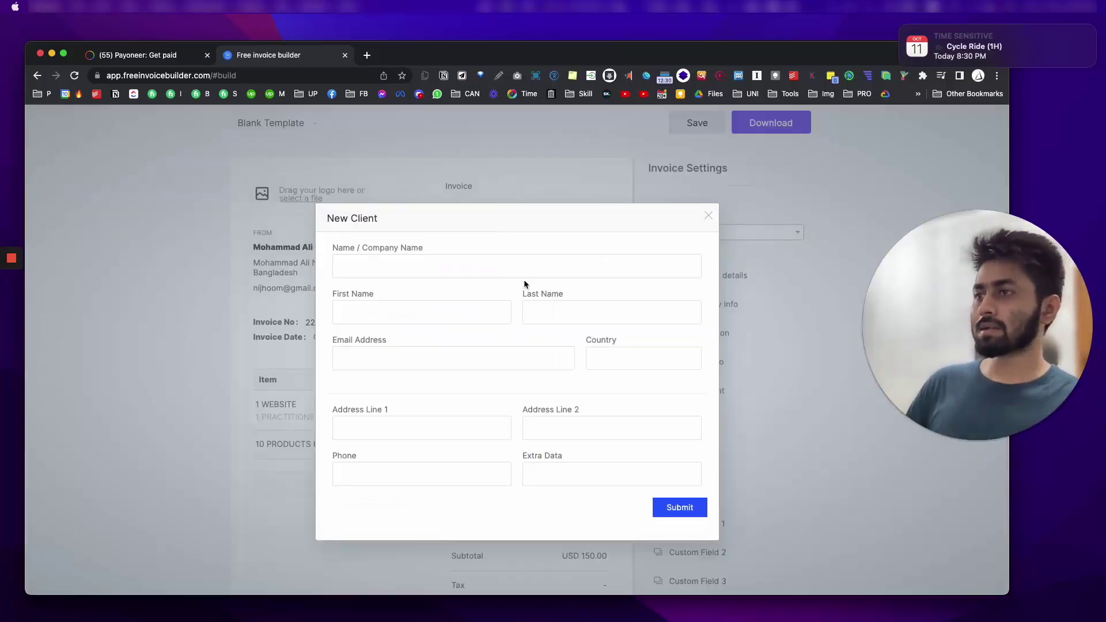
click(713, 217)
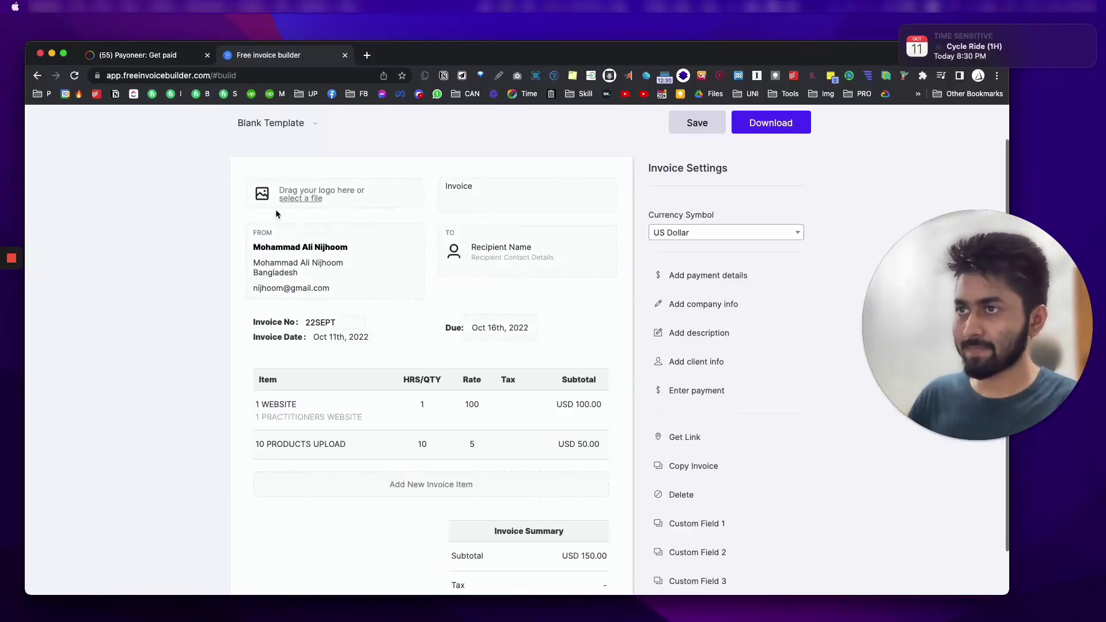
scroll(375, 329, down, 3)
scroll(523, 482, up, 3)
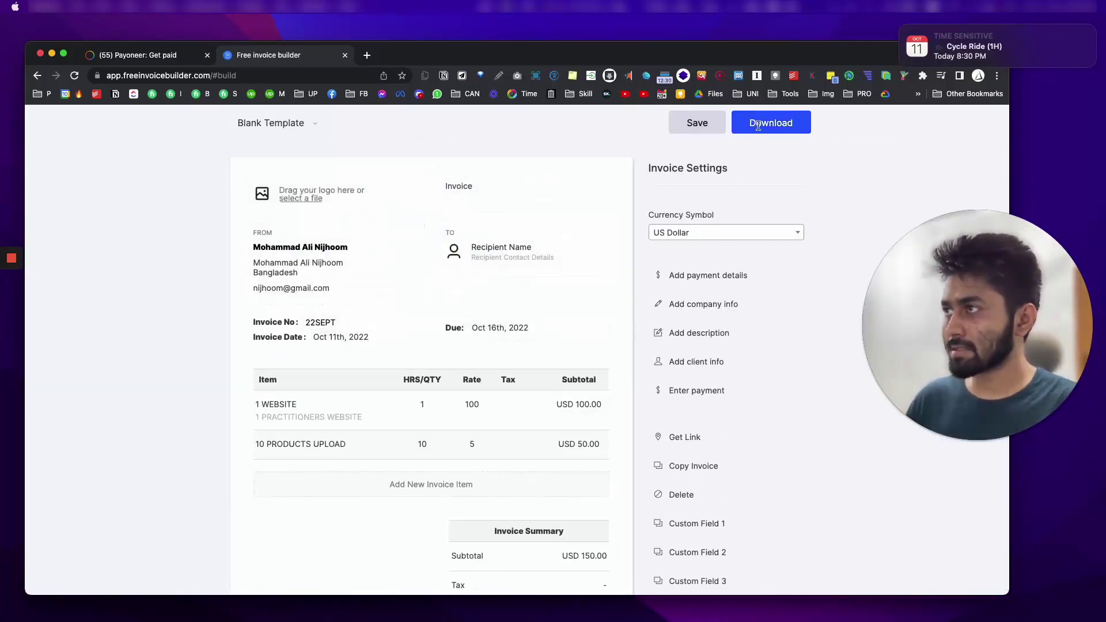
click(755, 122)
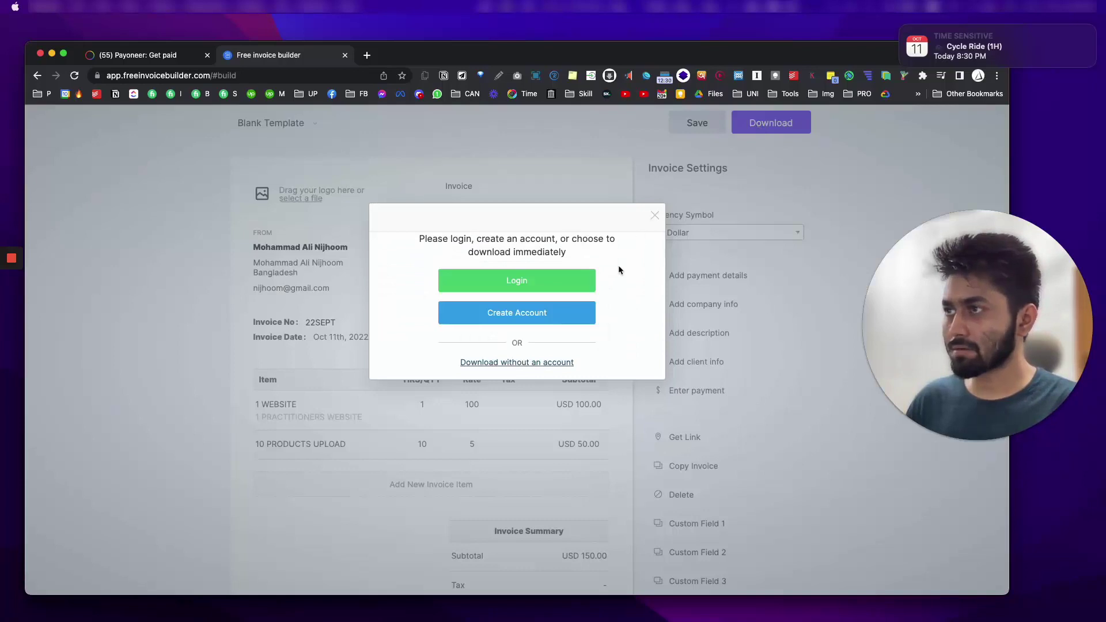
click(519, 363)
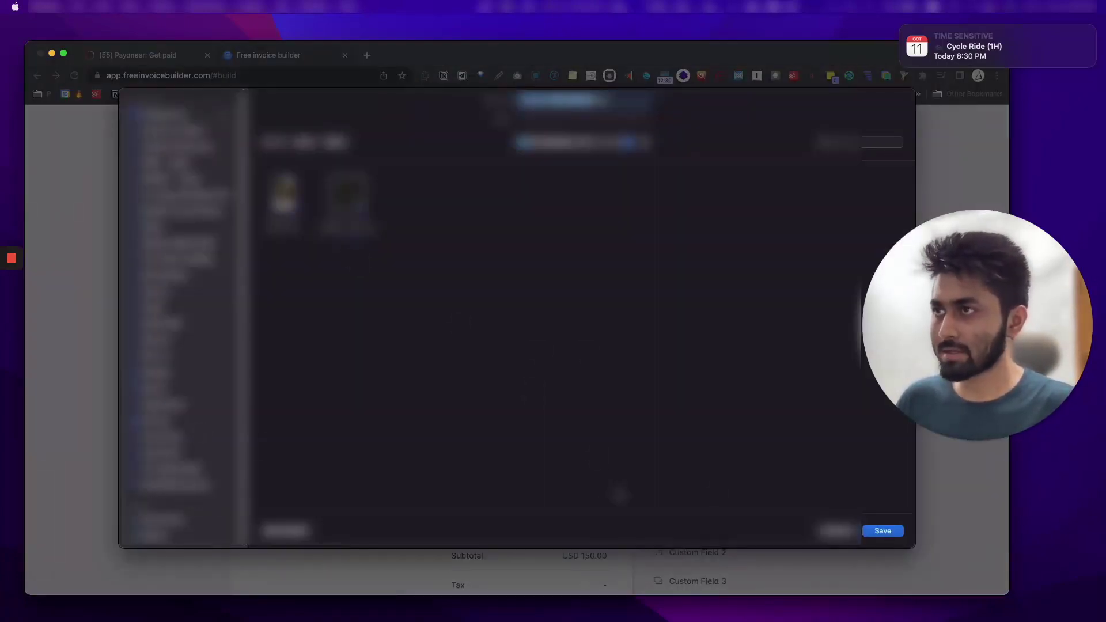
click(884, 531)
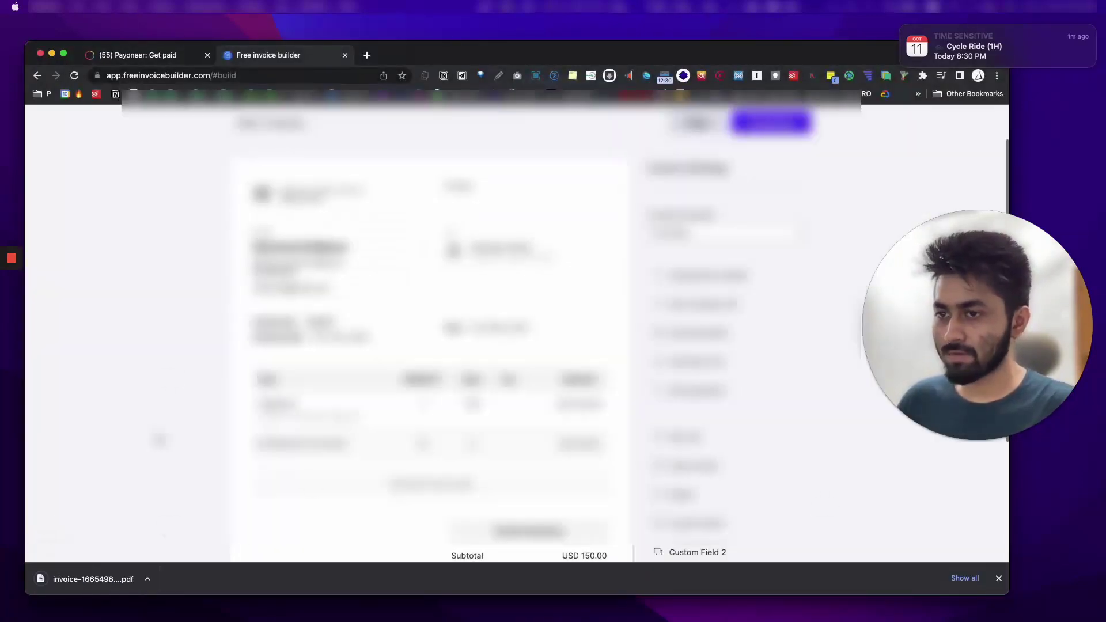
Step: In Payoneer, attach a file and paste the payment description as its file description
click(126, 61)
click(475, 464)
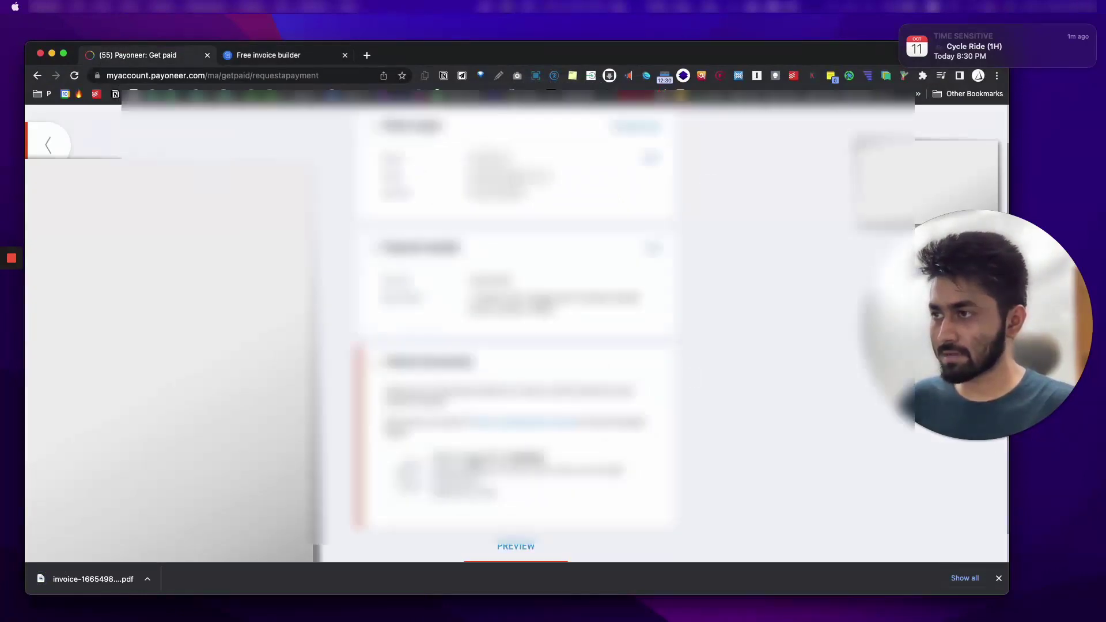
key(Return)
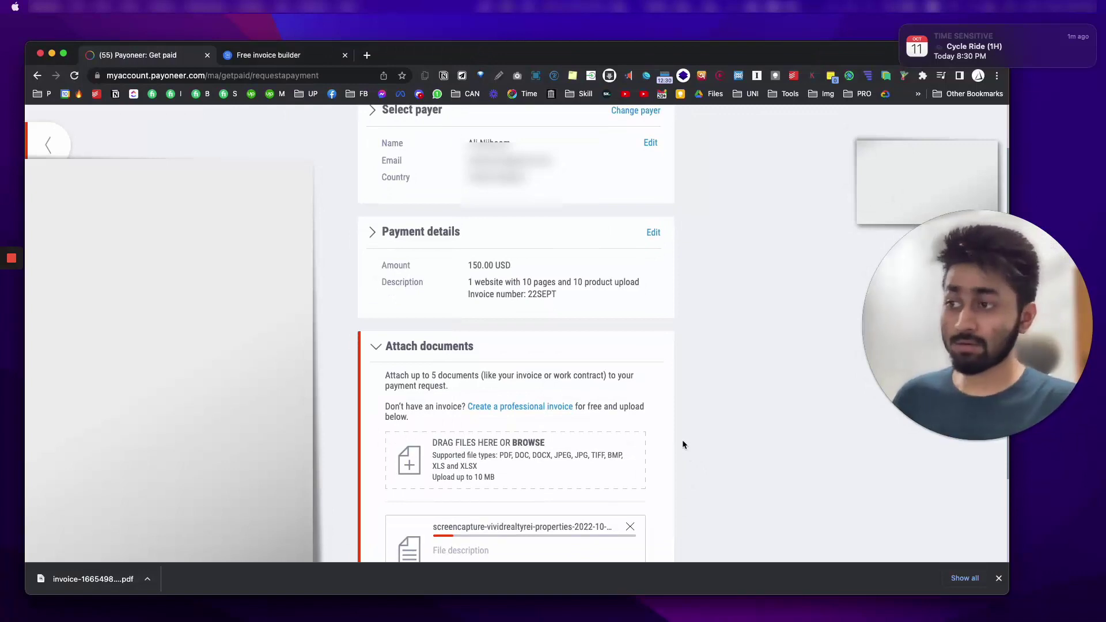
scroll(683, 442, down, 3)
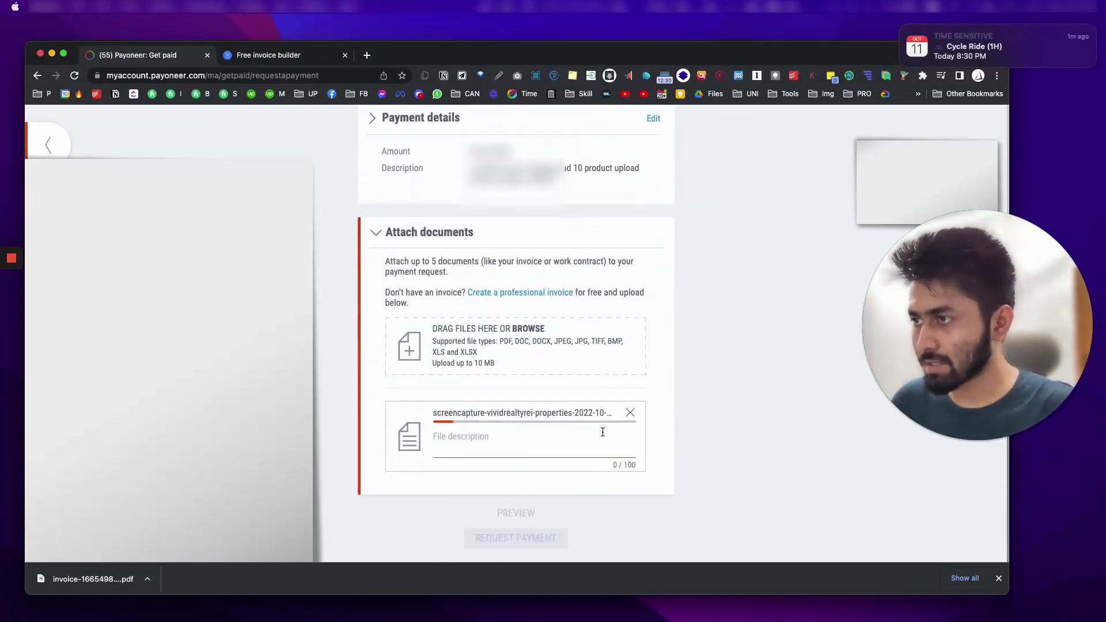
click(543, 442)
scroll(543, 442, up, 5)
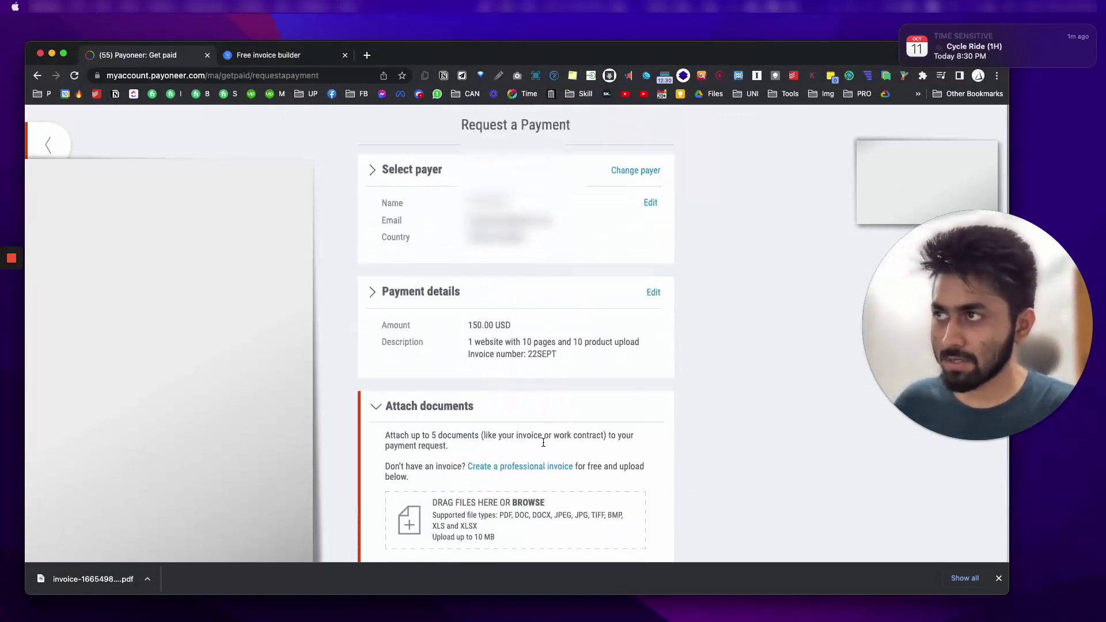
triple_click(502, 342)
key(super+c)
scroll(527, 368, down, 5)
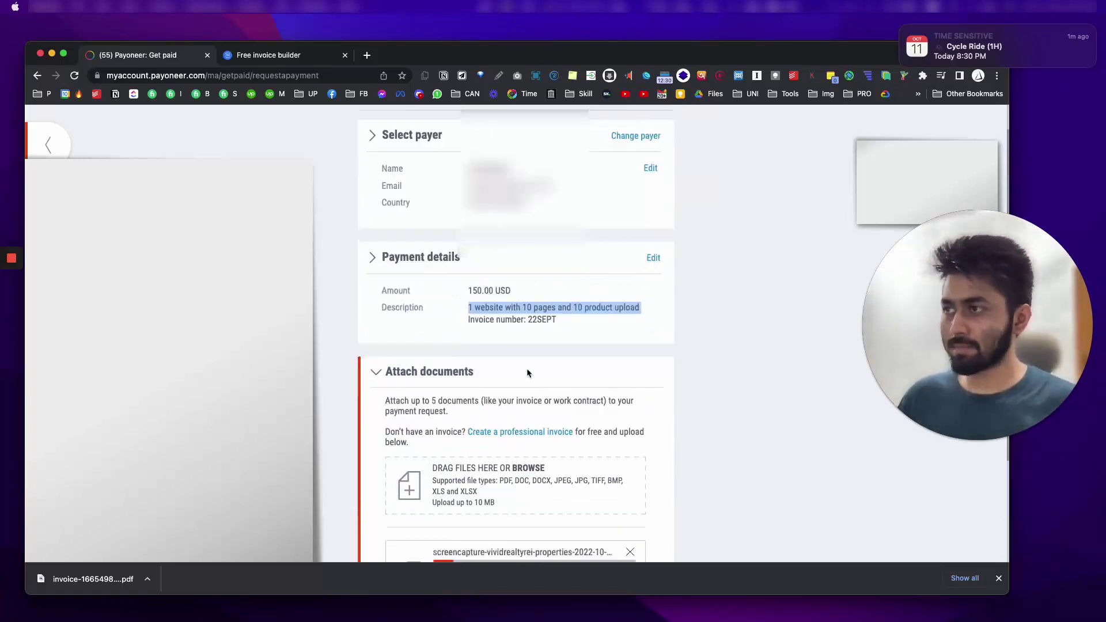
click(512, 436)
key(super+v)
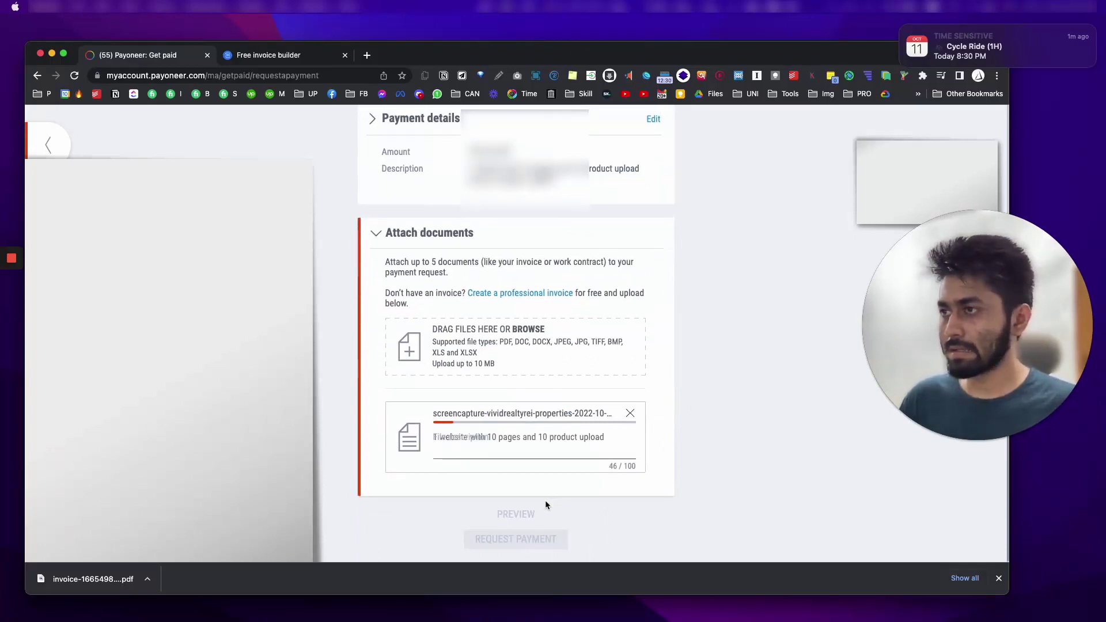
Step: Remove the attached screen-capture file from the request
scroll(458, 314, up, 3)
scroll(484, 439, down, 3)
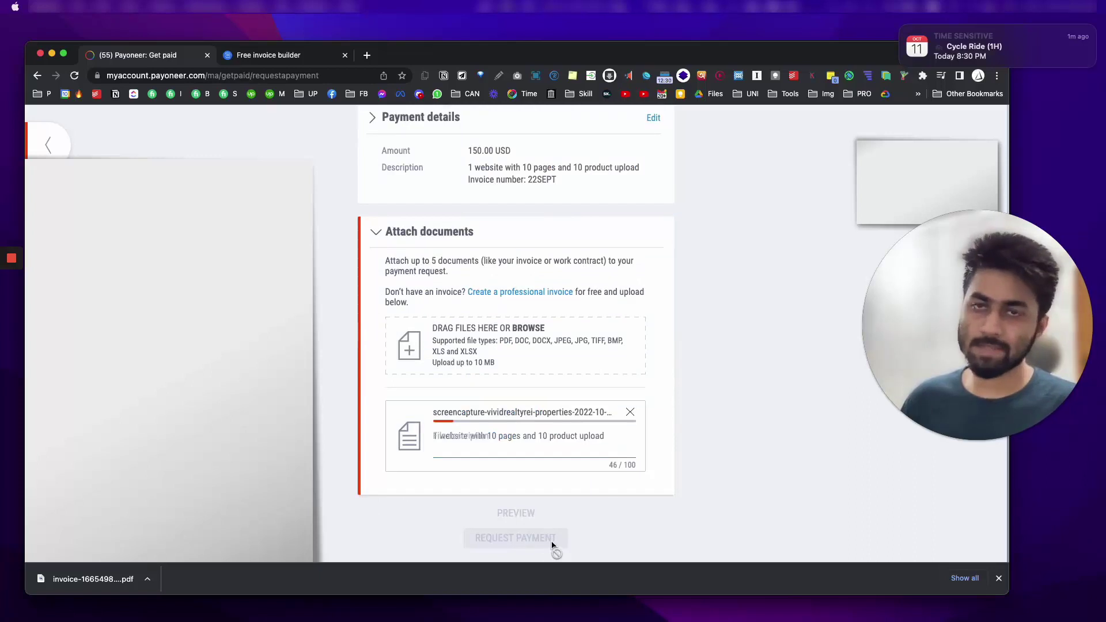
click(631, 411)
click(482, 381)
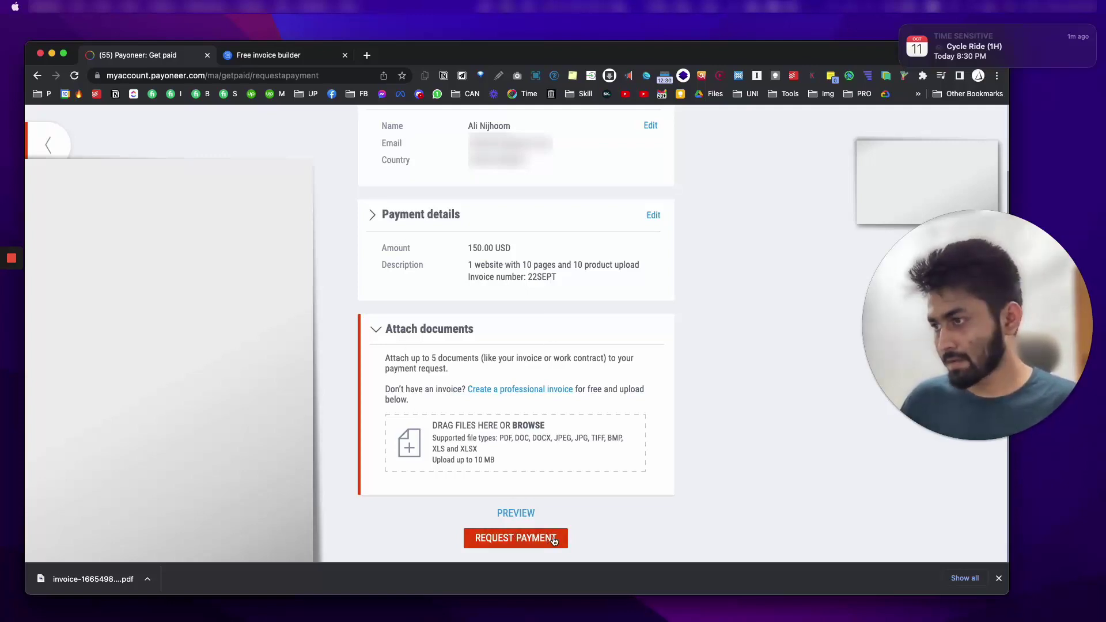
Step: Send the request with REQUEST PAYMENT, copy the direct payer link, and review the confirmation
click(553, 538)
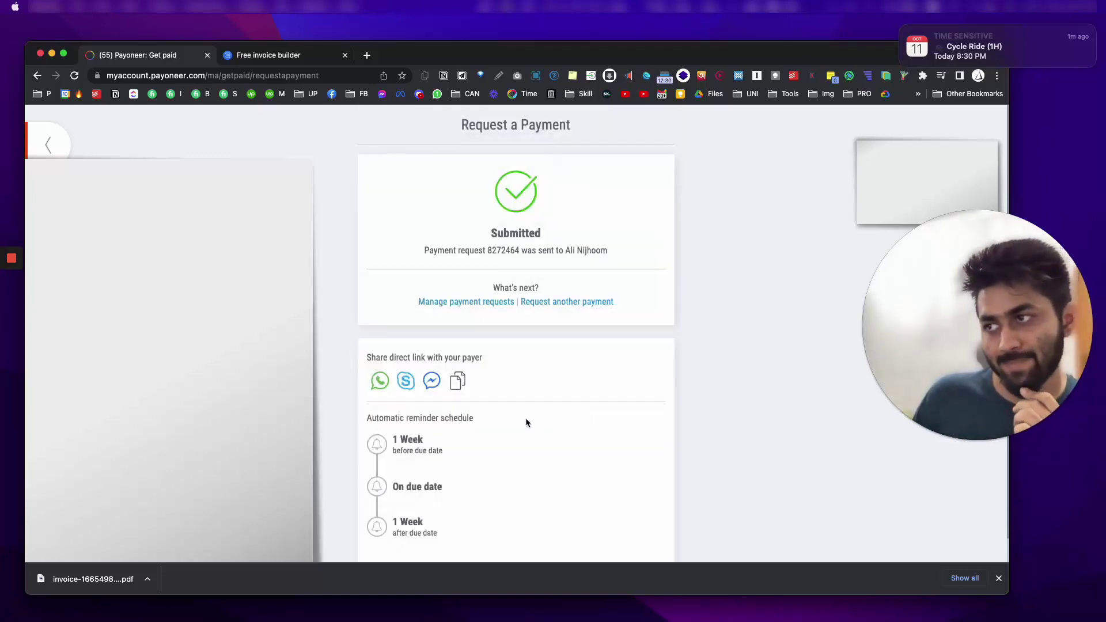
click(453, 391)
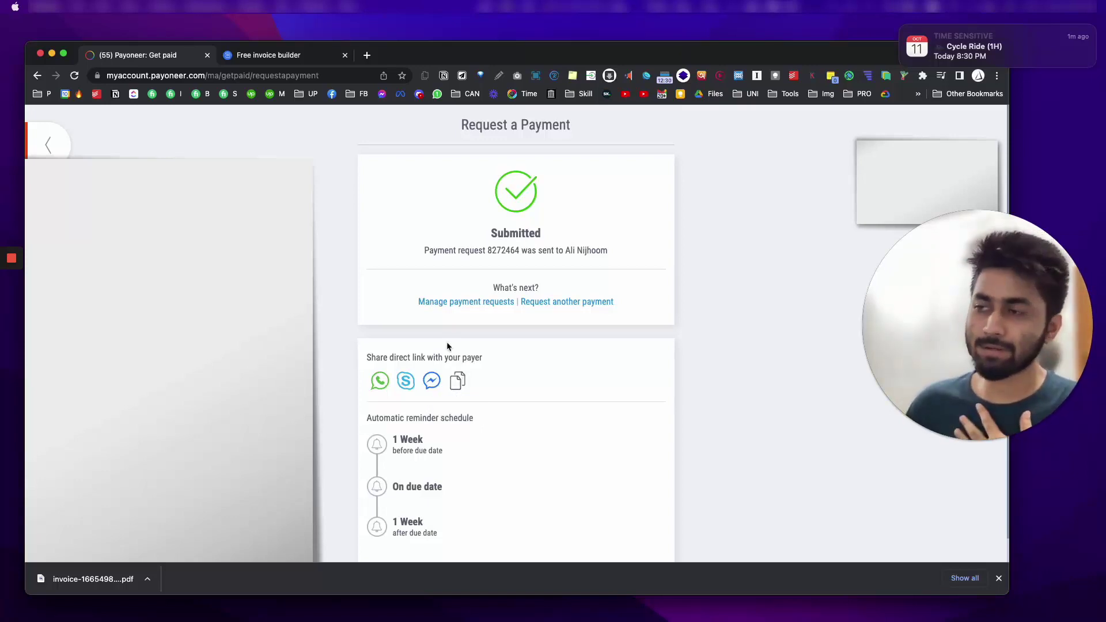
scroll(507, 487, down, 1)
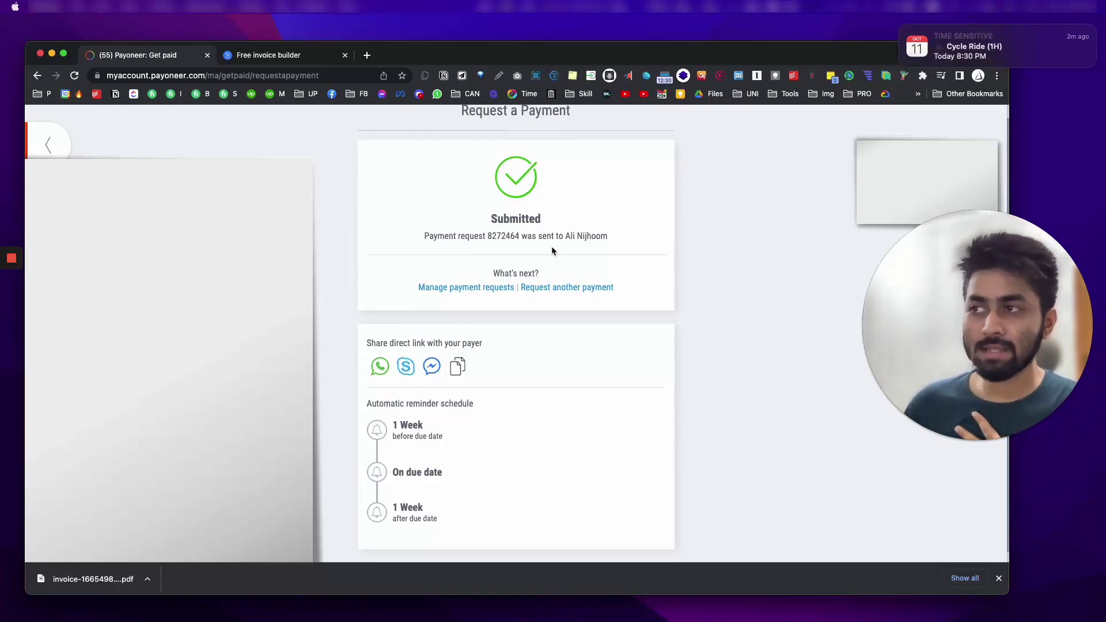
scroll(427, 438, down, 1)
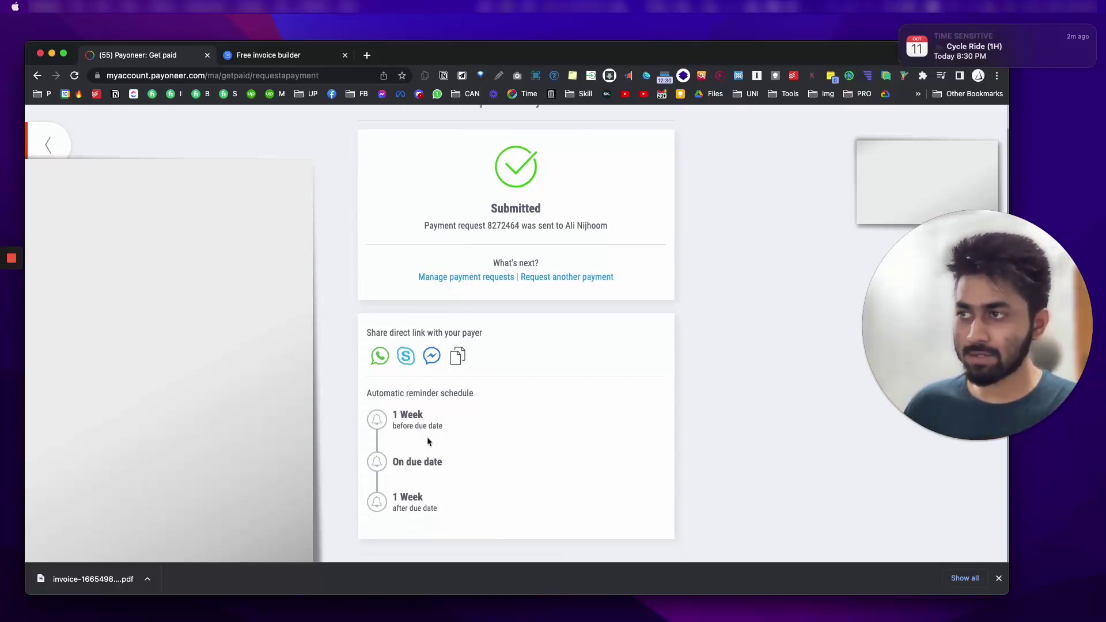
scroll(441, 442, up, 1)
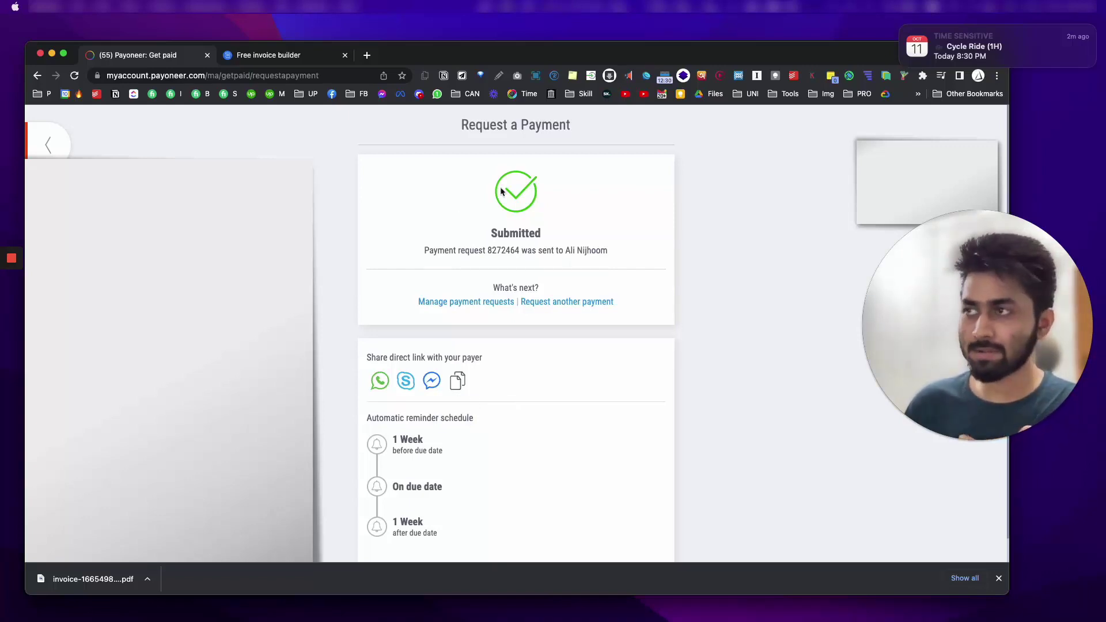
scroll(481, 360, down, 1)
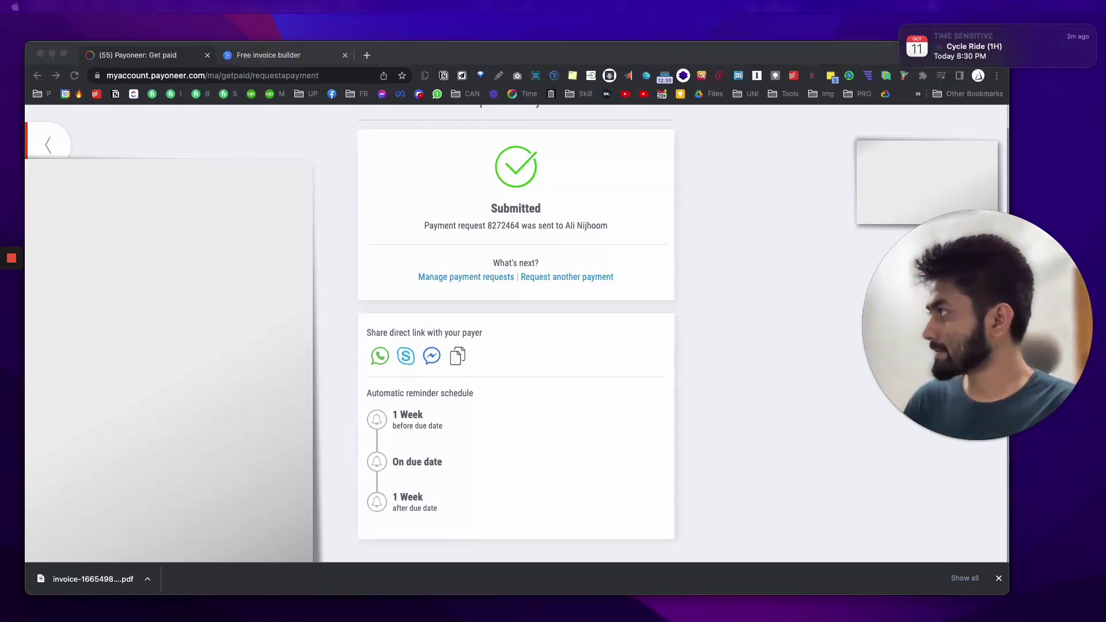
scroll(515, 334, up, 1)
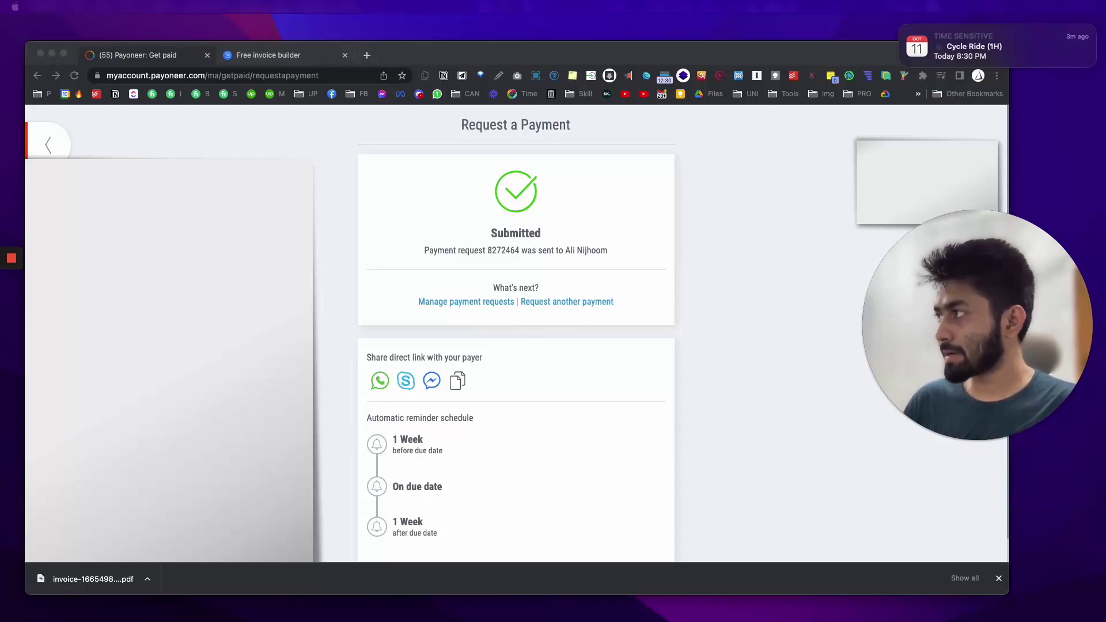
scroll(622, 320, down, 1)
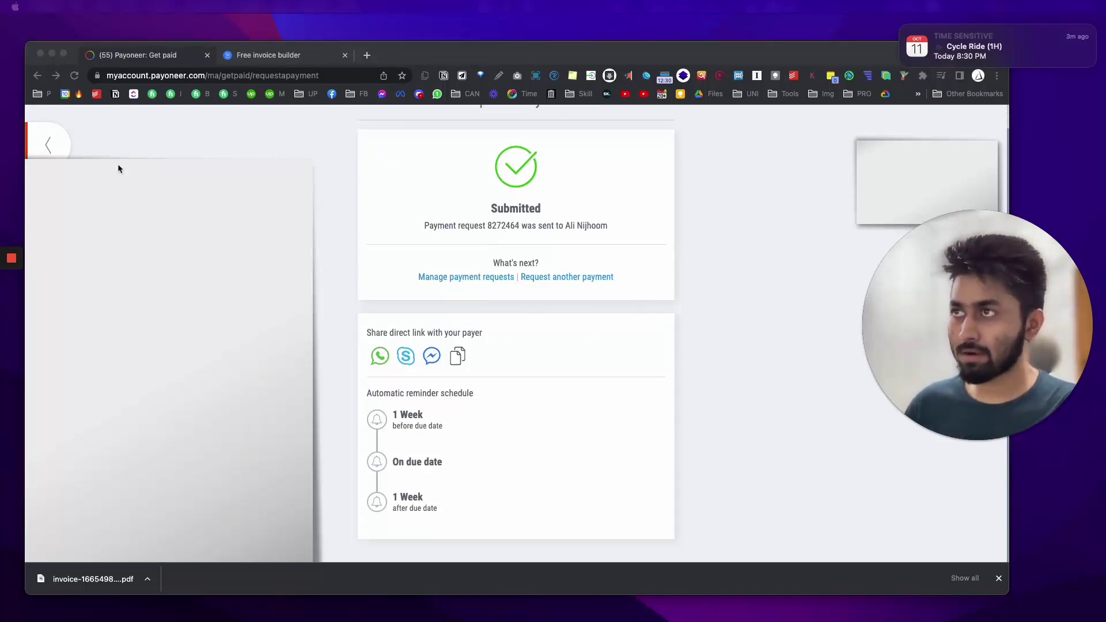
Step: Open the copied link in a private window, expand Attachments (1), and choose Pay now
click(997, 76)
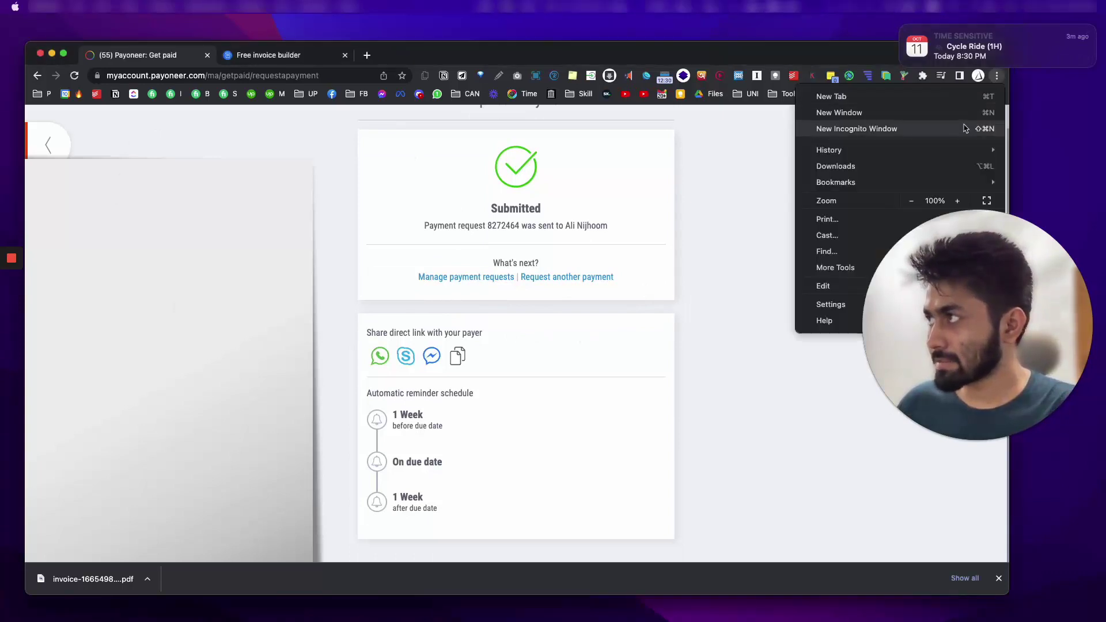
click(861, 131)
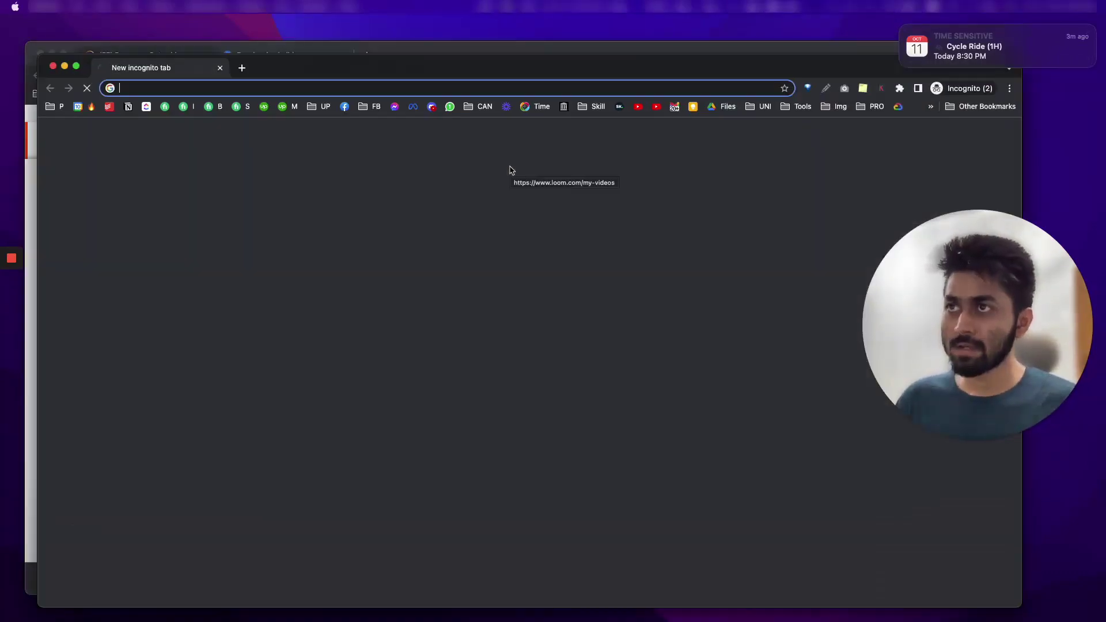
key(super+v)
key(Return)
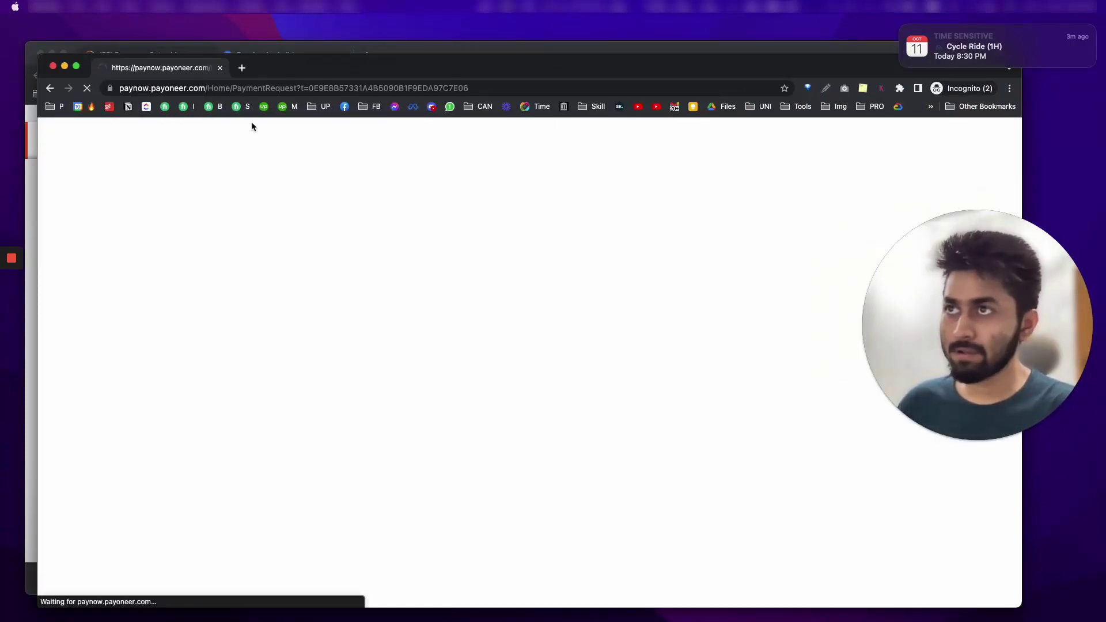
drag(301, 67, 288, 54)
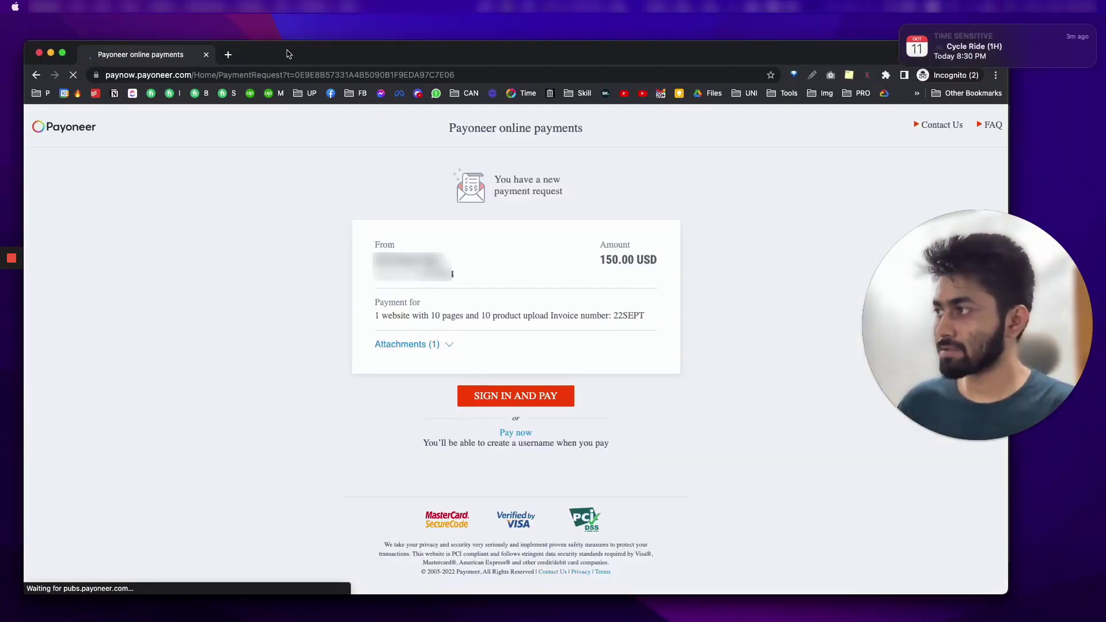
click(425, 342)
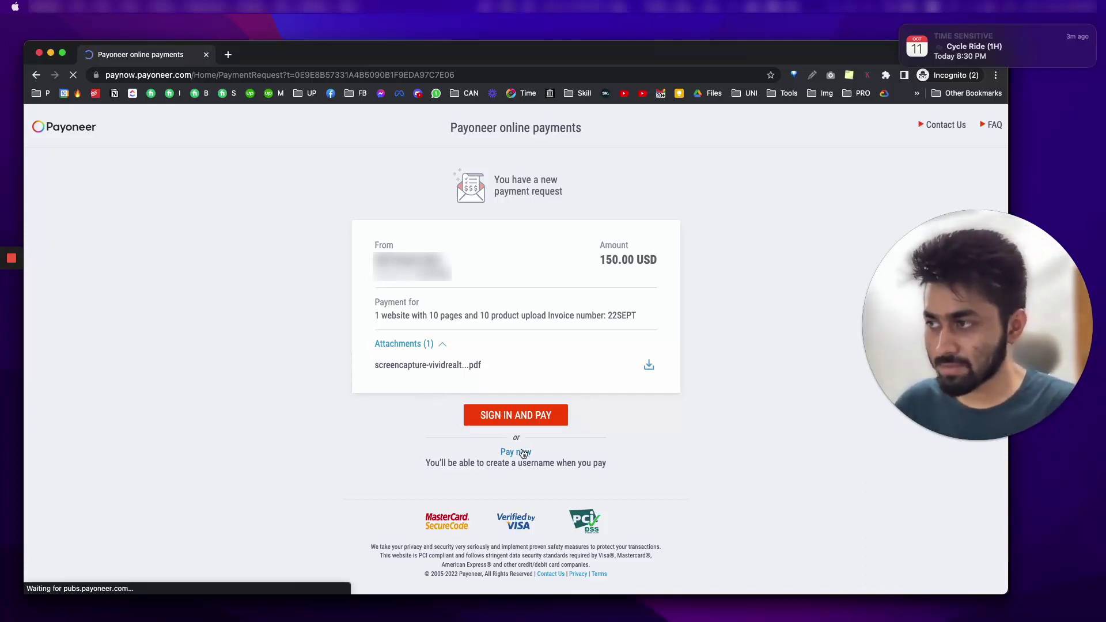
click(522, 453)
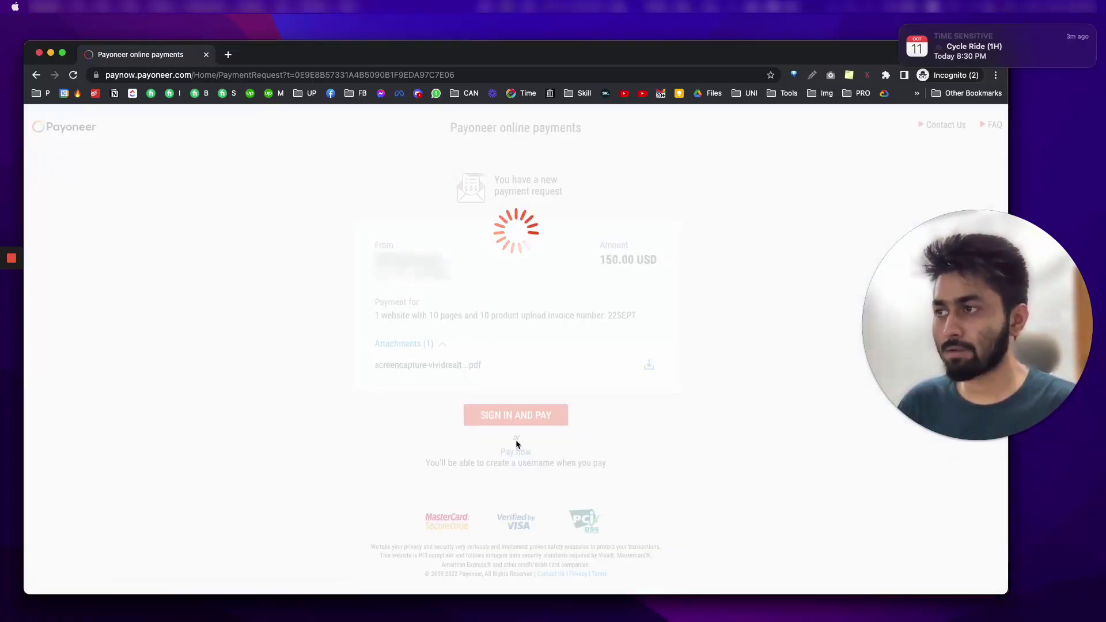
Step: Scroll the Enter contact details form and open then dismiss the Country code list
scroll(432, 423, down, 5)
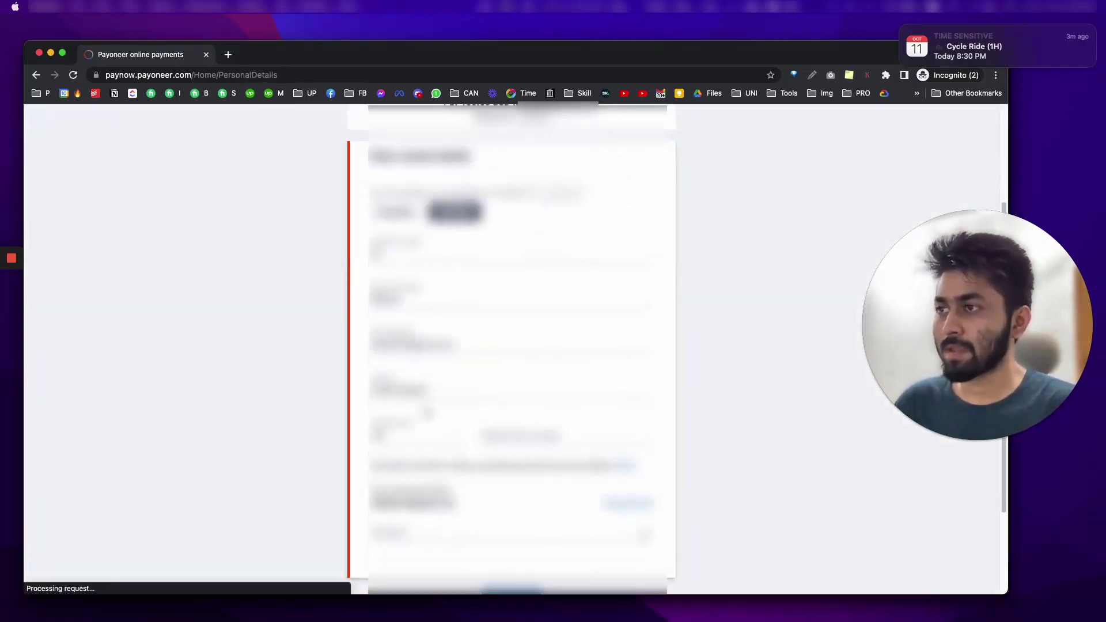
scroll(427, 401, down, 2)
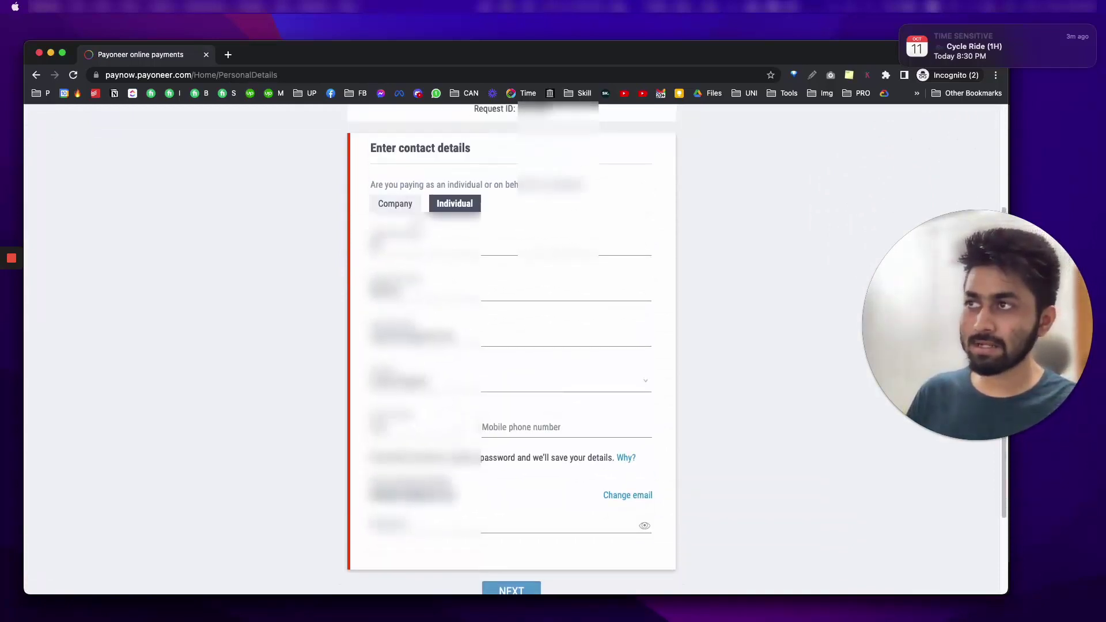
scroll(511, 346, down, 3)
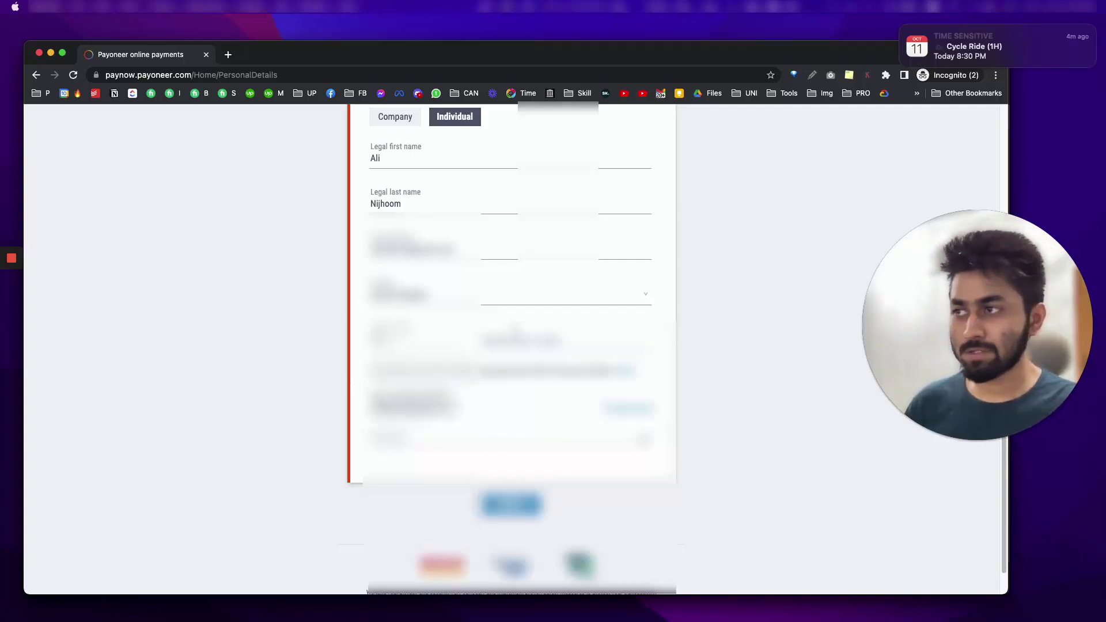
click(445, 345)
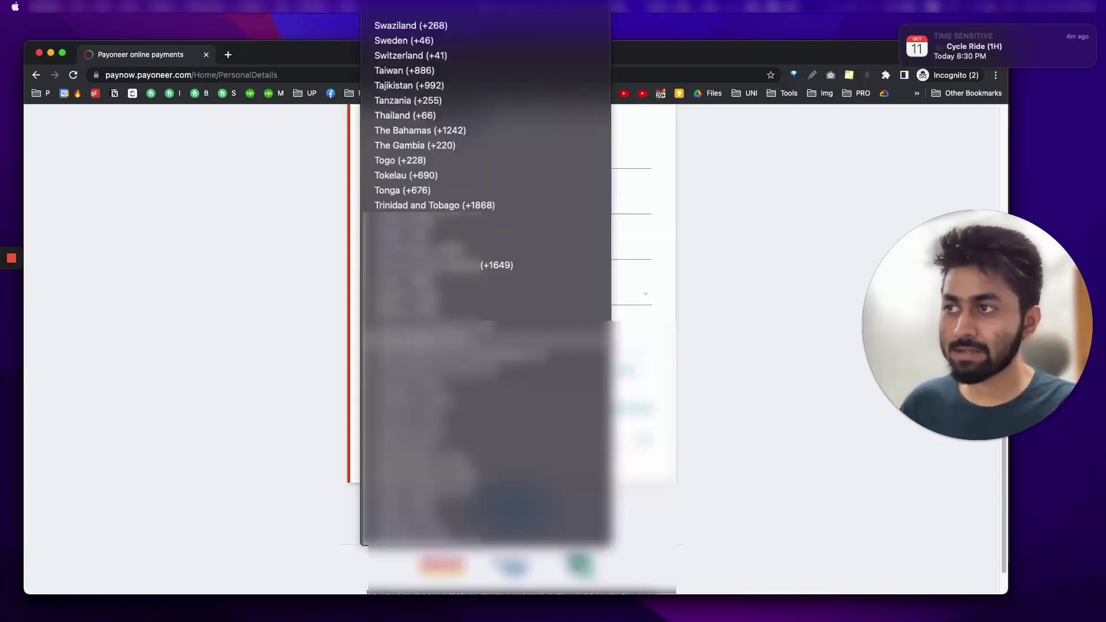
key(Escape)
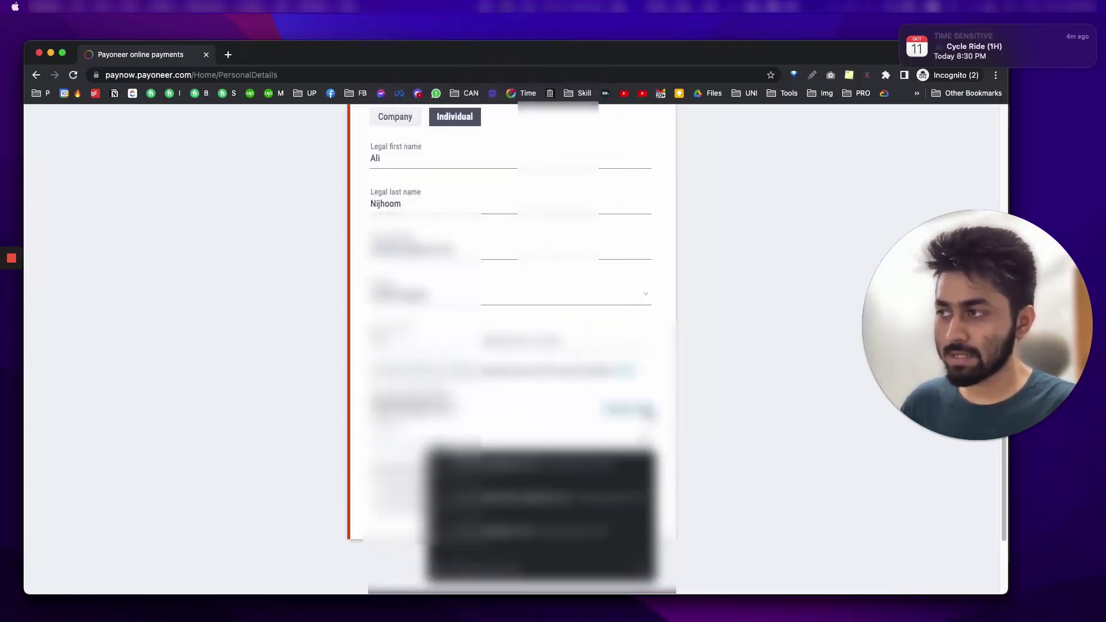
scroll(720, 396, down, 1)
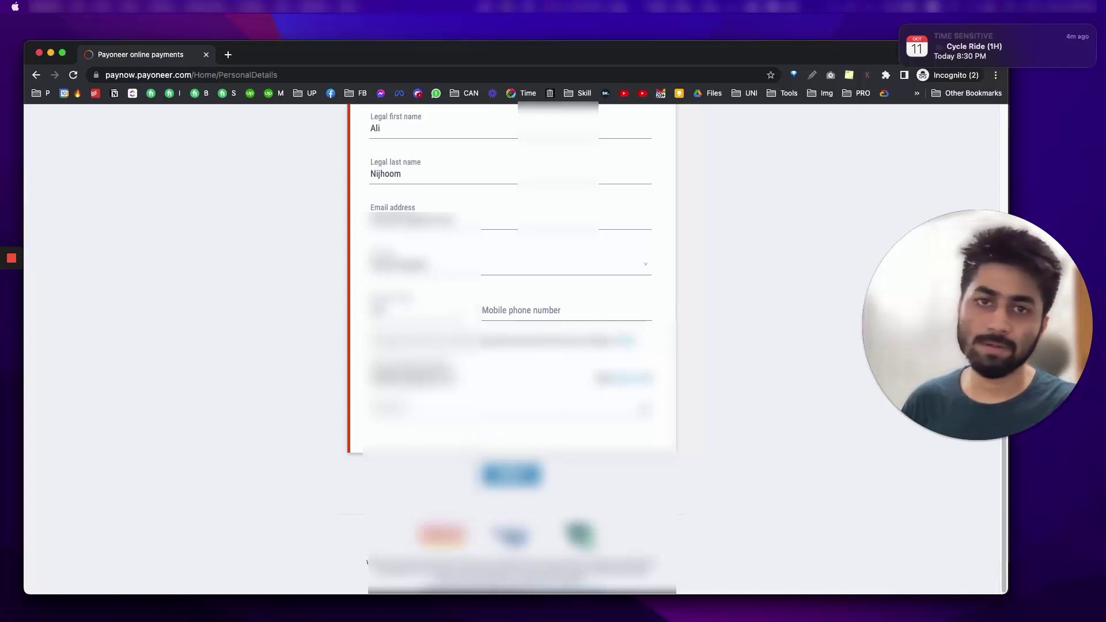
scroll(516, 349, up, 6)
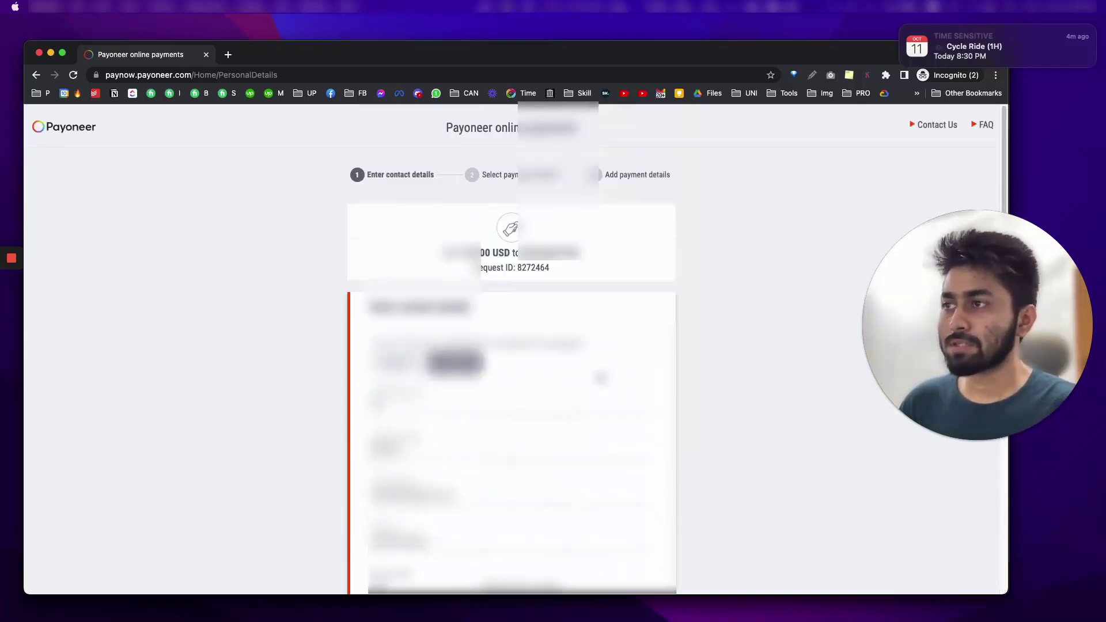
scroll(693, 326, down, 2)
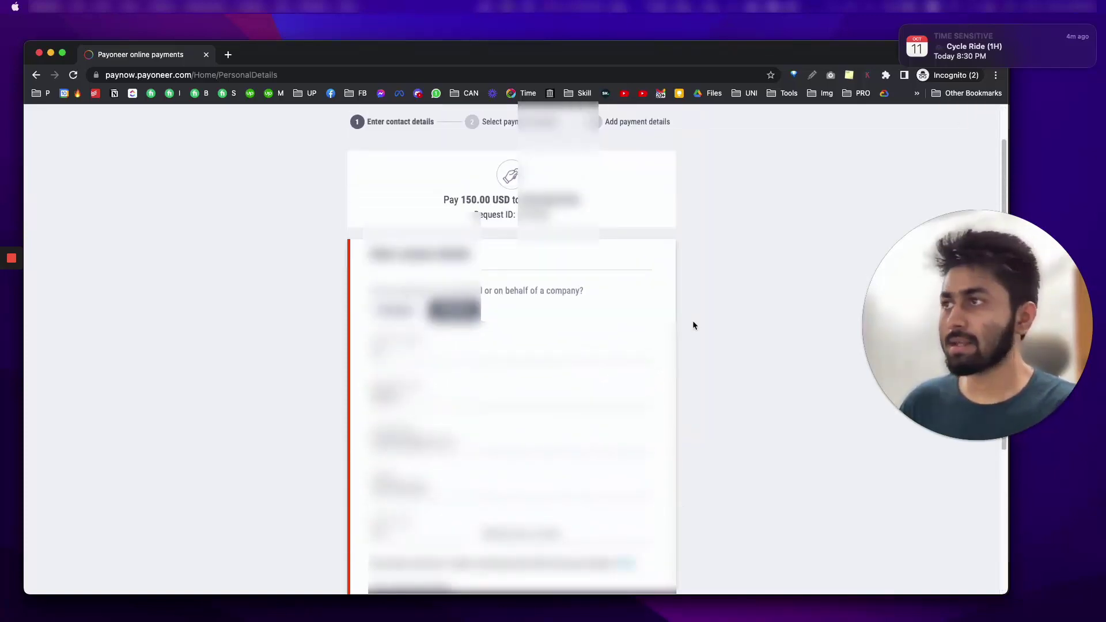
scroll(610, 221, up, 3)
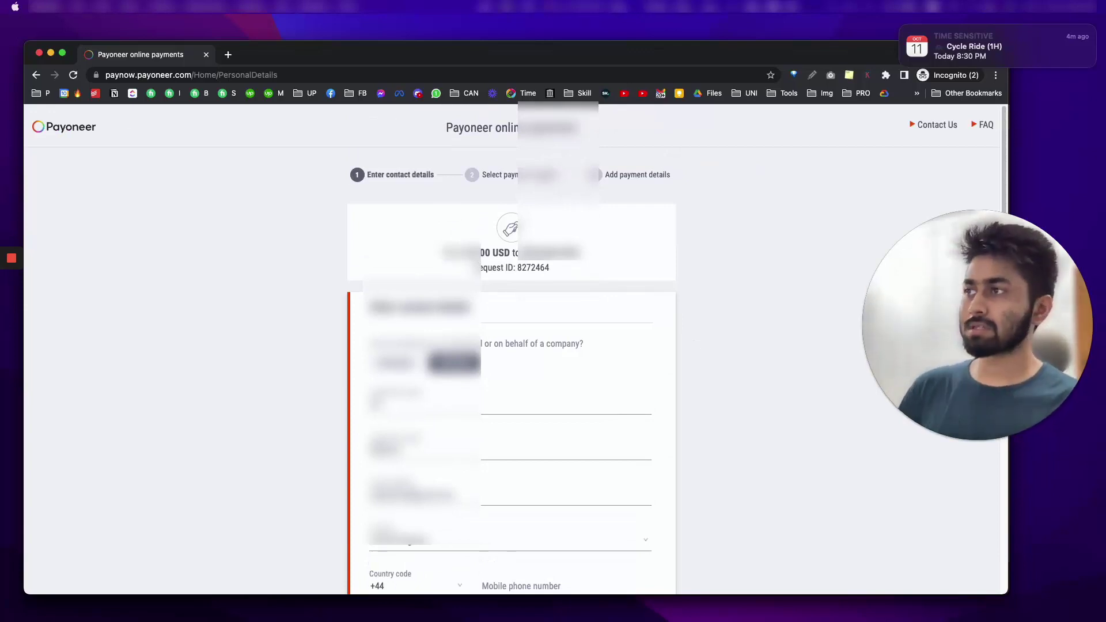
scroll(578, 450, down, 5)
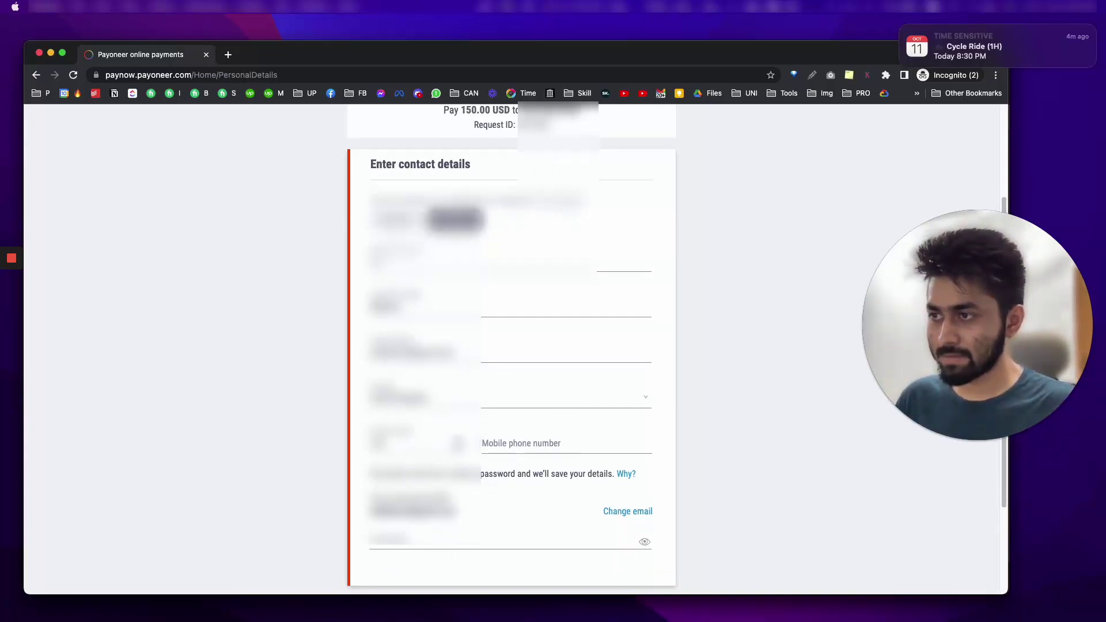
Step: Check the country code stays +44 and review the rest of the contact form
click(415, 444)
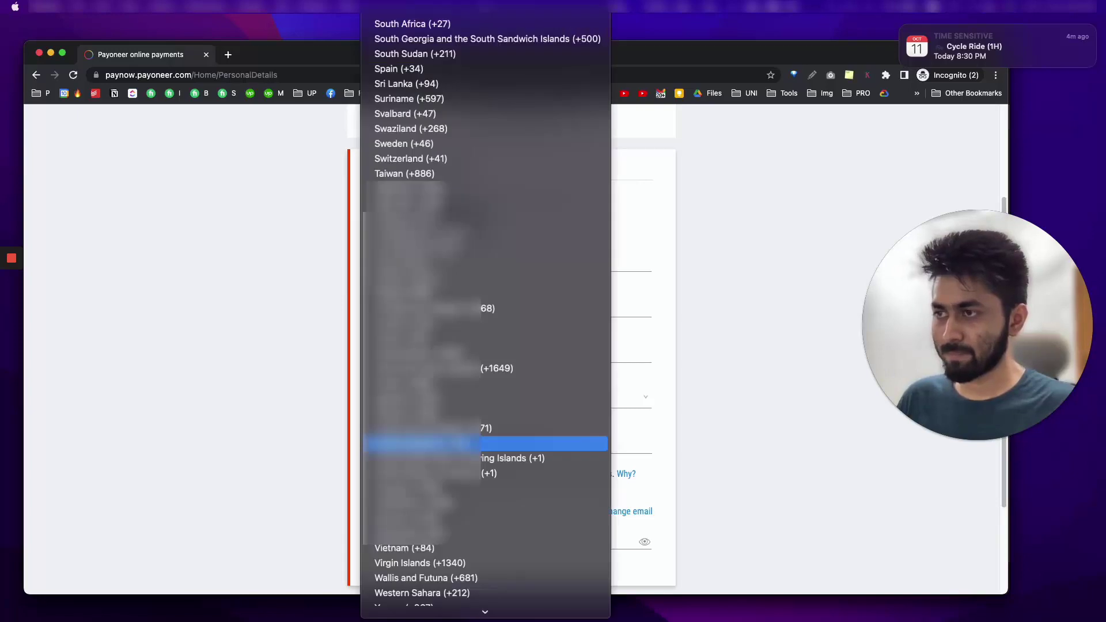
click(766, 383)
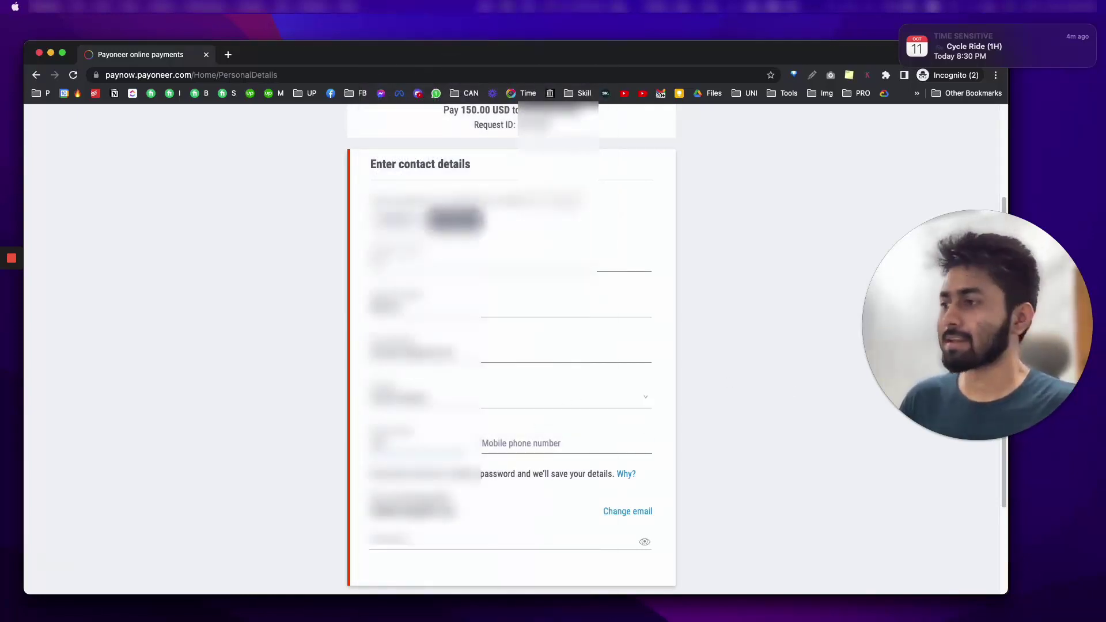
scroll(512, 346, down, 3)
scroll(514, 490, up, 5)
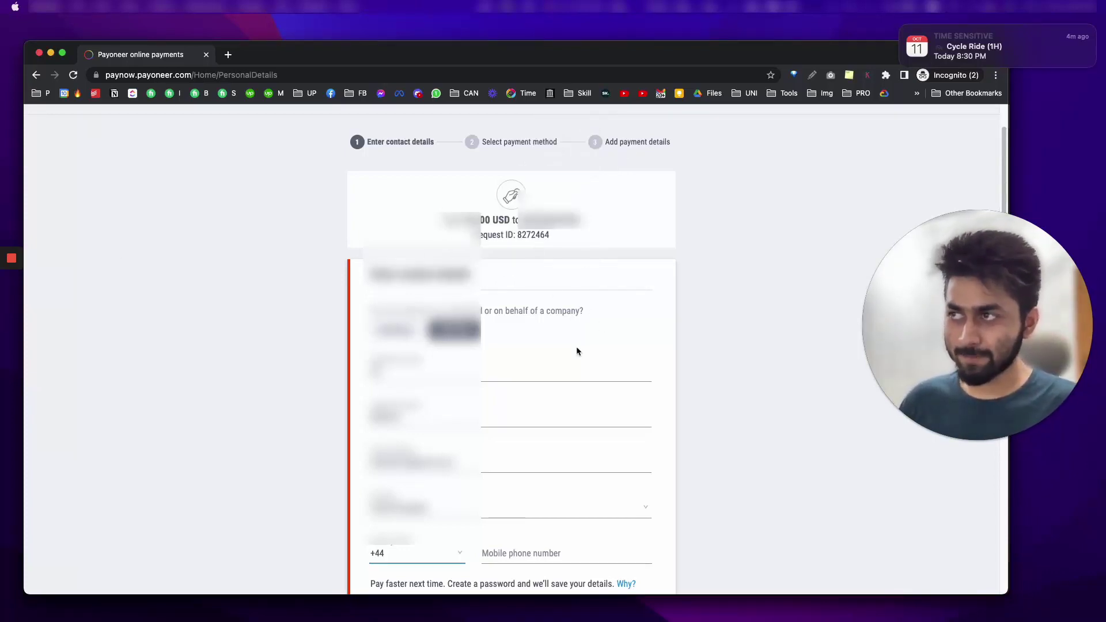
scroll(703, 333, down, 1)
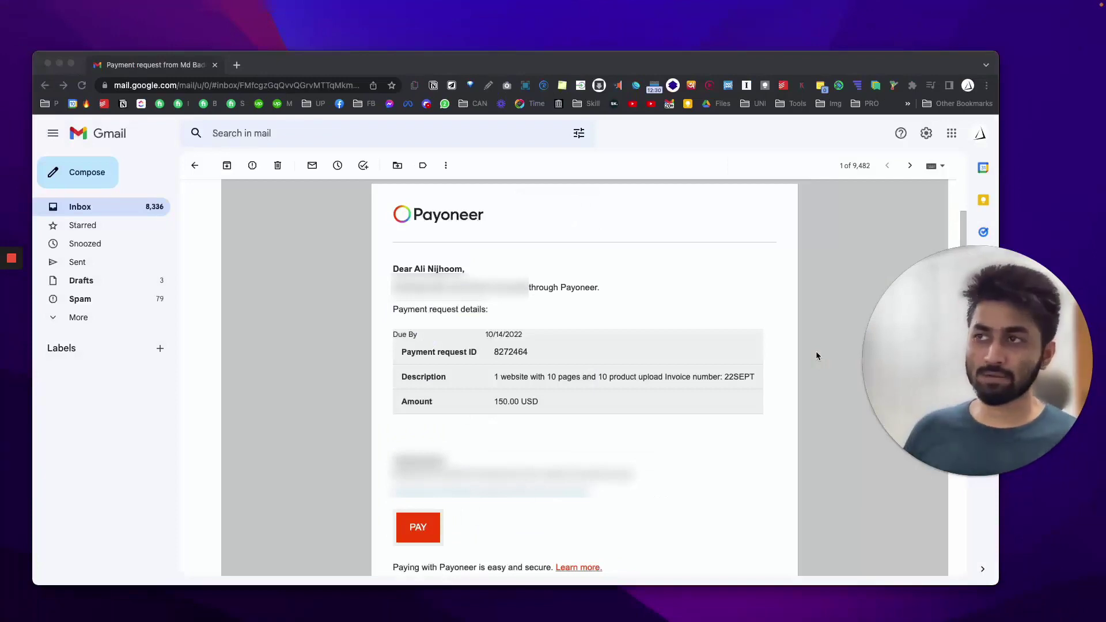
scroll(817, 353, up, 1)
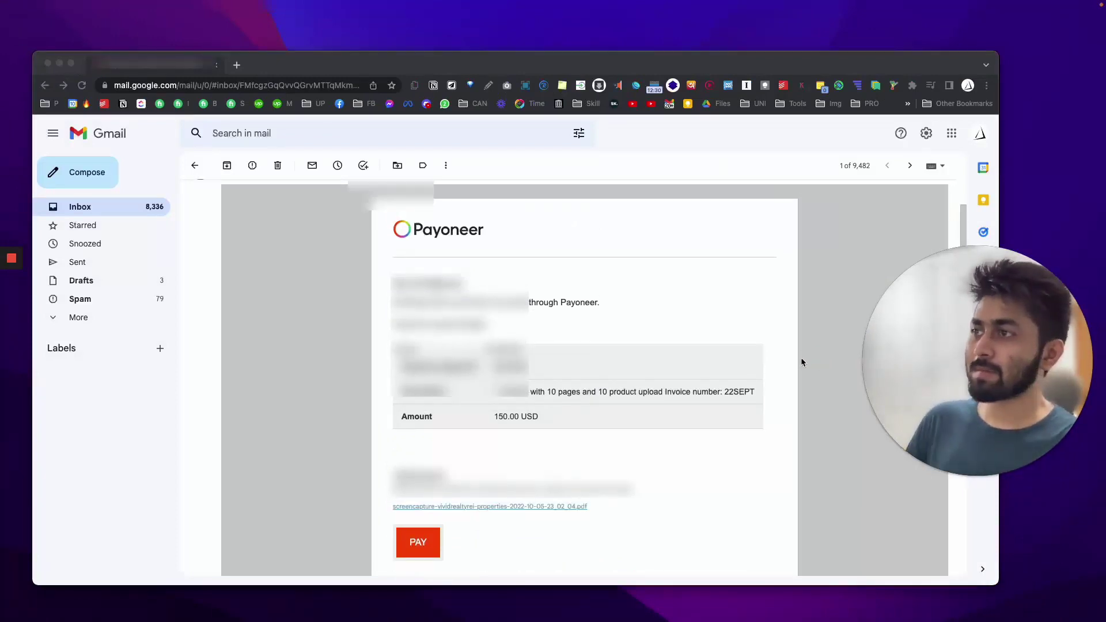
scroll(801, 358, up, 2)
scroll(801, 361, up, 1)
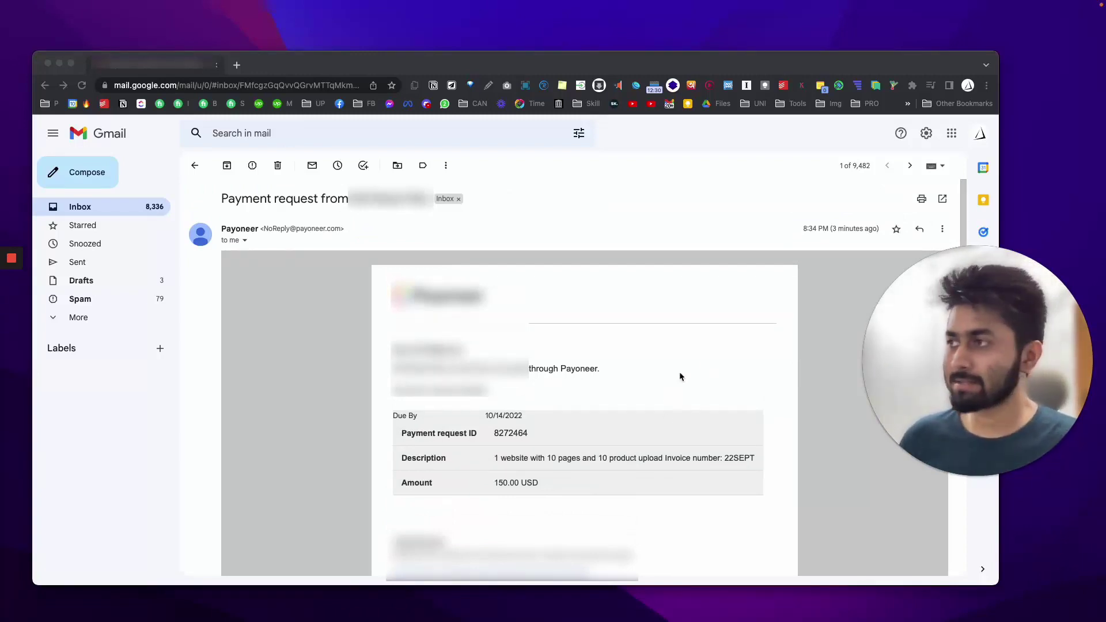
click(964, 198)
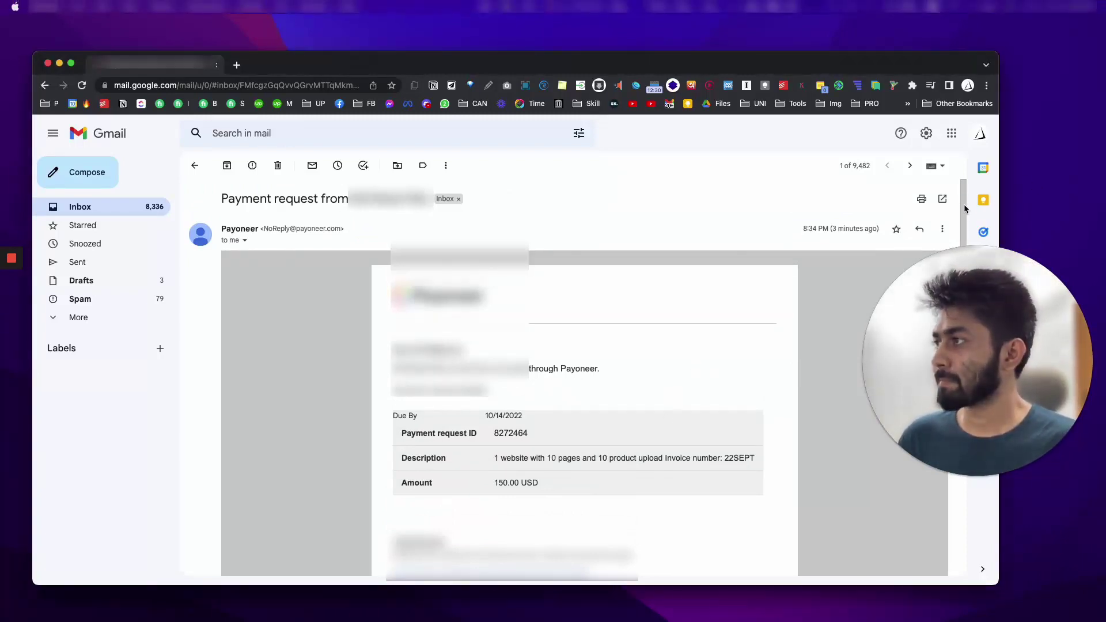
scroll(842, 368, down, 4)
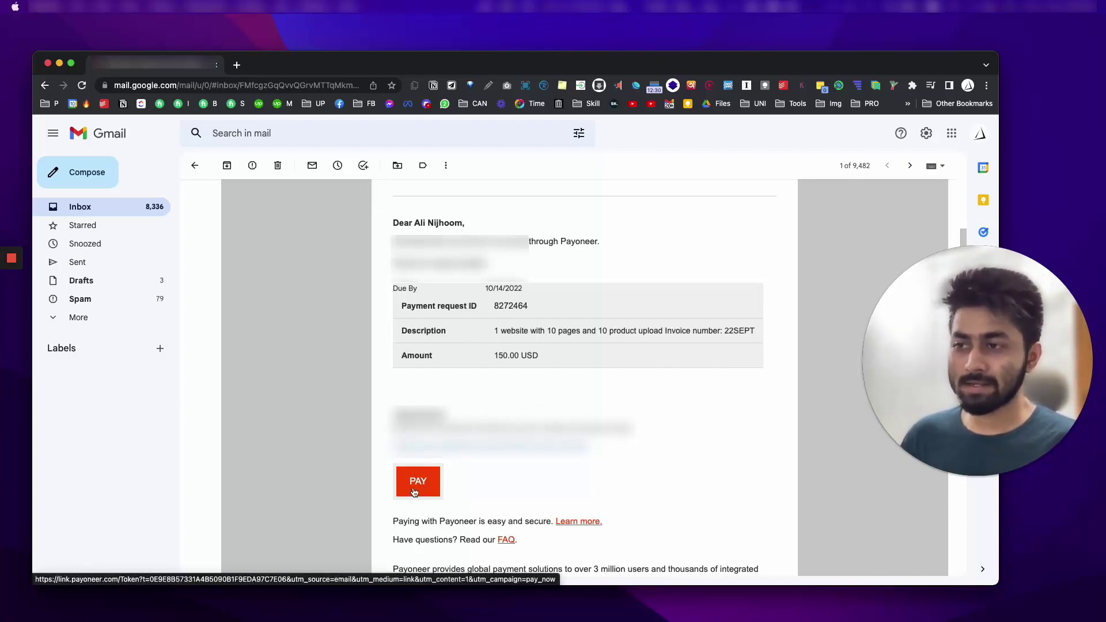
scroll(414, 493, down, 5)
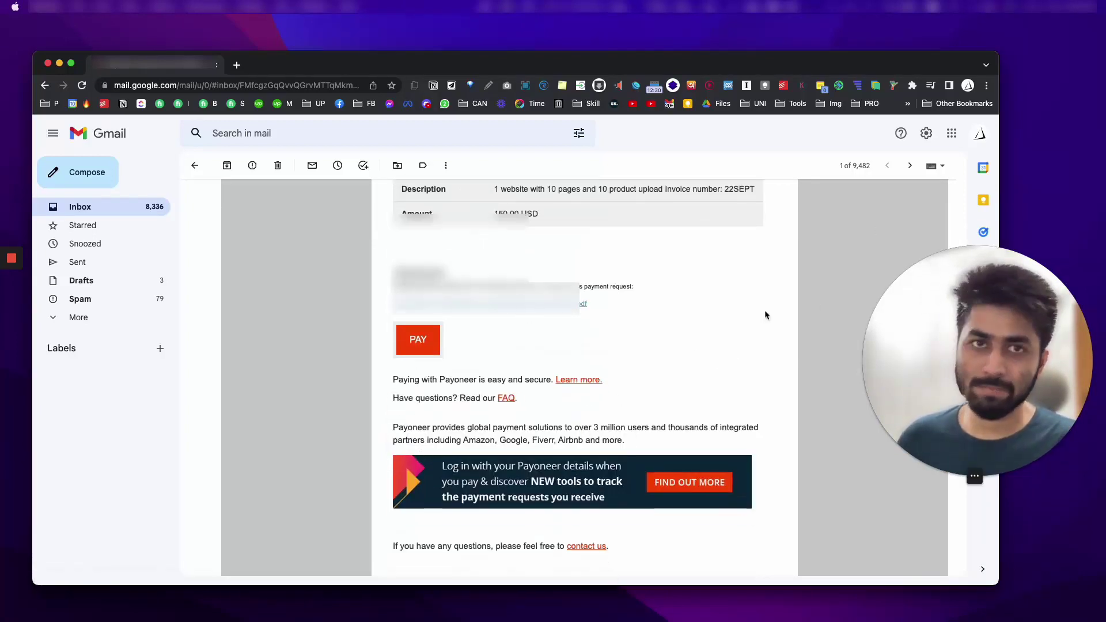
scroll(714, 311, up, 4)
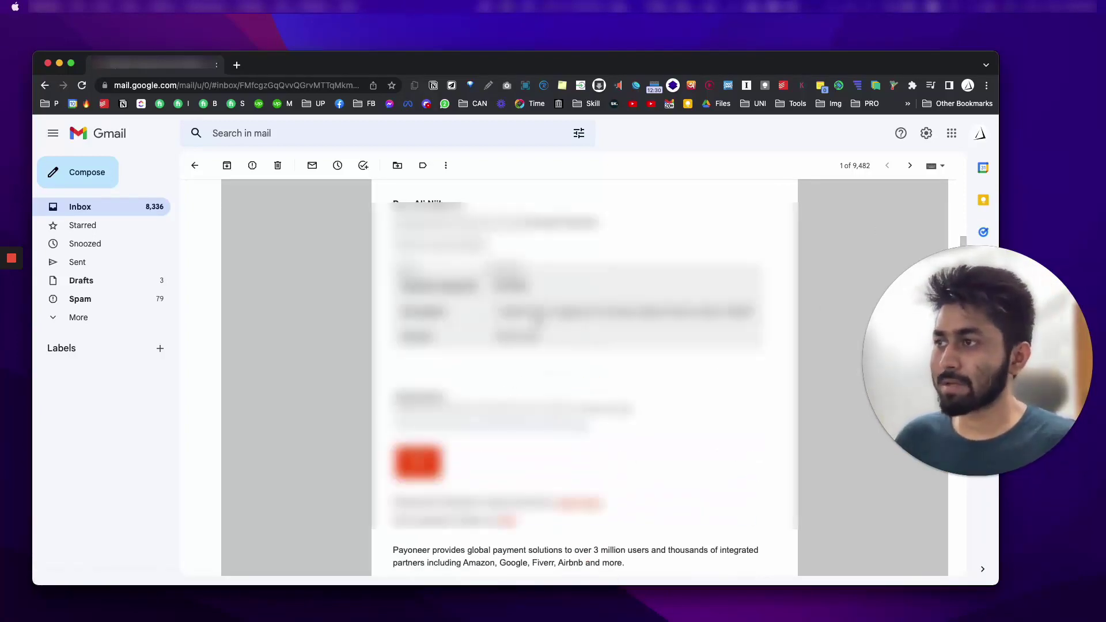
scroll(506, 356, up, 3)
scroll(506, 357, up, 1)
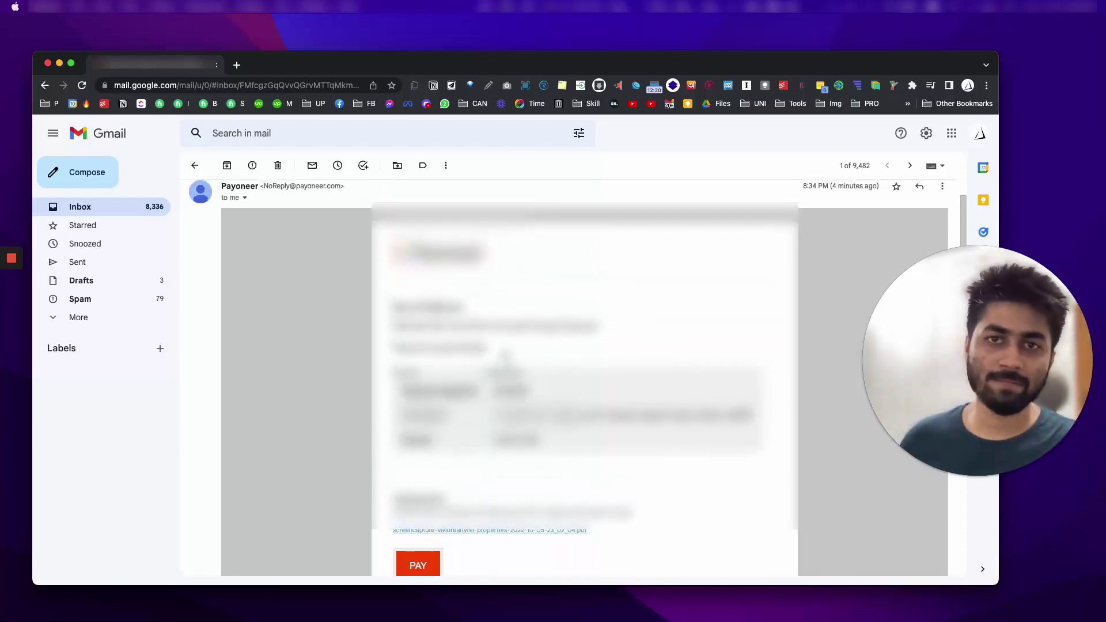